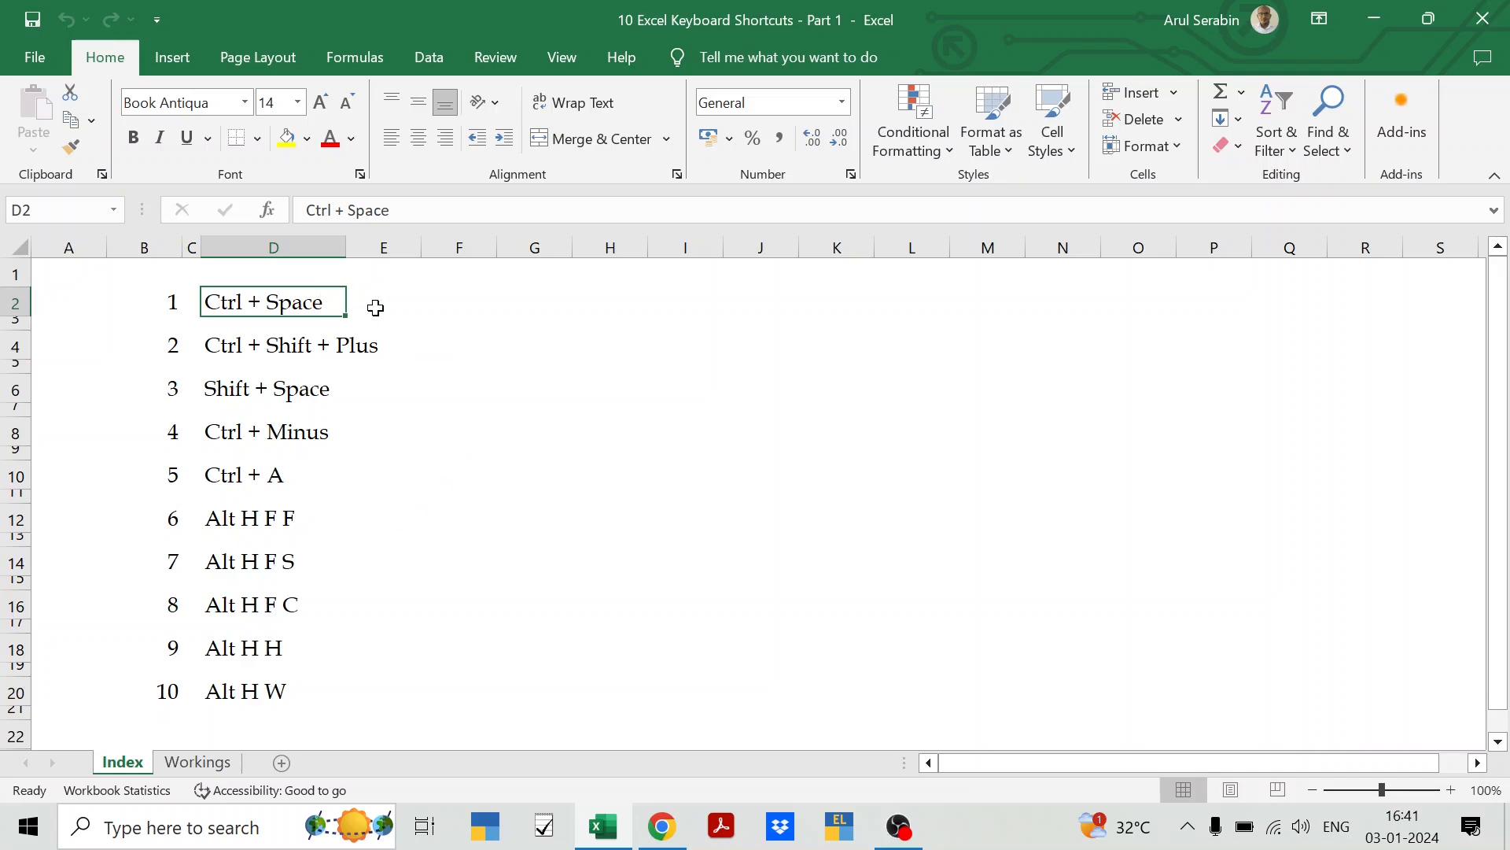
- Show the Workings sheet and switch to the browser to look through the All about Accounting YouTube channel page, including its Excel Tutorial section
click(212, 763)
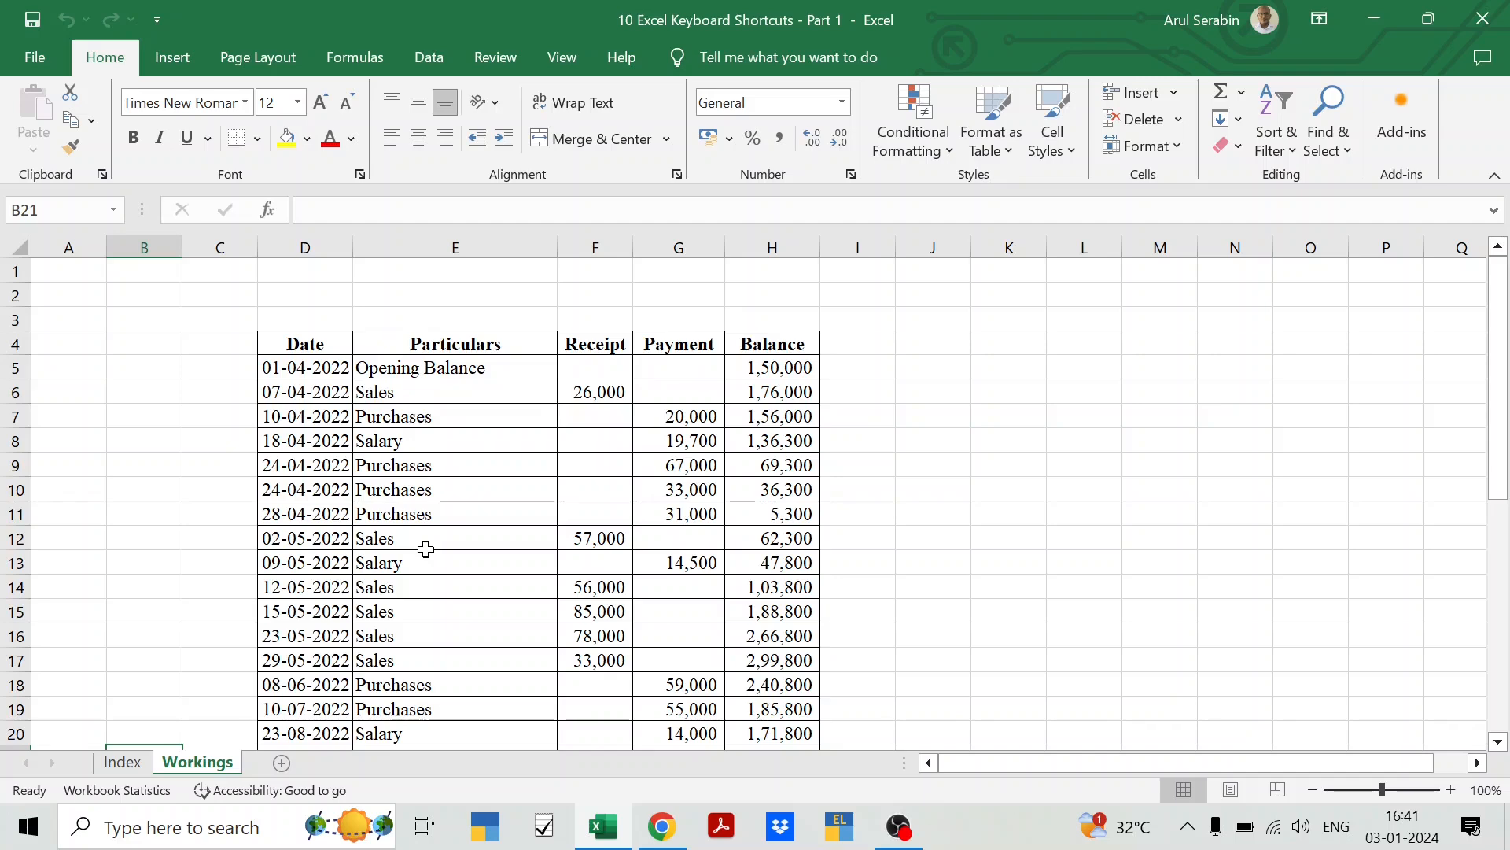
key(alt+Tab)
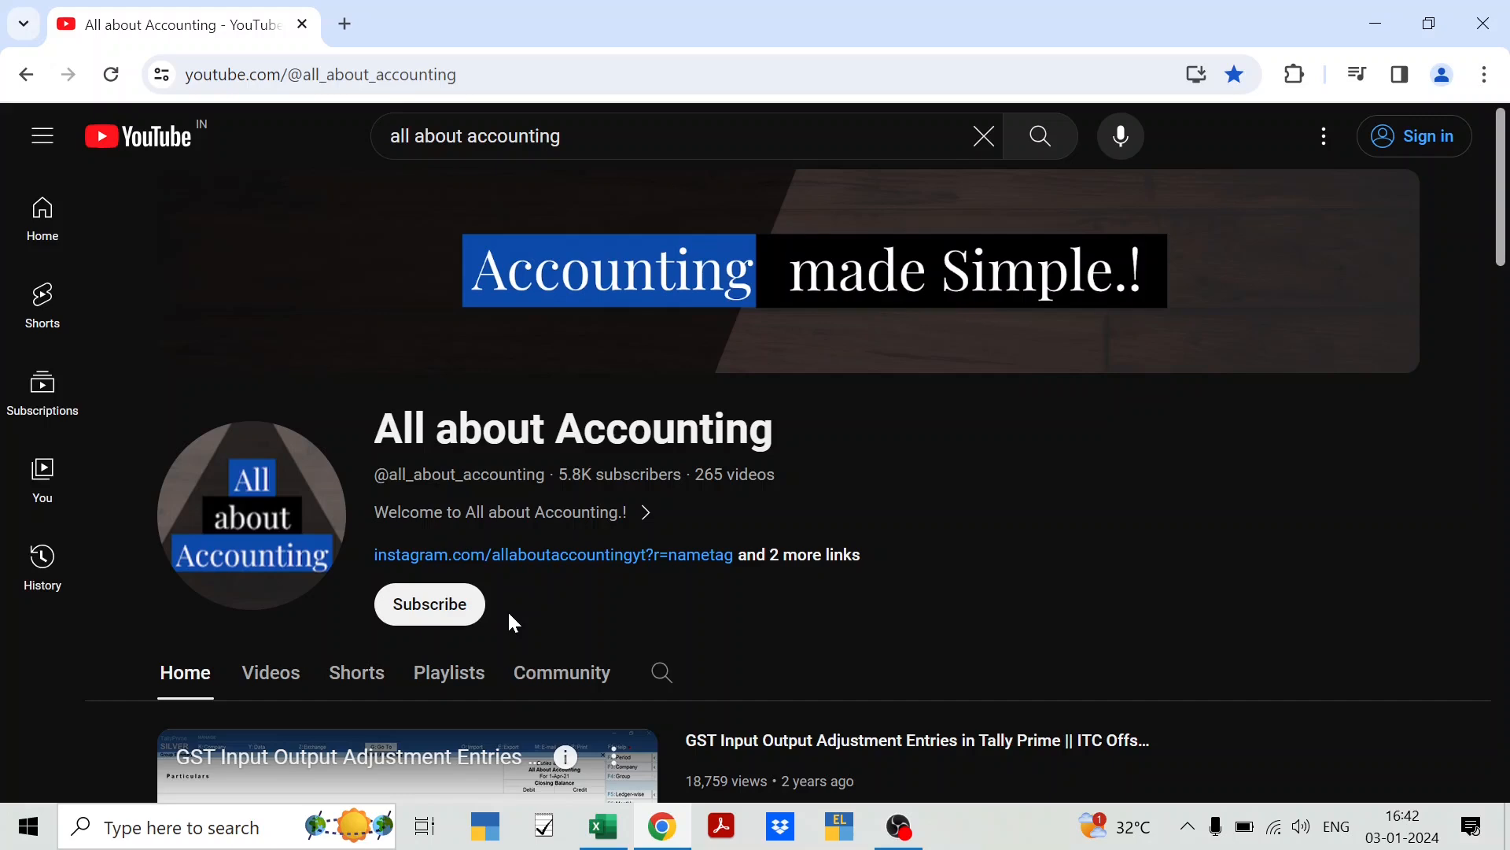
scroll(719, 567, down, 3)
scroll(725, 580, down, 3)
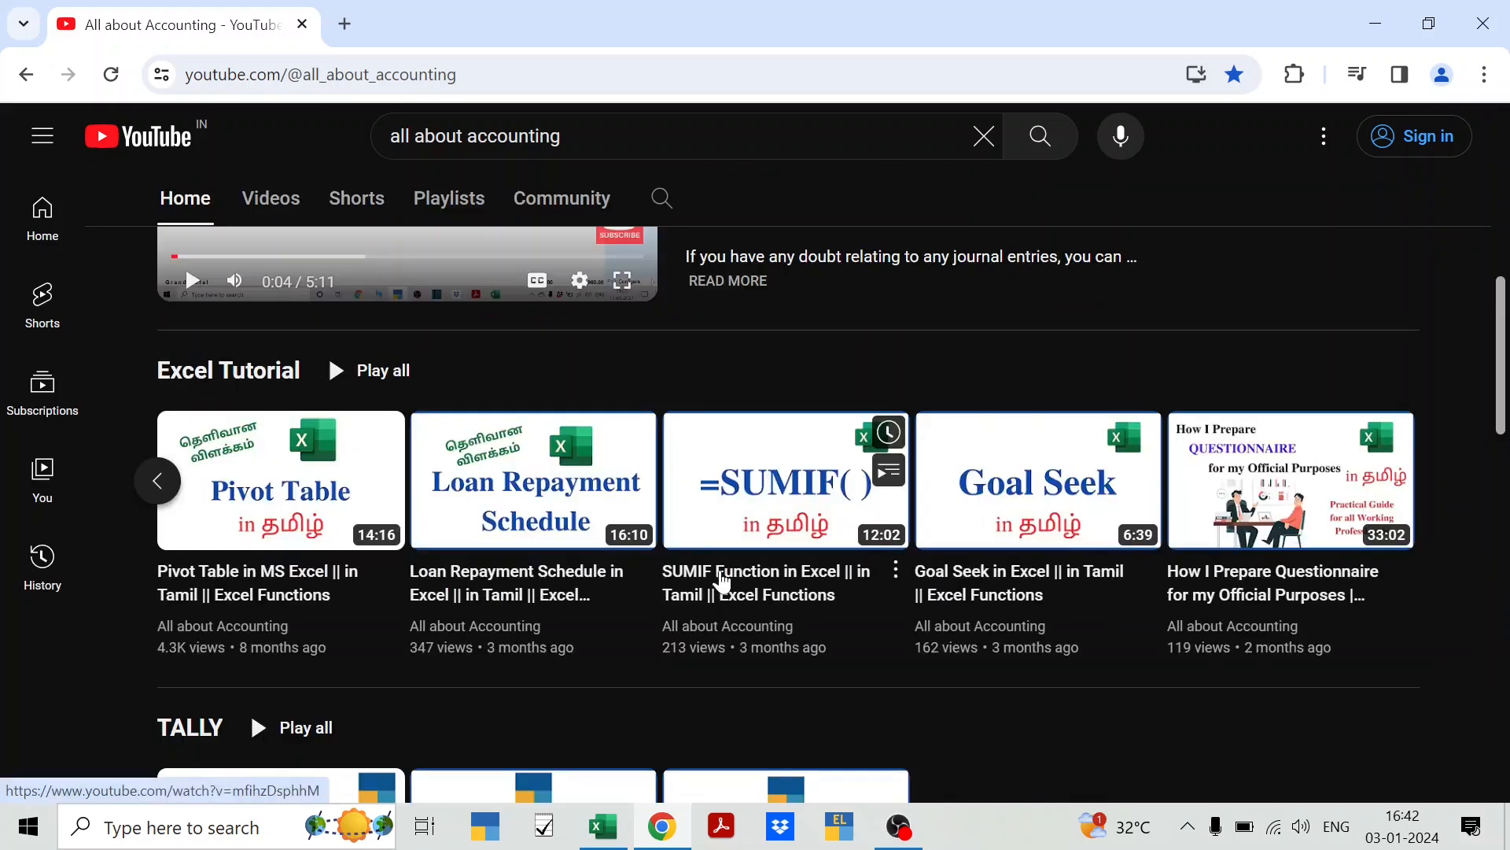
scroll(486, 557, down, 1)
scroll(486, 557, down, 1)
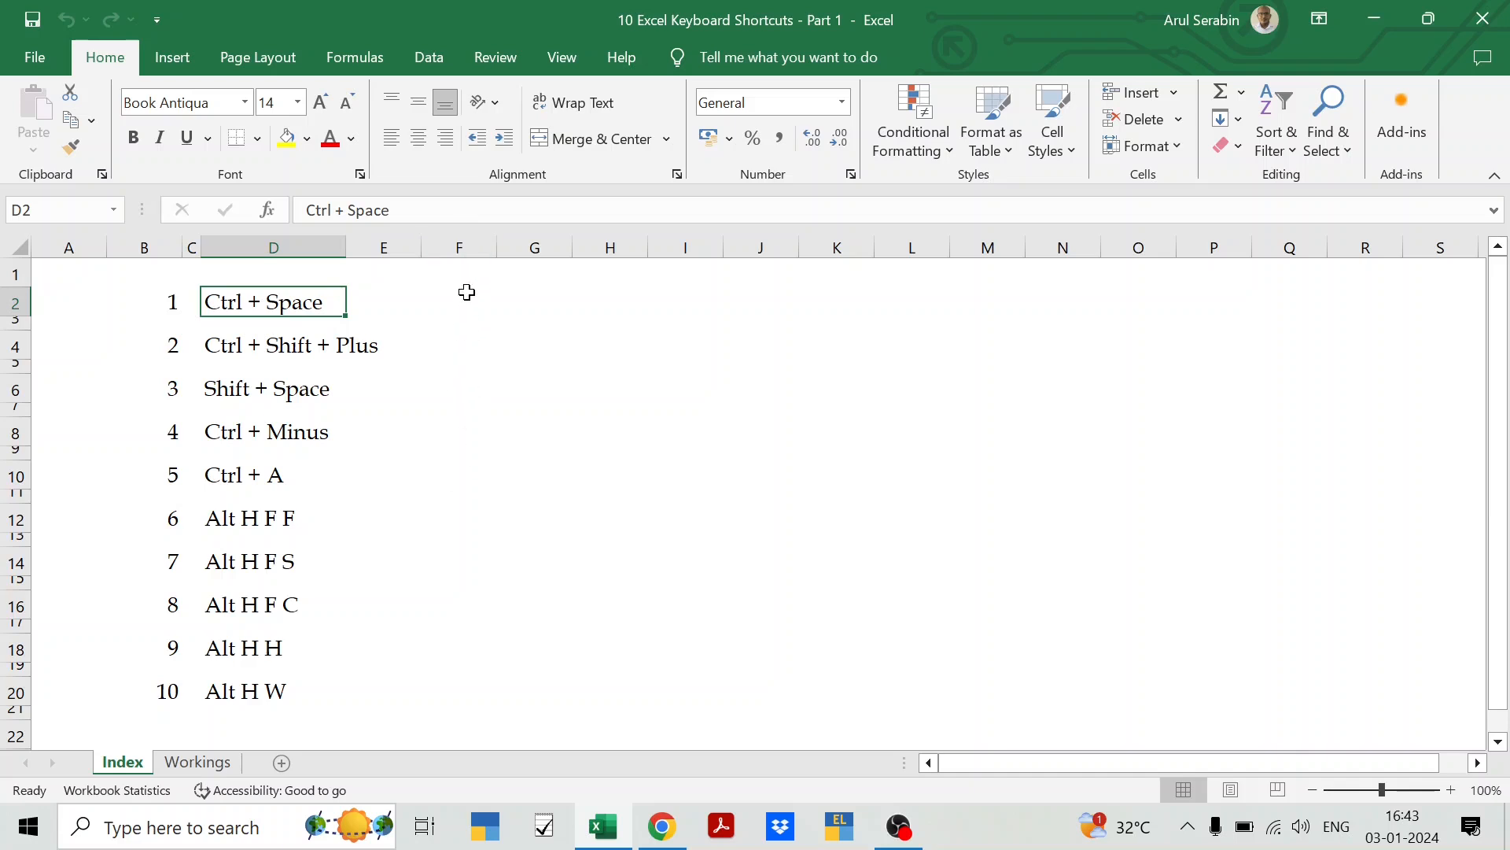
- Select the whole of column F on the Index sheet, first from its header and again starting from cell F7
click(456, 241)
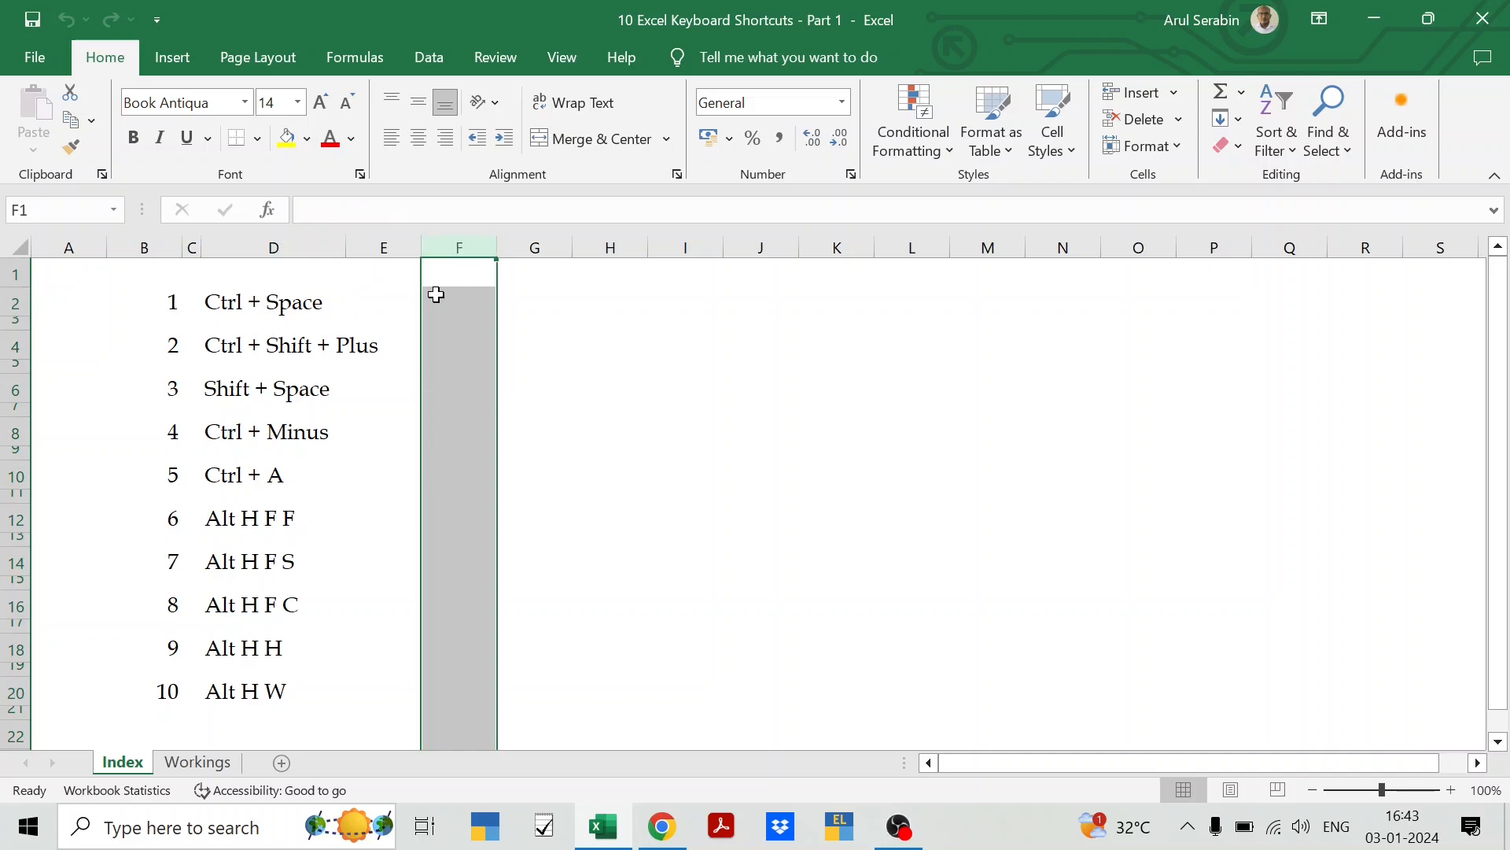
click(457, 410)
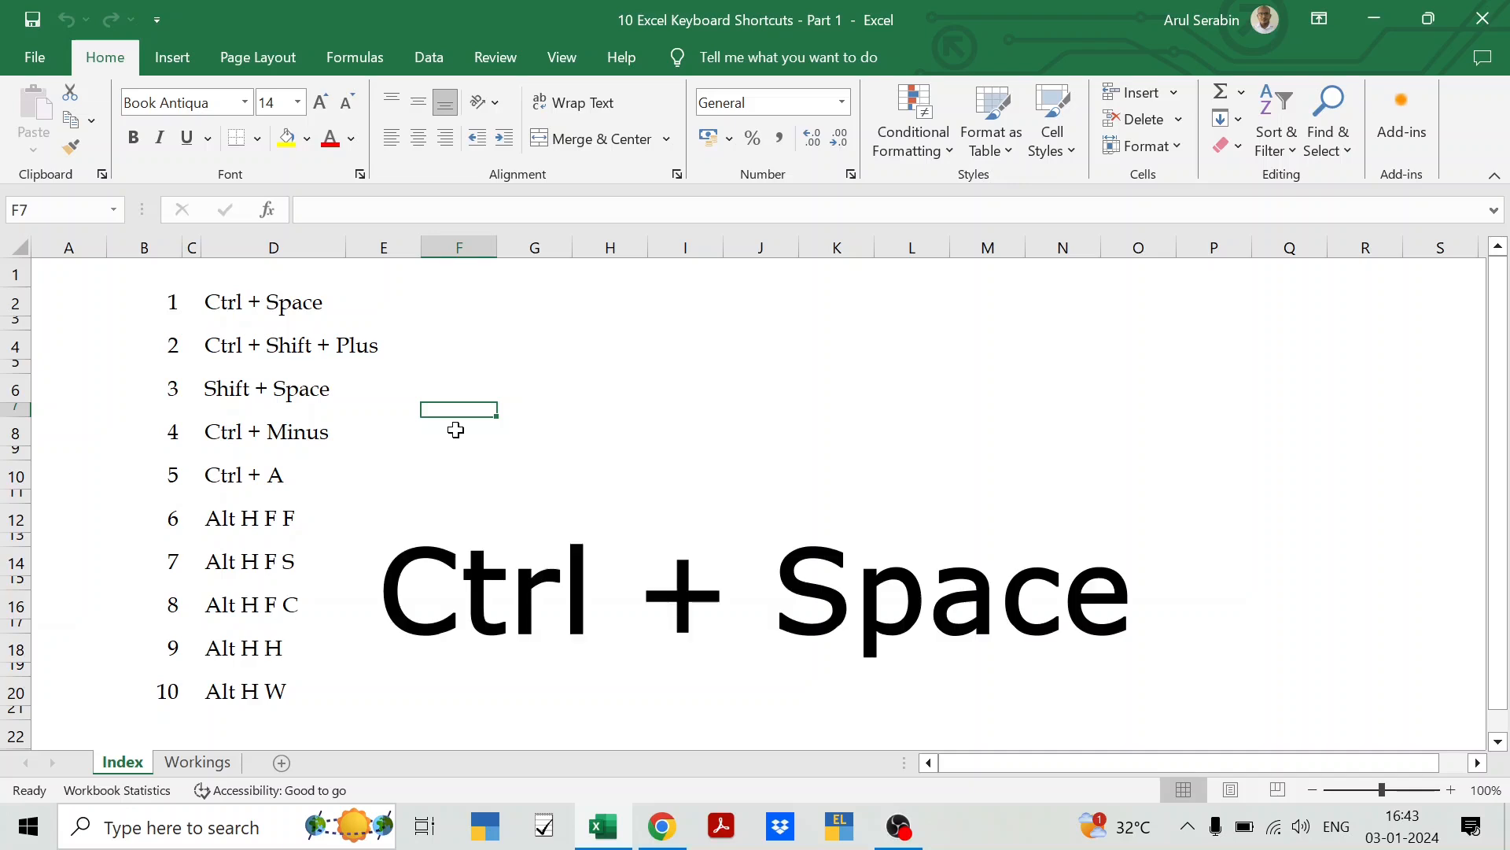
key(ctrl+space)
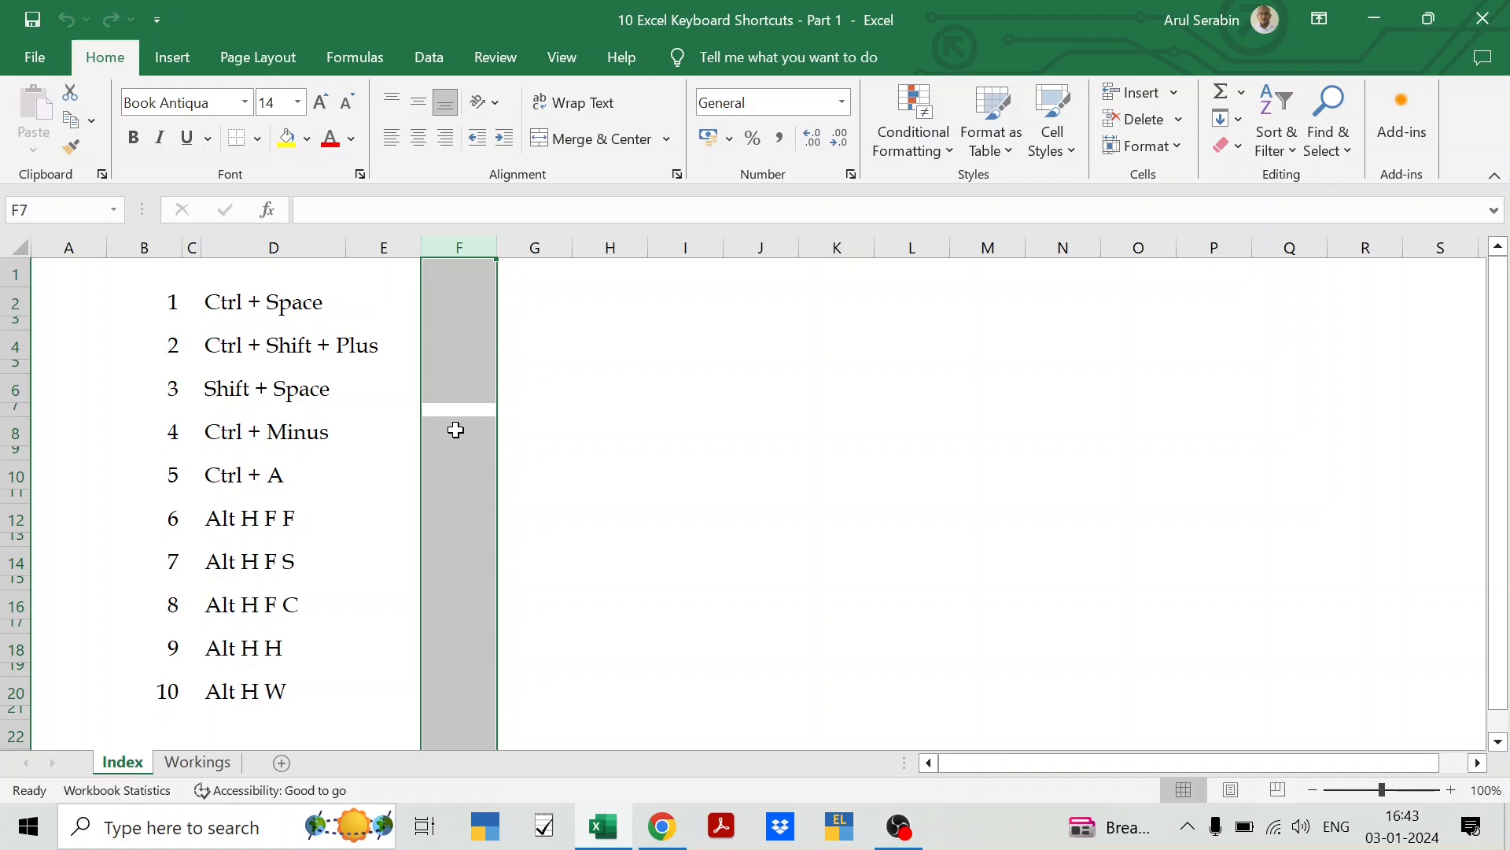
click(243, 306)
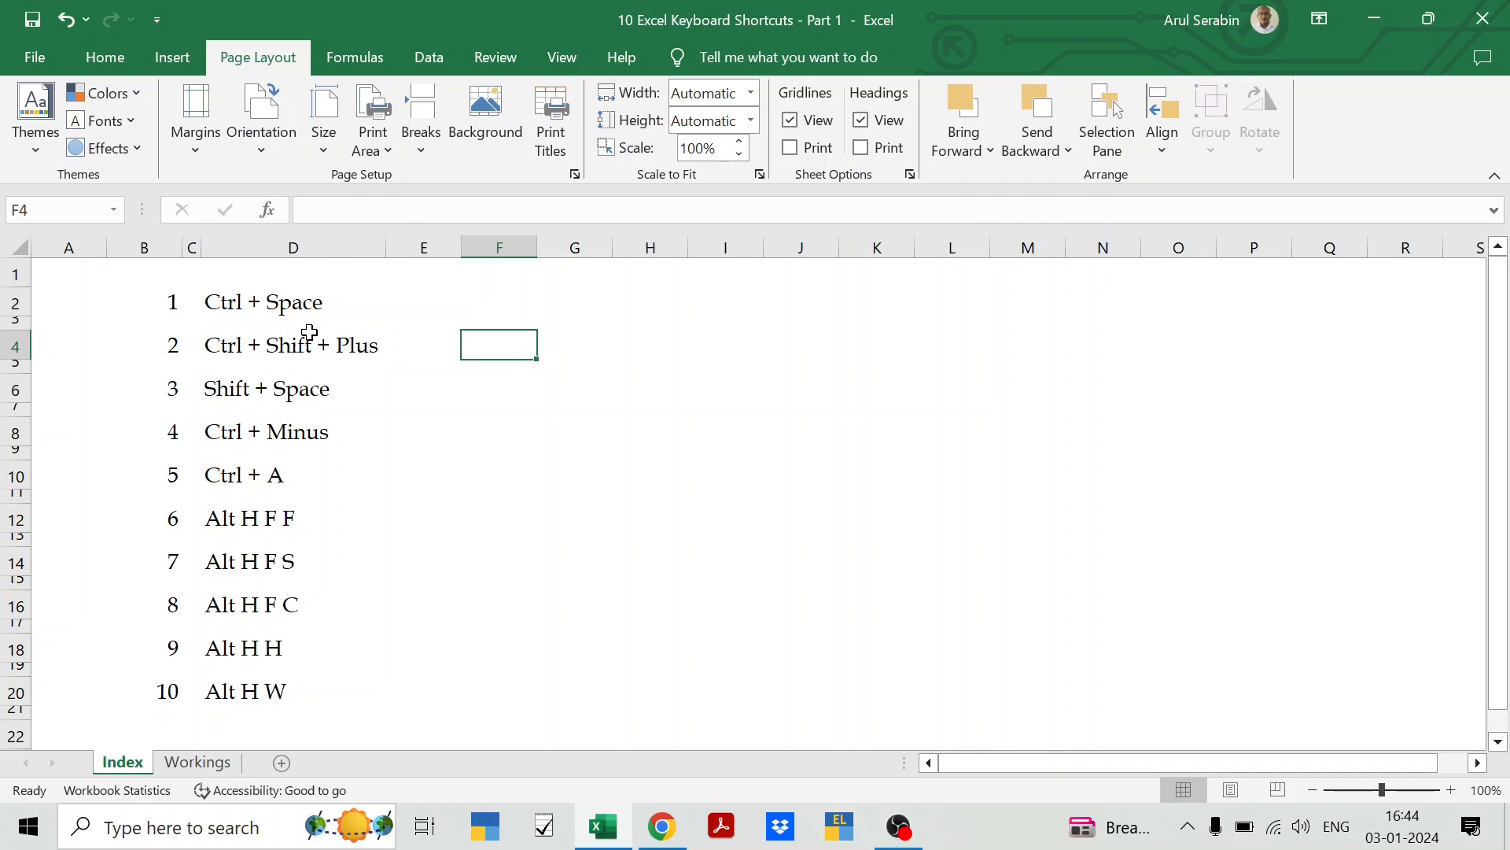
- Insert an empty column before the Particulars column in the Workings sheet's table
click(309, 333)
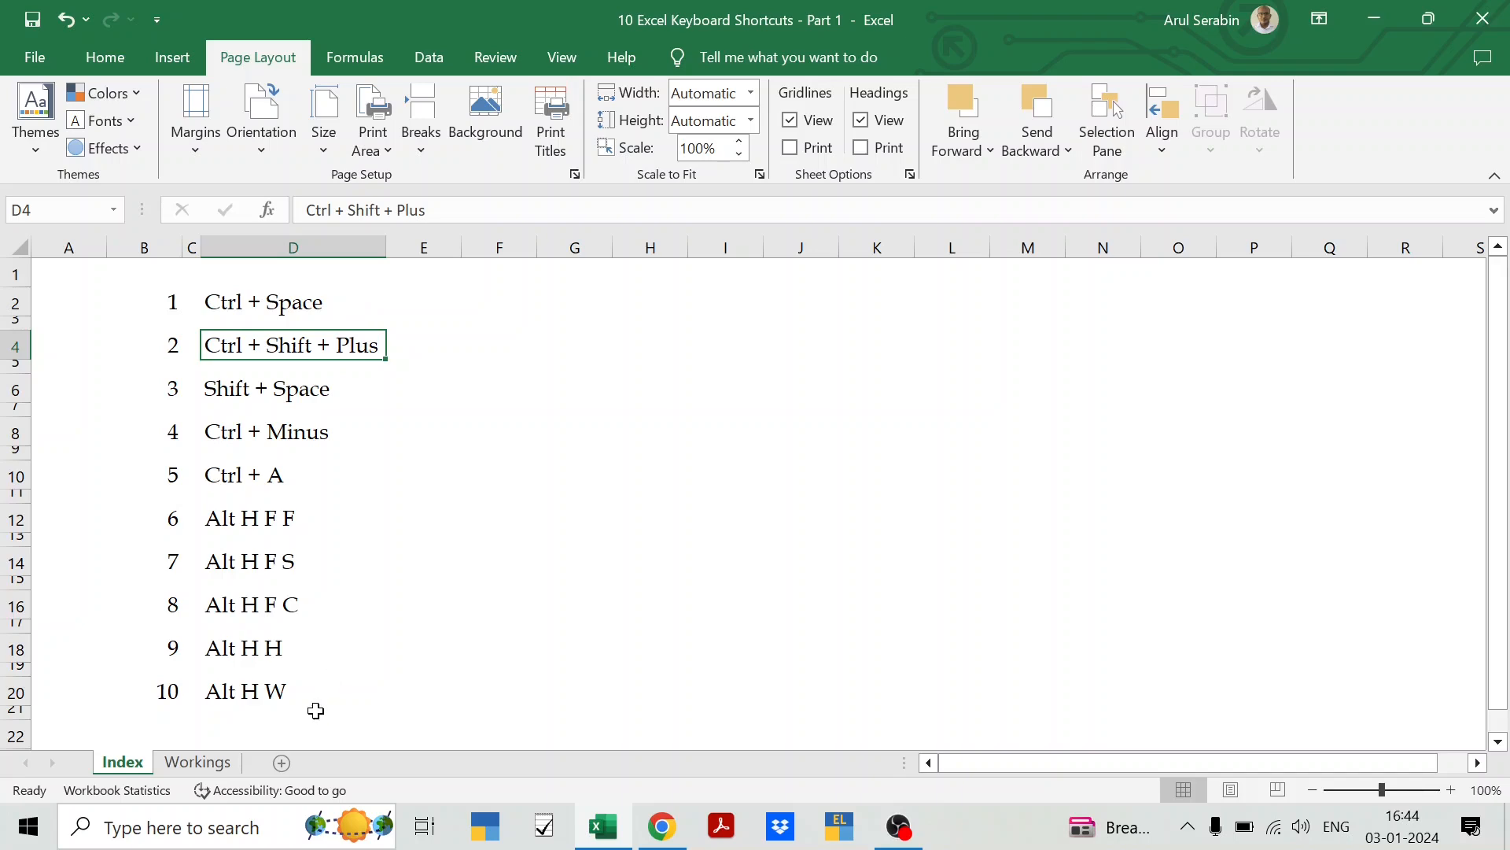
click(198, 762)
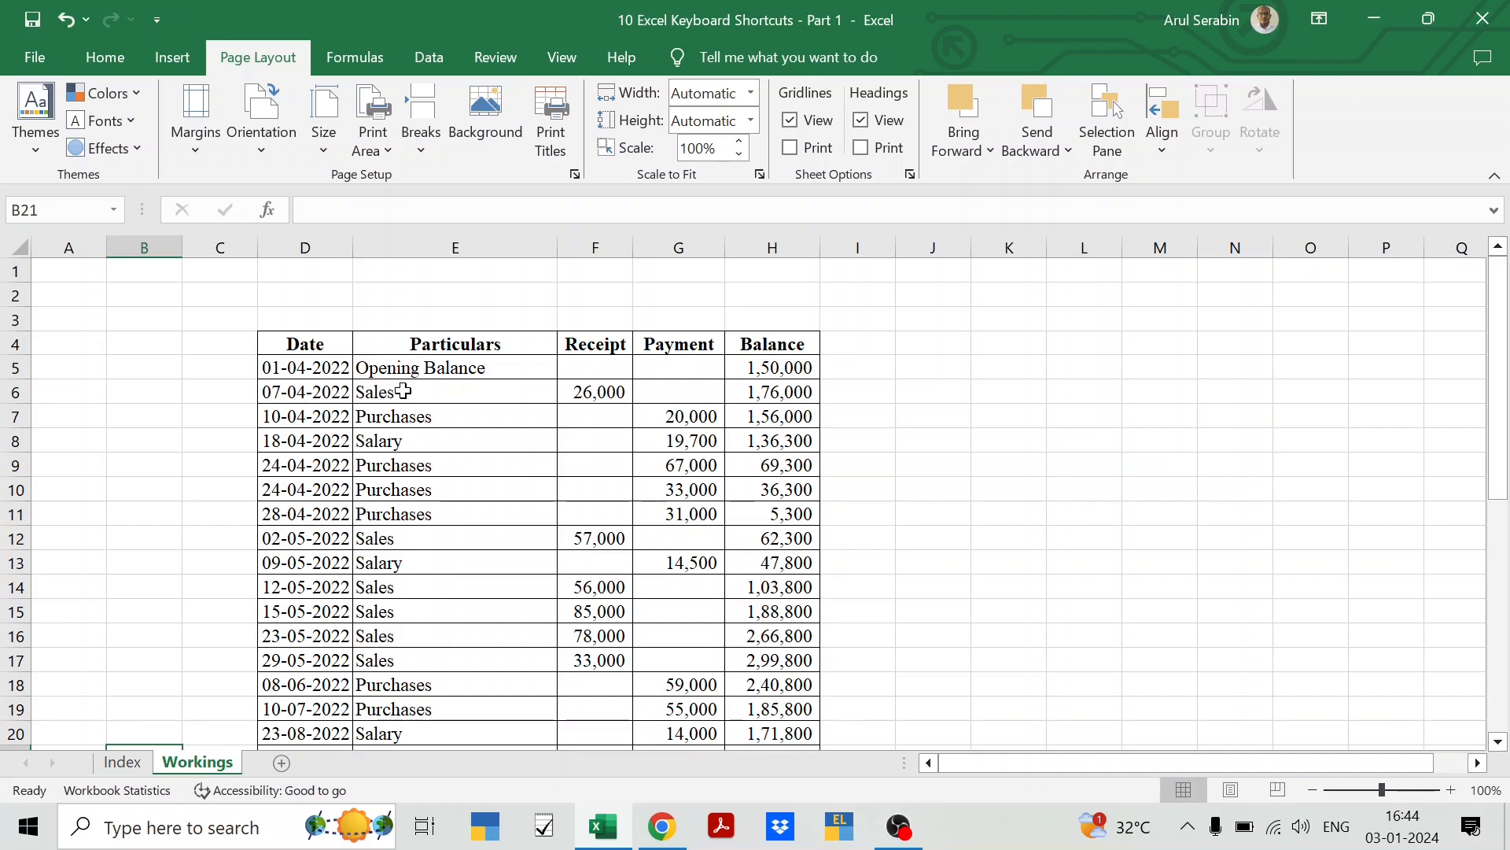
click(404, 391)
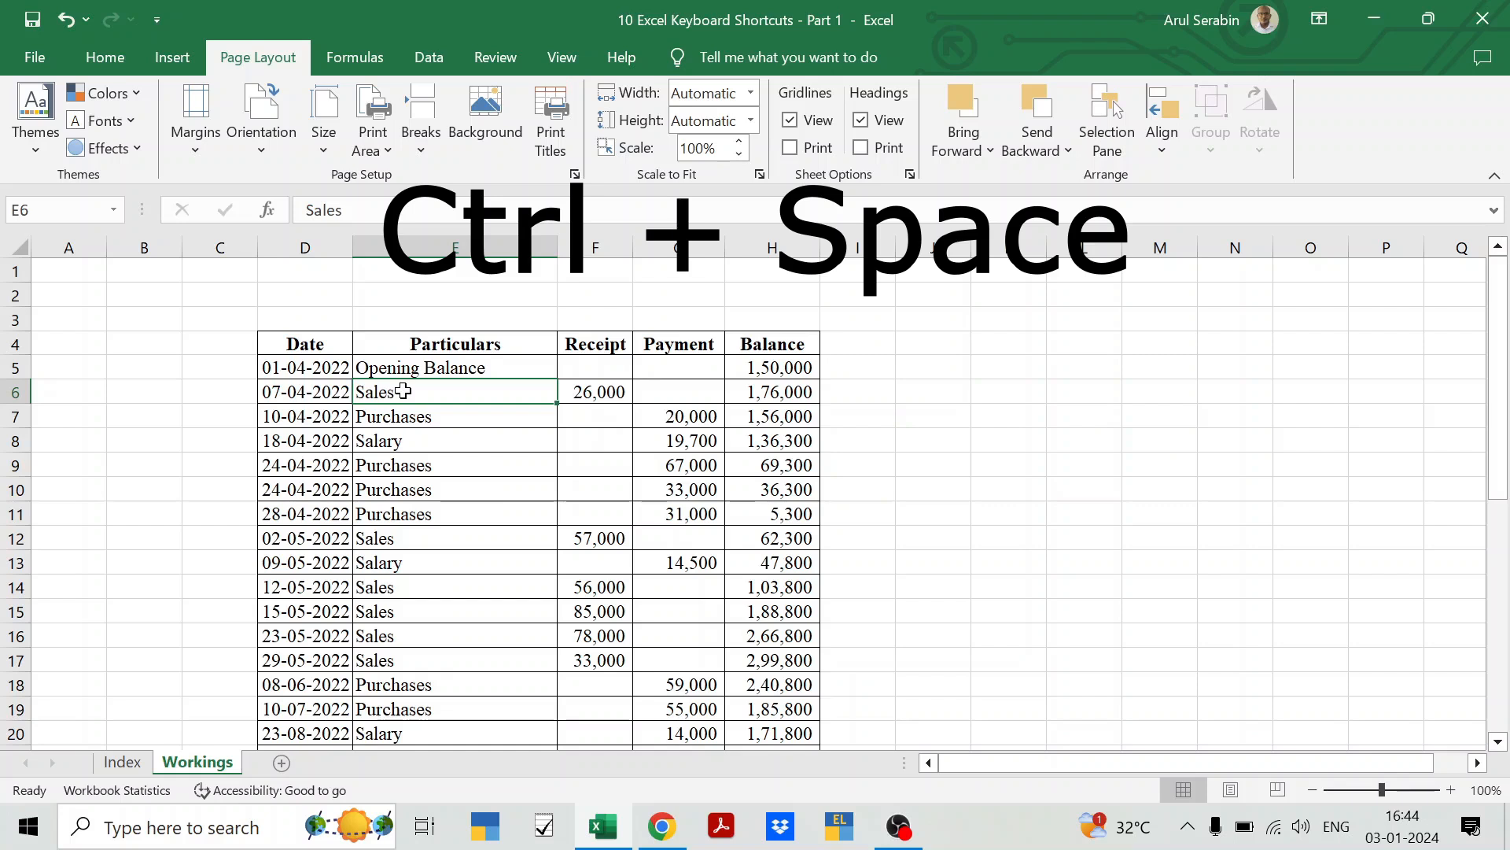
key(ctrl+space)
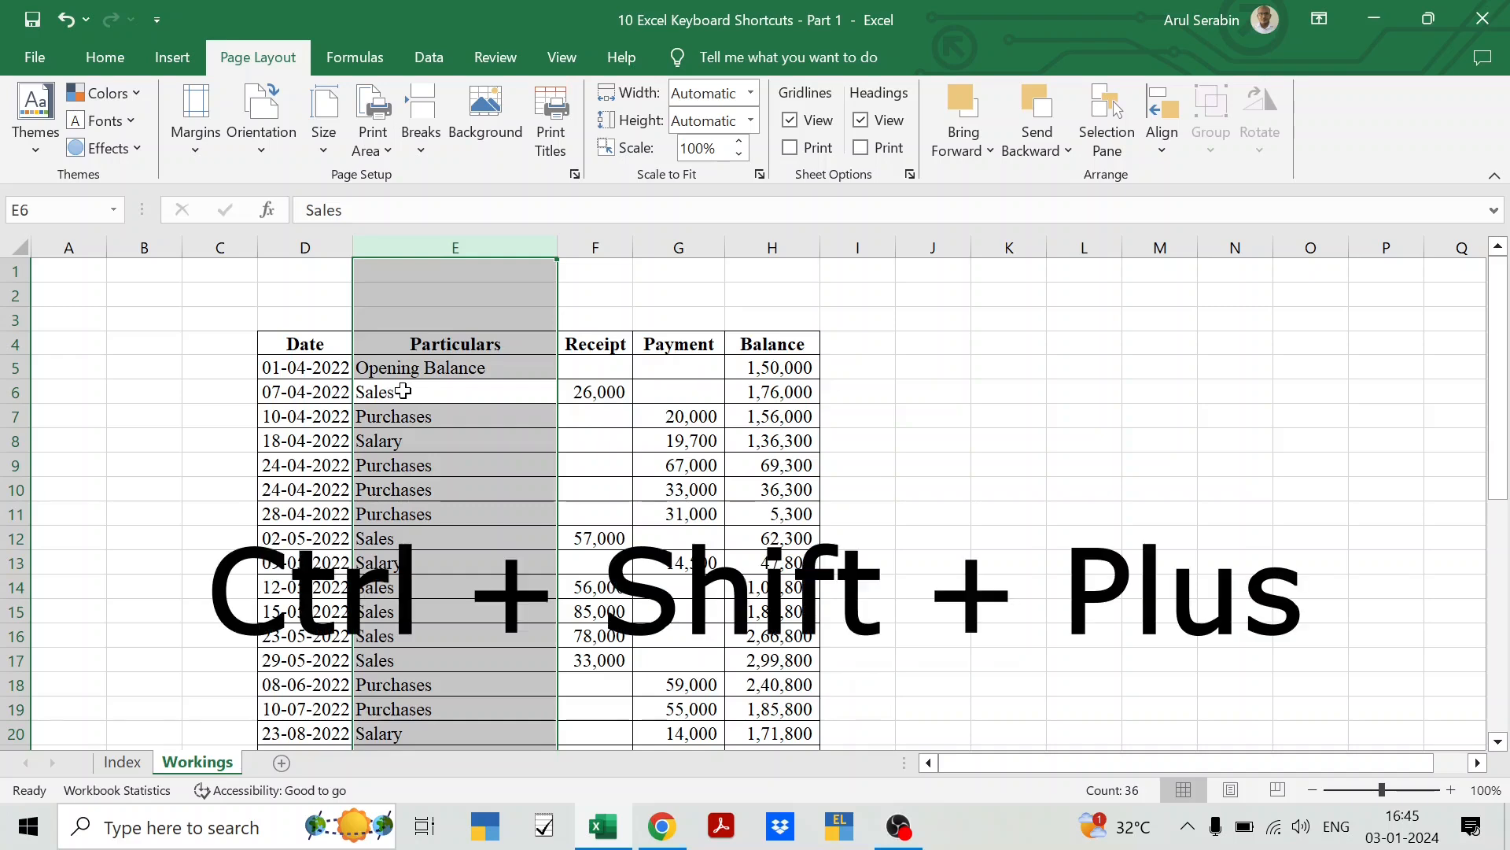
key(ctrl+shift+plus)
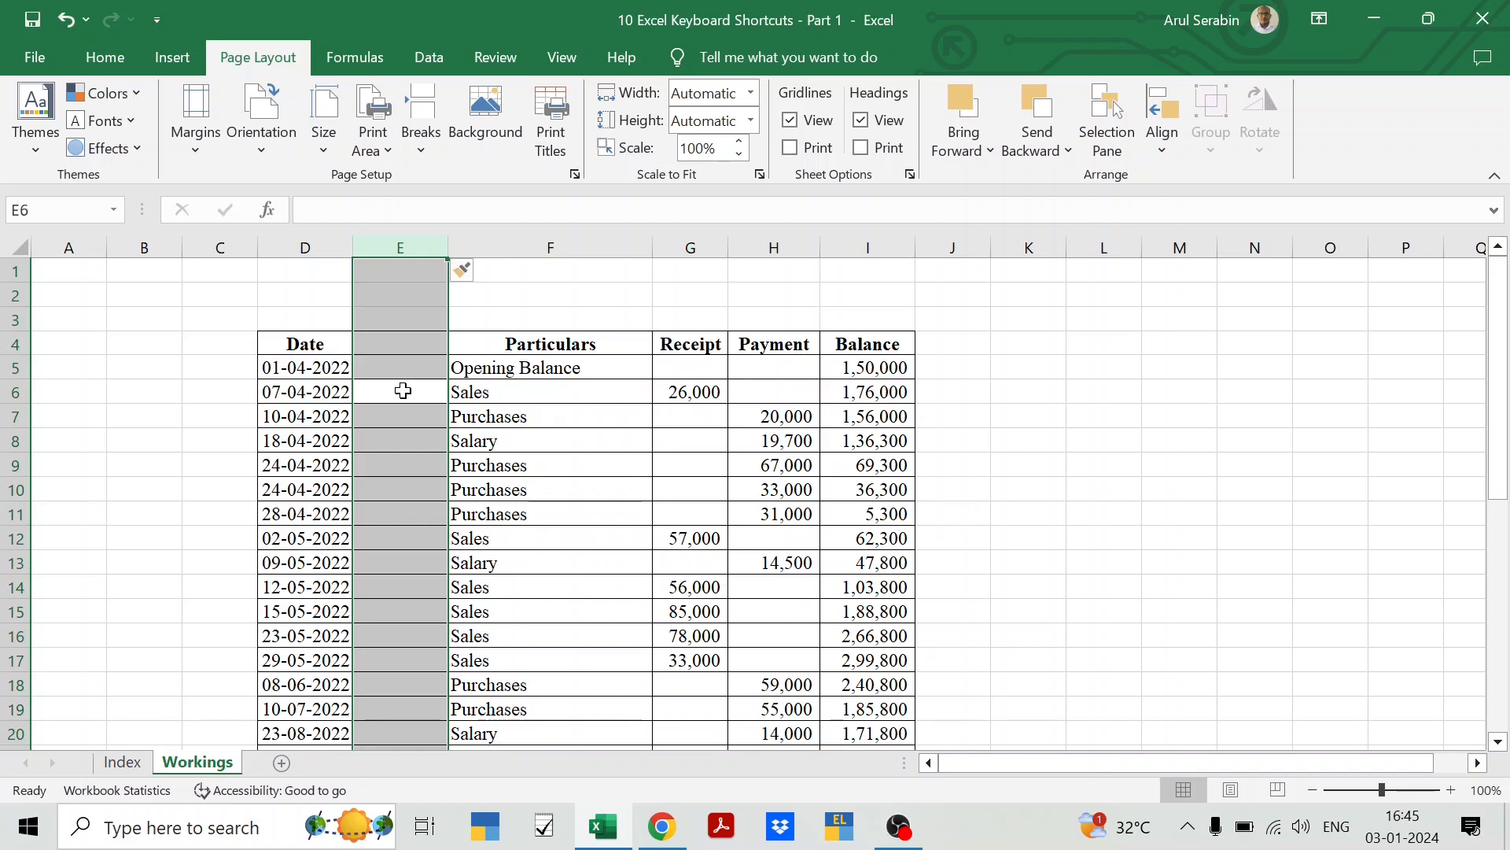
- Return to the Index sheet and select the whole of row 8, first from its header and again from cell D8
key(ctrl+Page_Up)
click(226, 385)
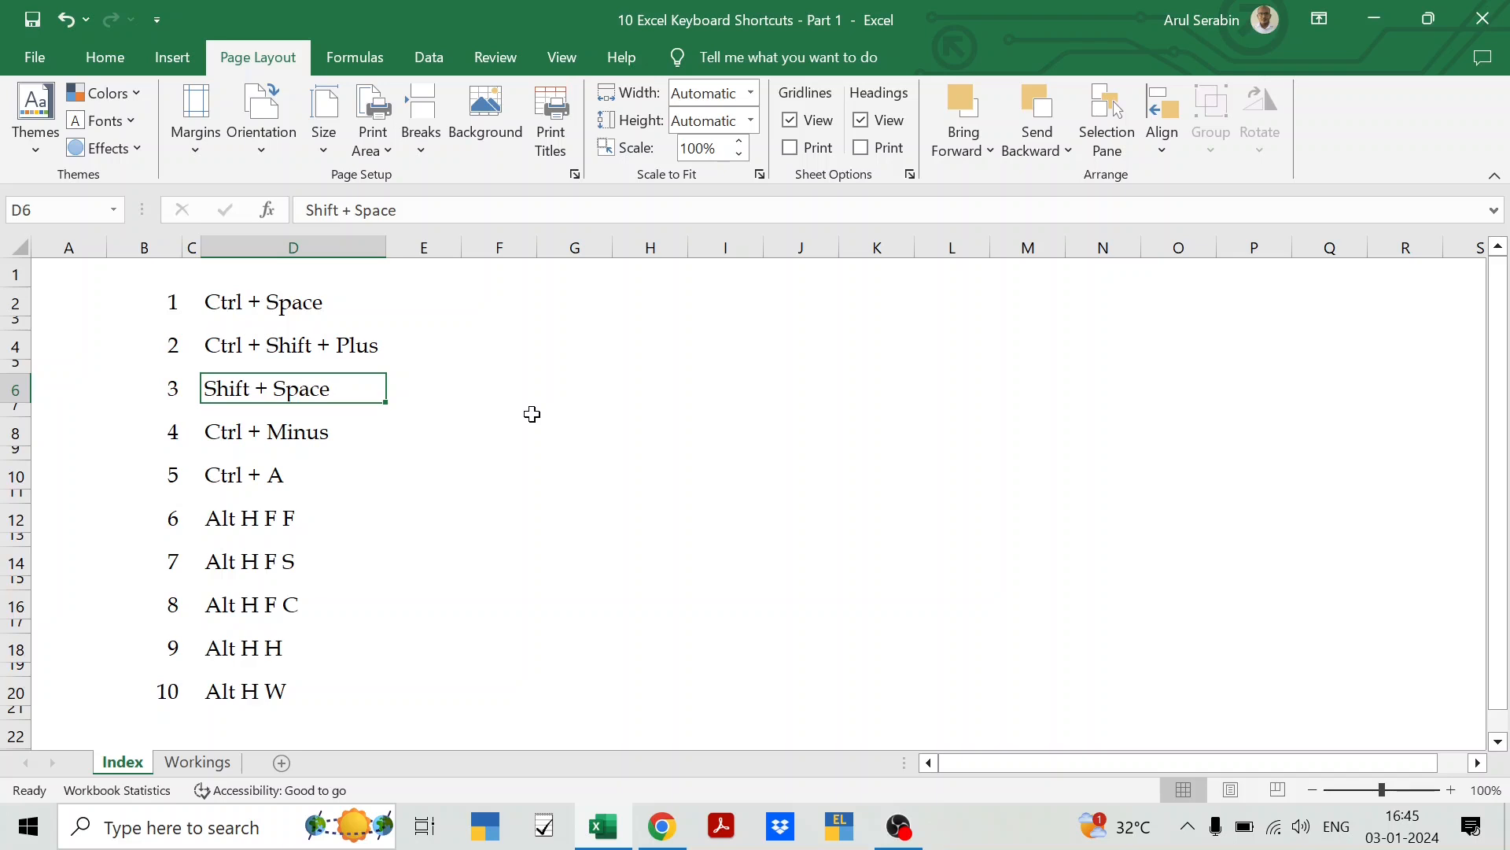
click(256, 432)
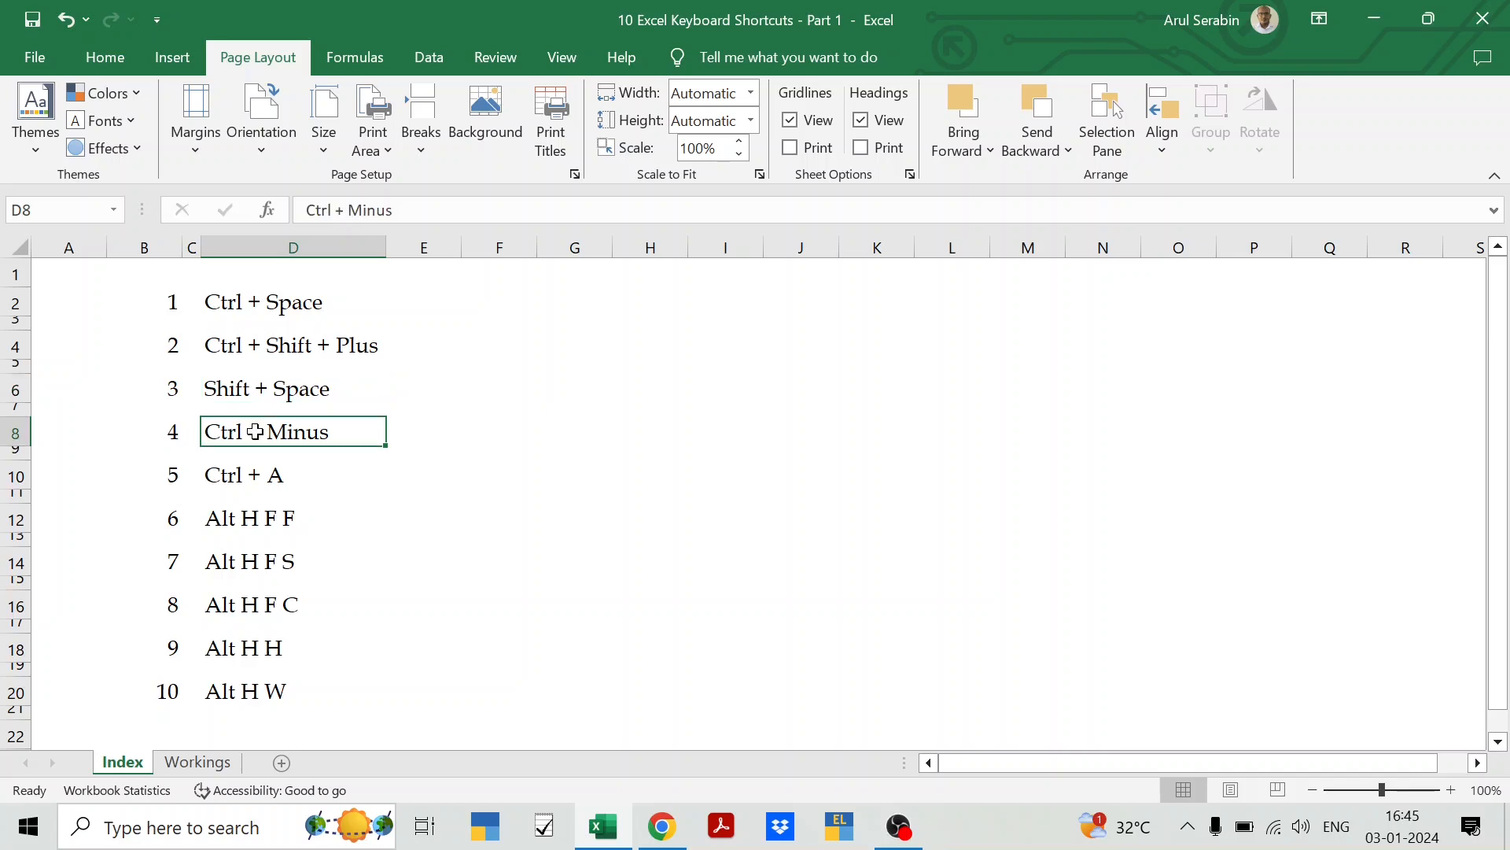
click(3, 435)
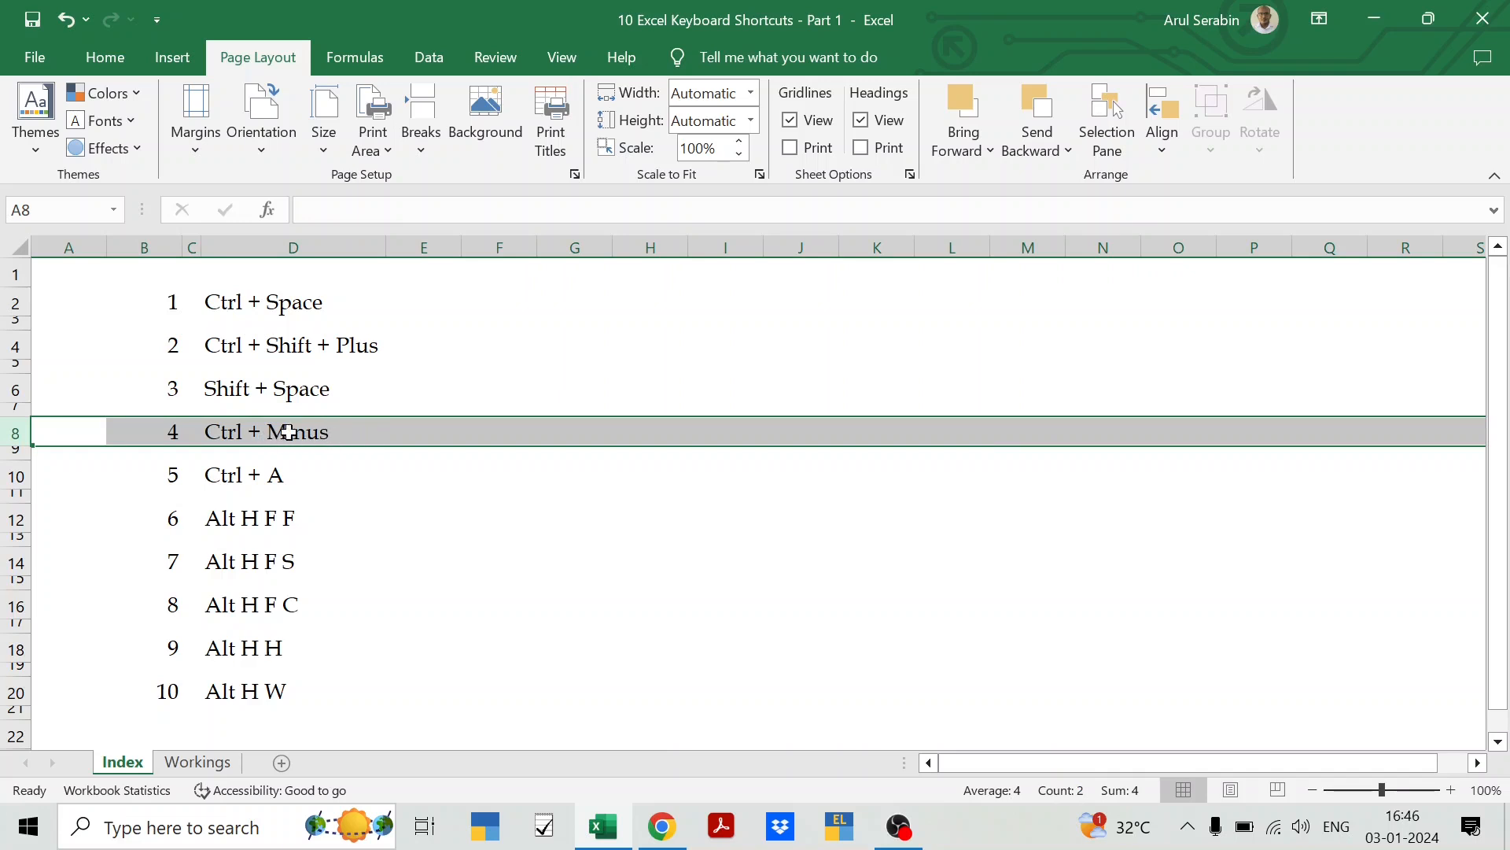
click(384, 429)
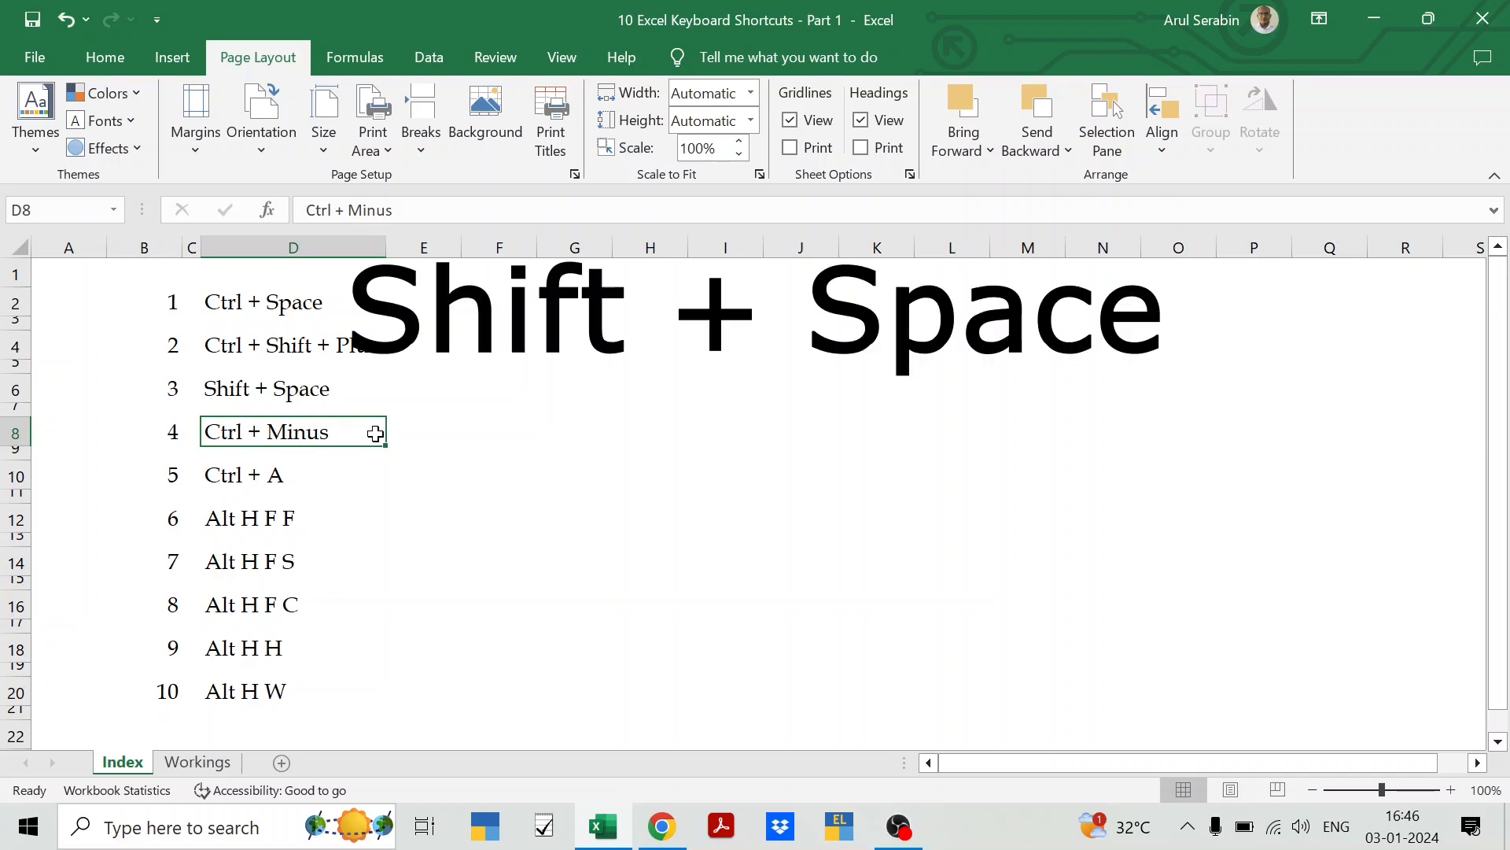
key(shift+space)
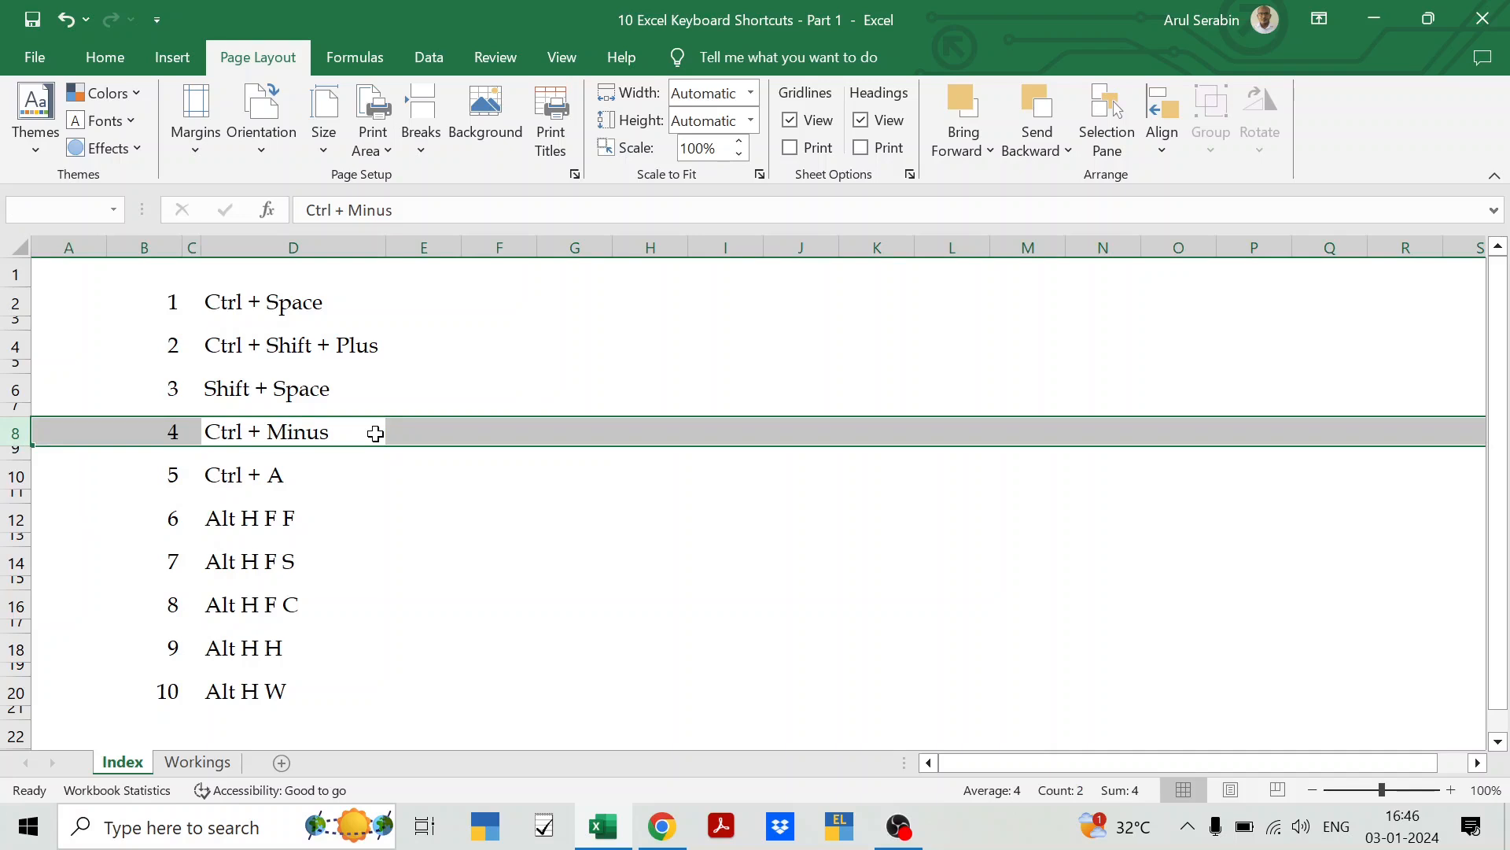
click(473, 434)
click(321, 437)
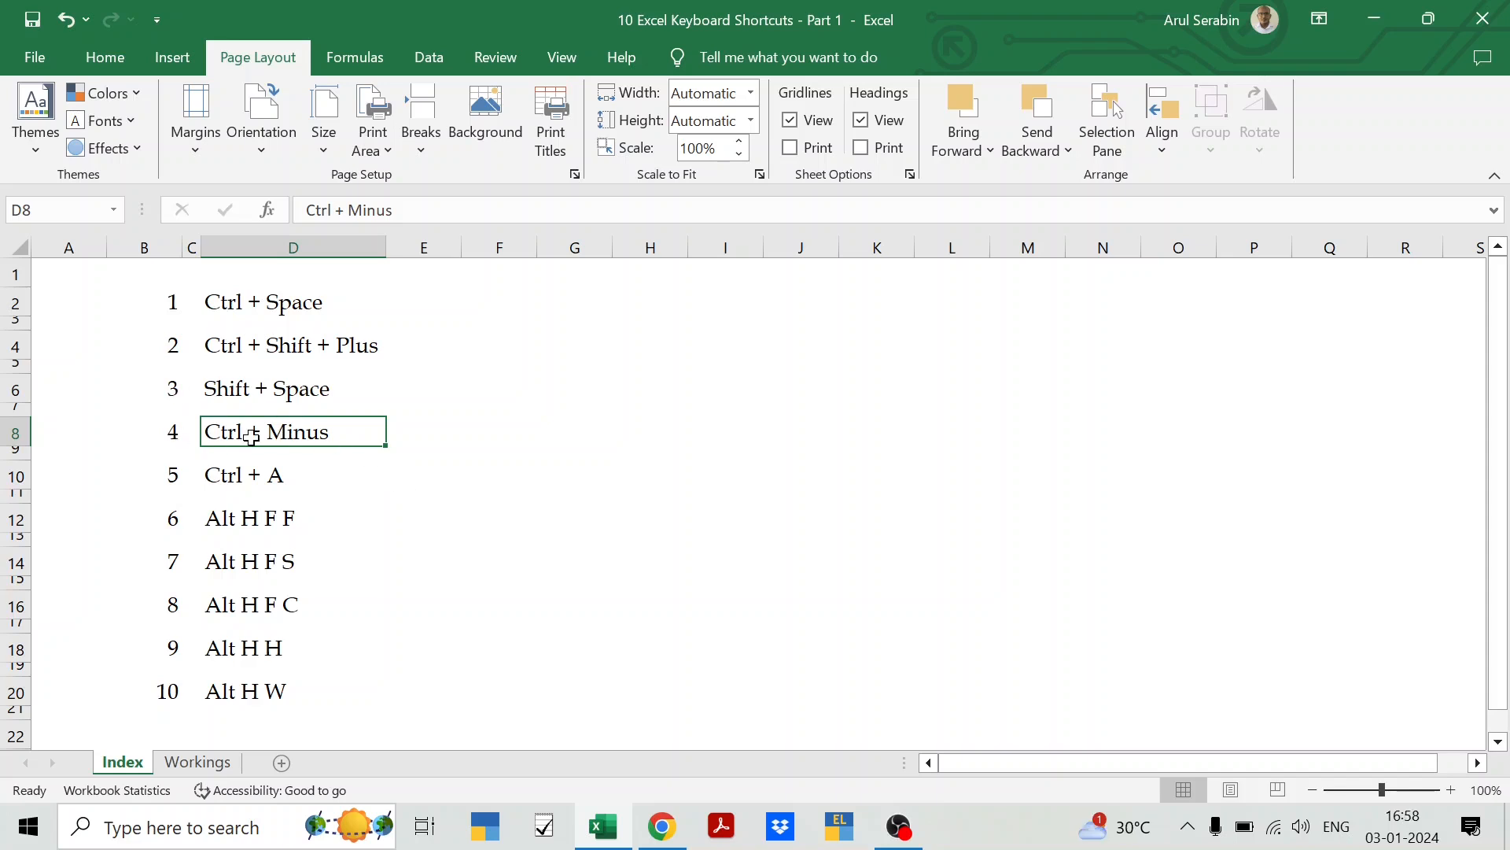
- Delete the entire row for the 15-05-2022 Sales entry from the Workings sheet
key(ctrl+Page_Down)
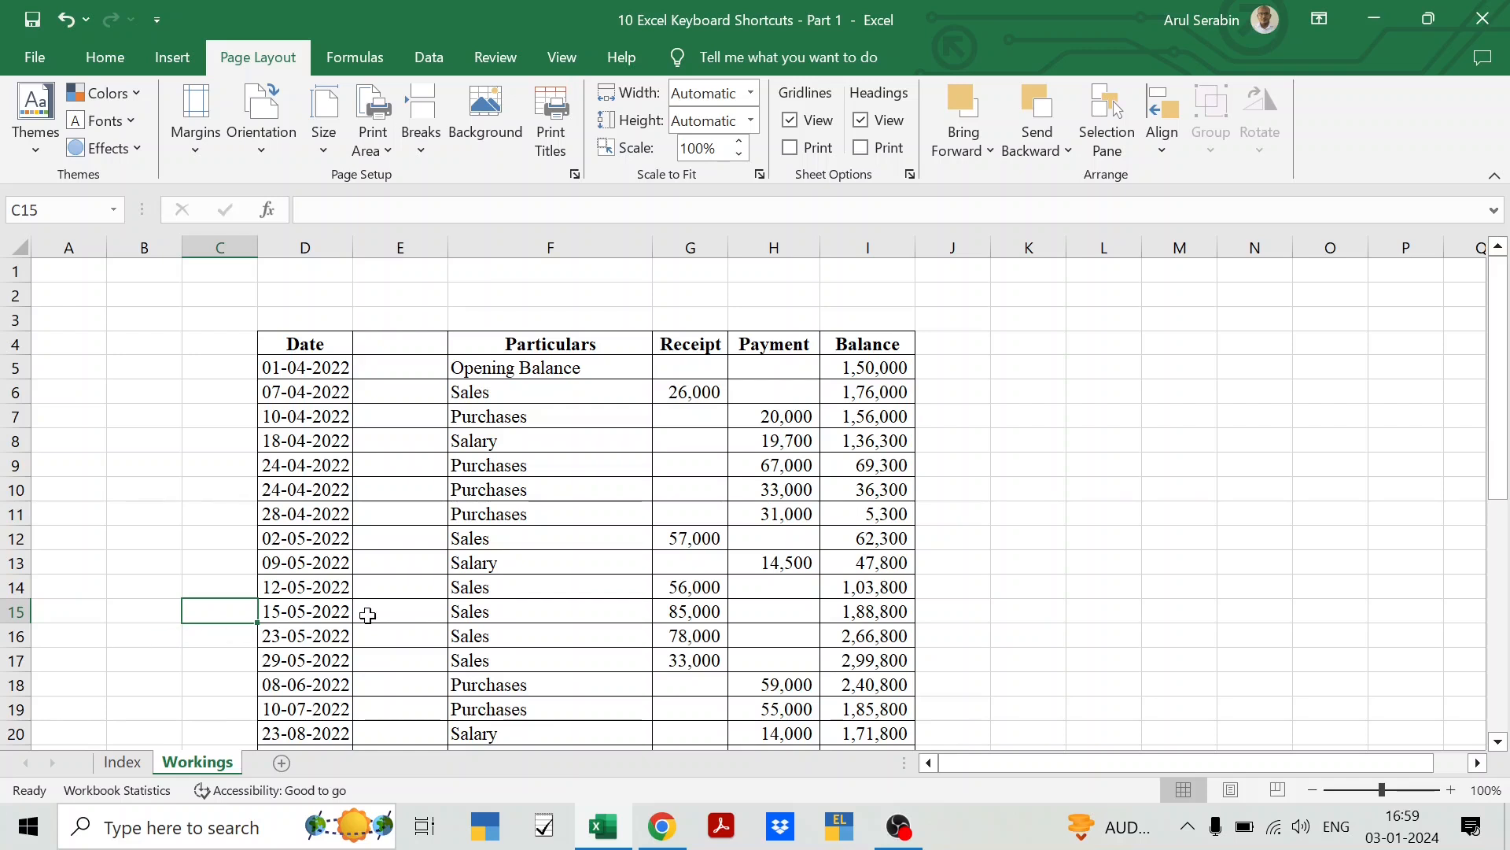
click(303, 615)
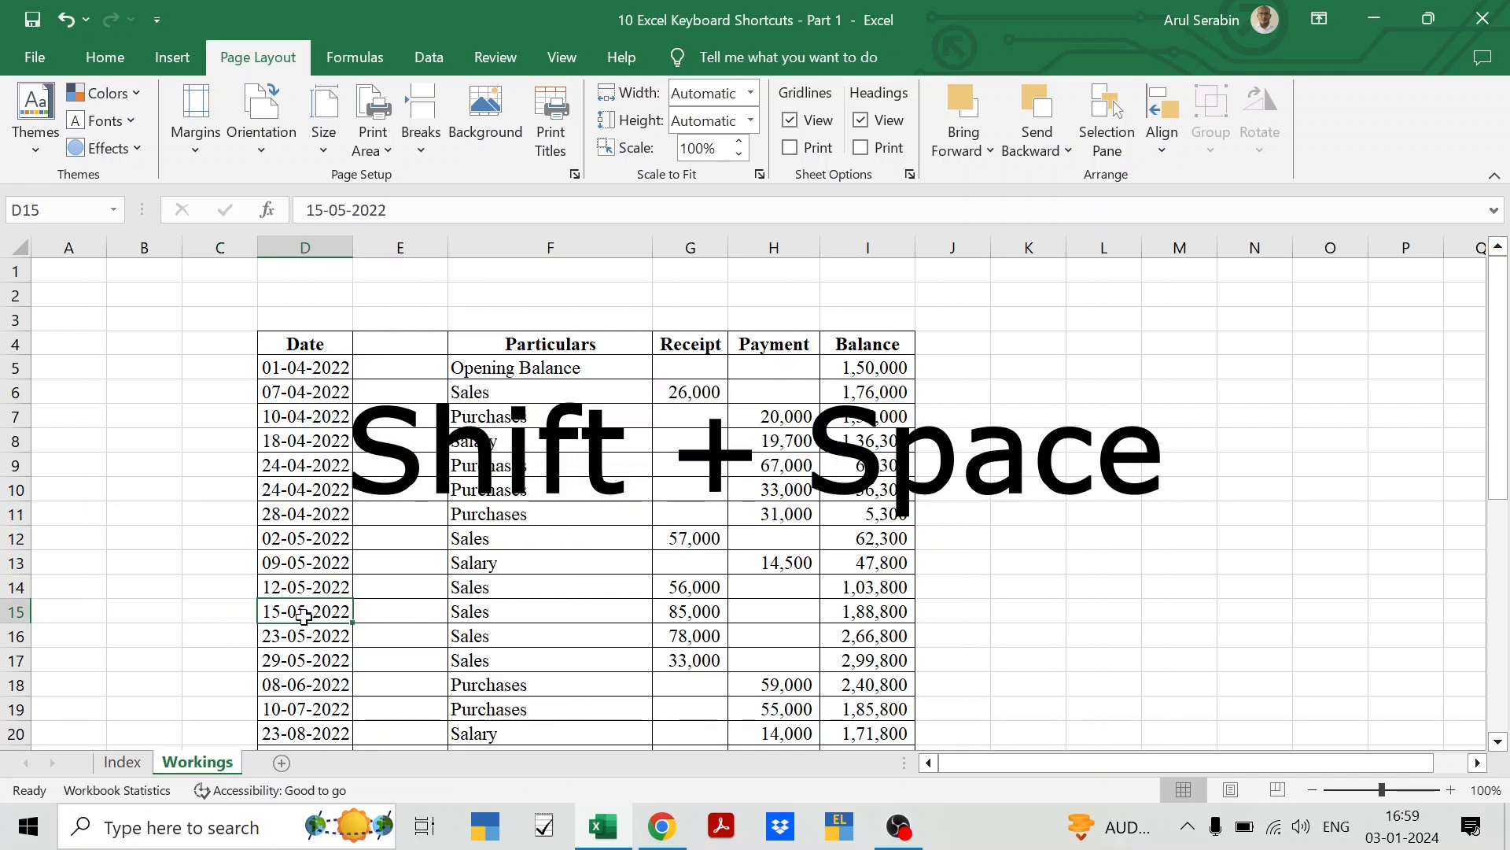
key(shift+space)
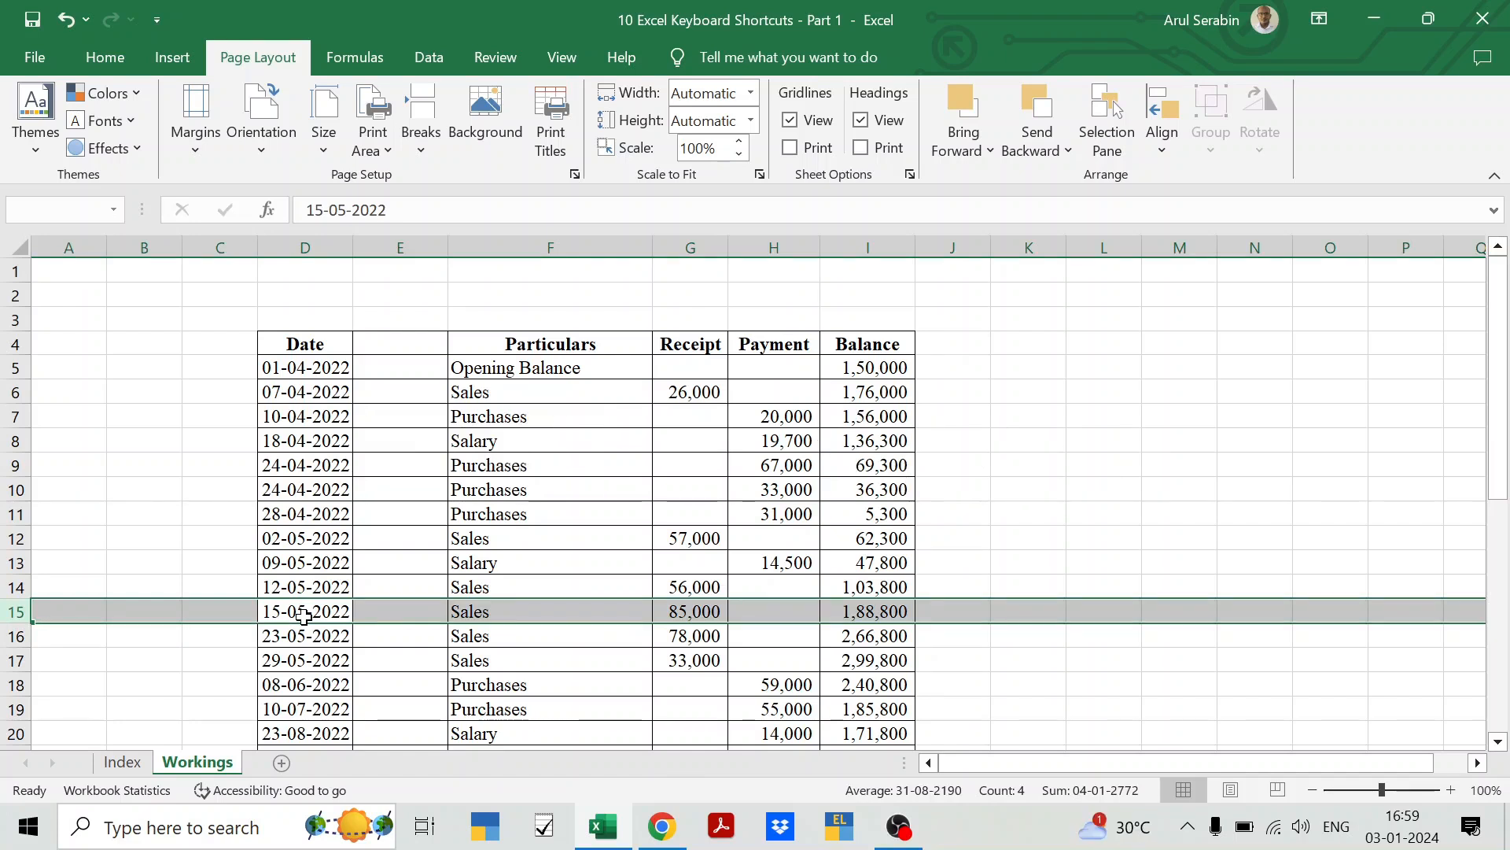
key(ctrl+minus)
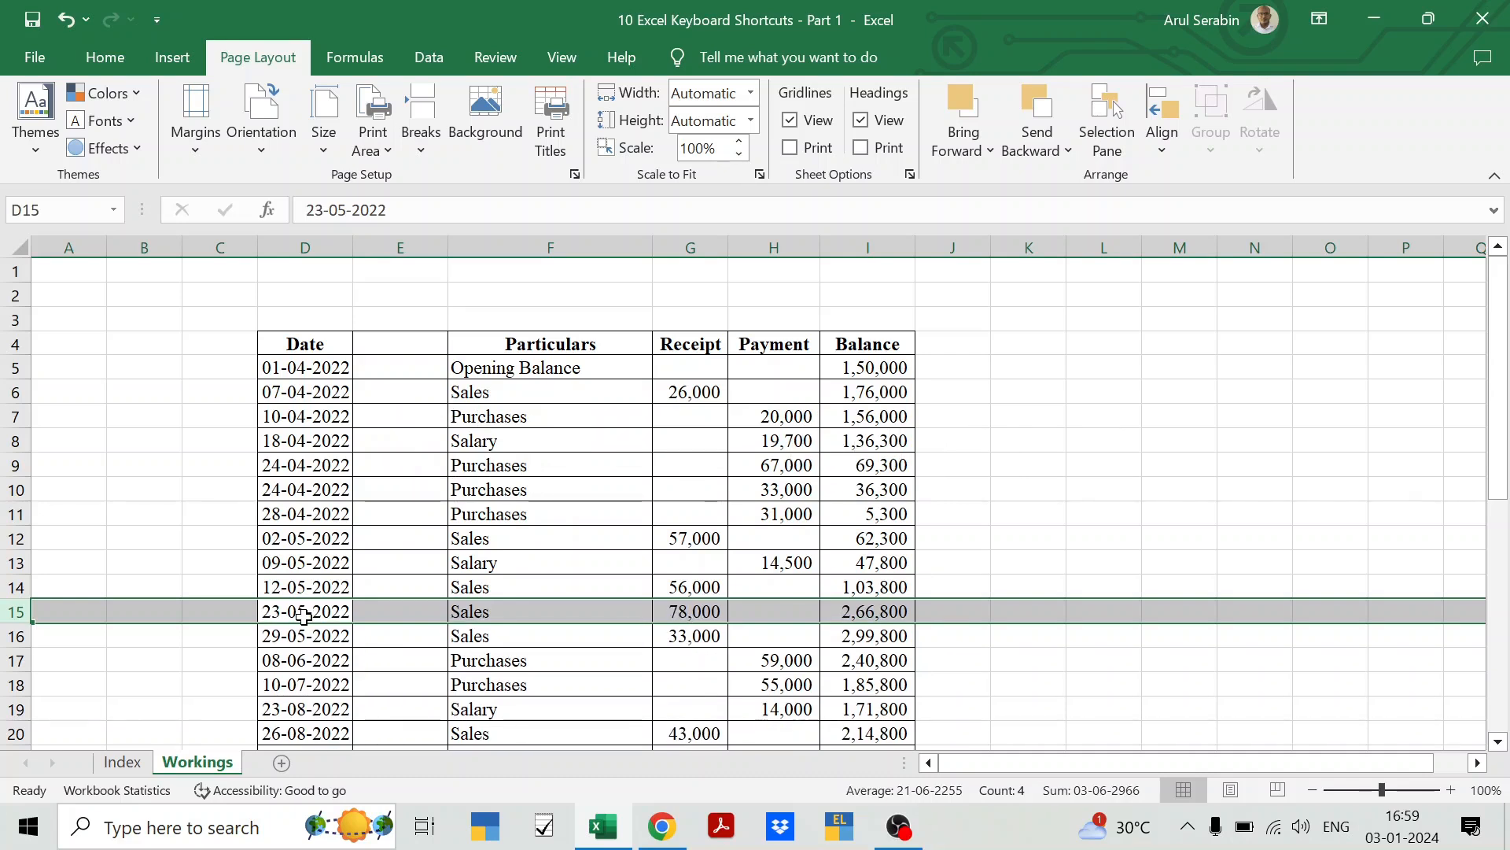
- Go over the Ctrl + A entry on the Index sheet and select all cells of the Workings sheet, ending with A2 as the active cell
key(ctrl+Page_Up)
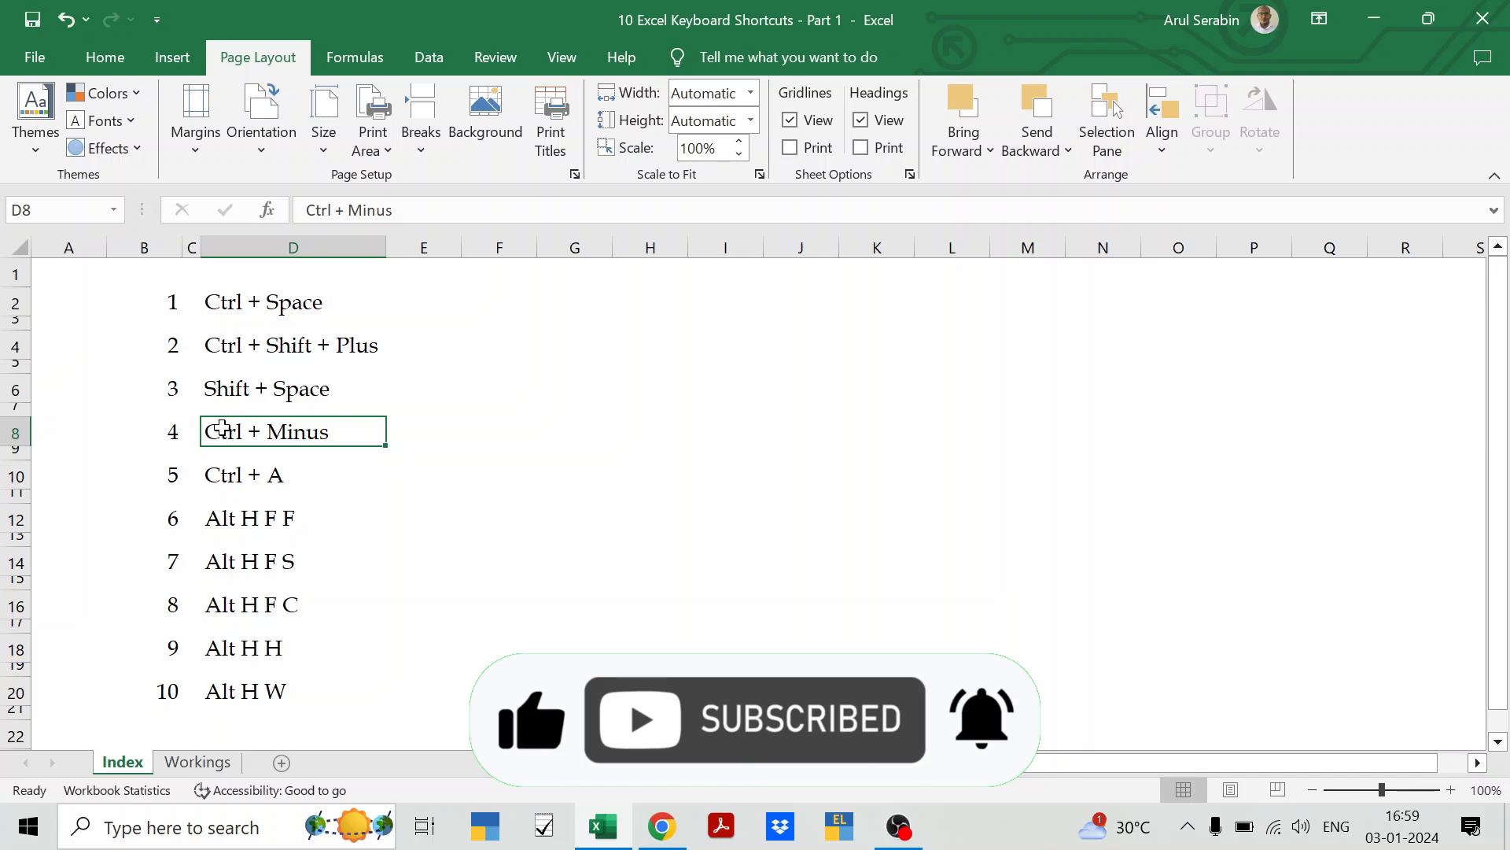
click(210, 488)
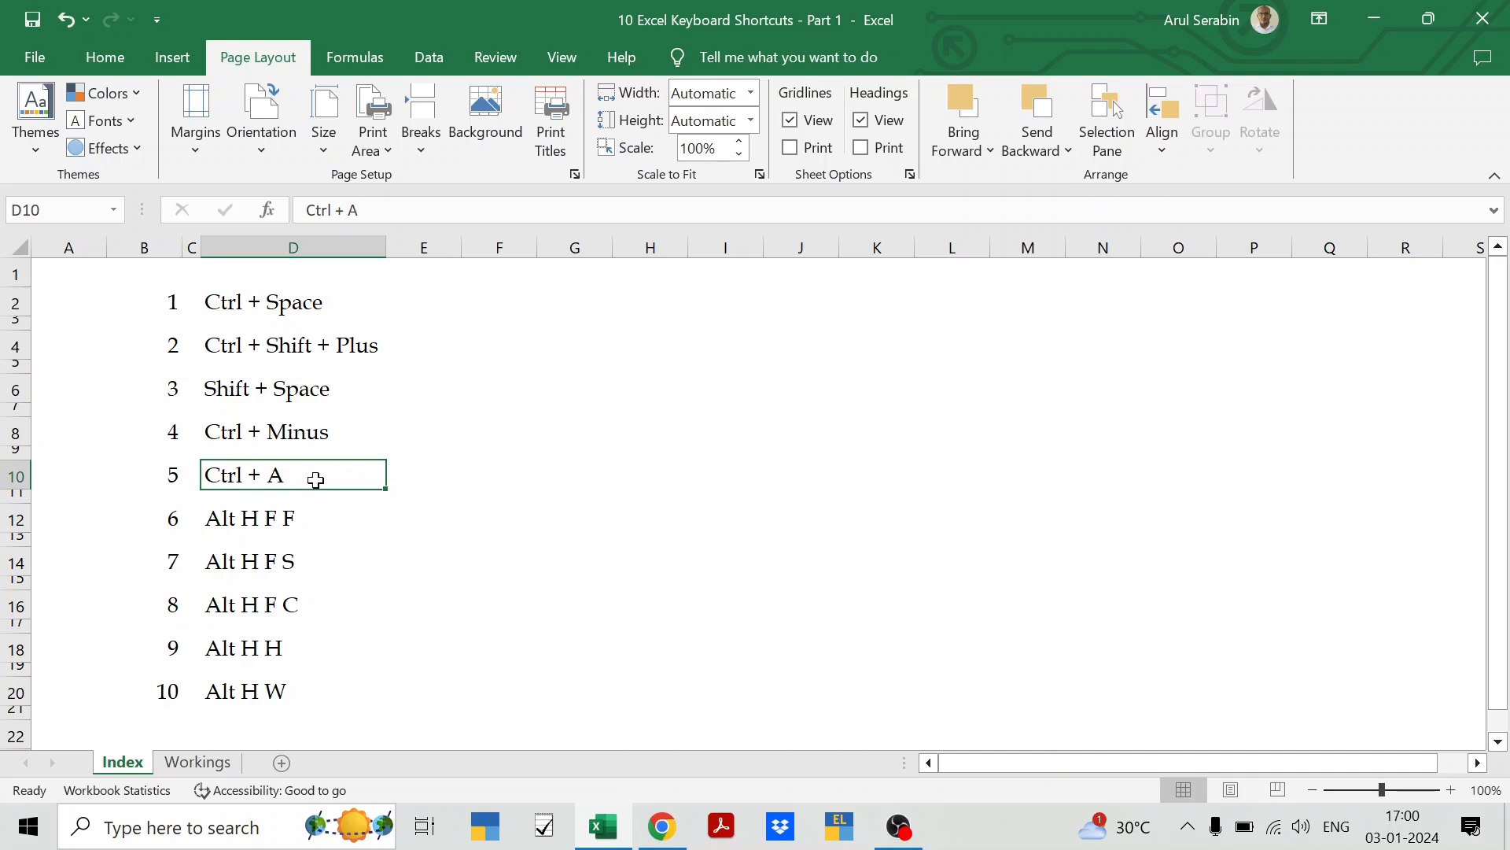
click(627, 442)
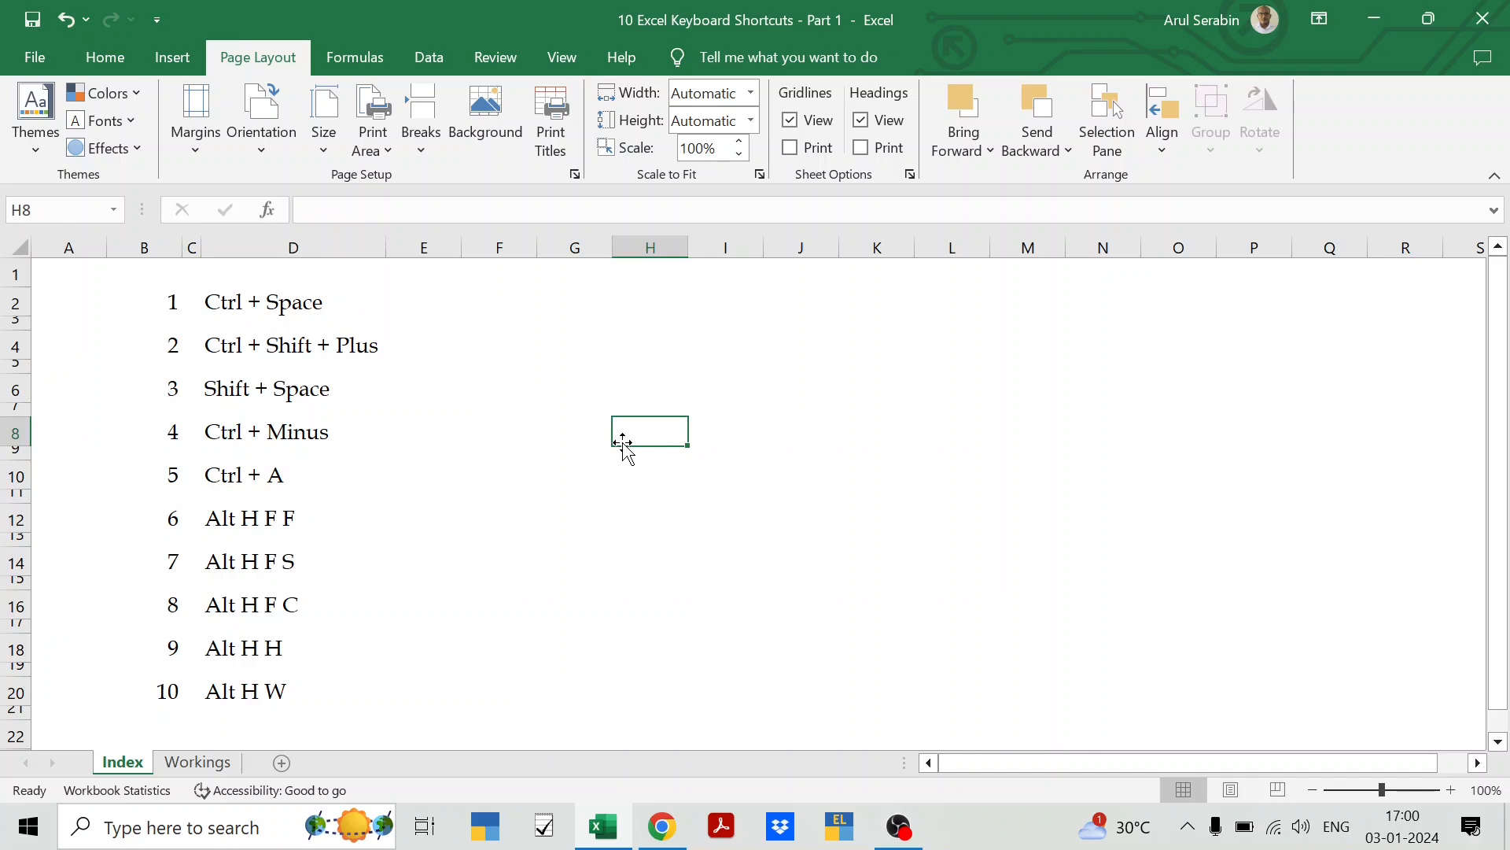
click(206, 763)
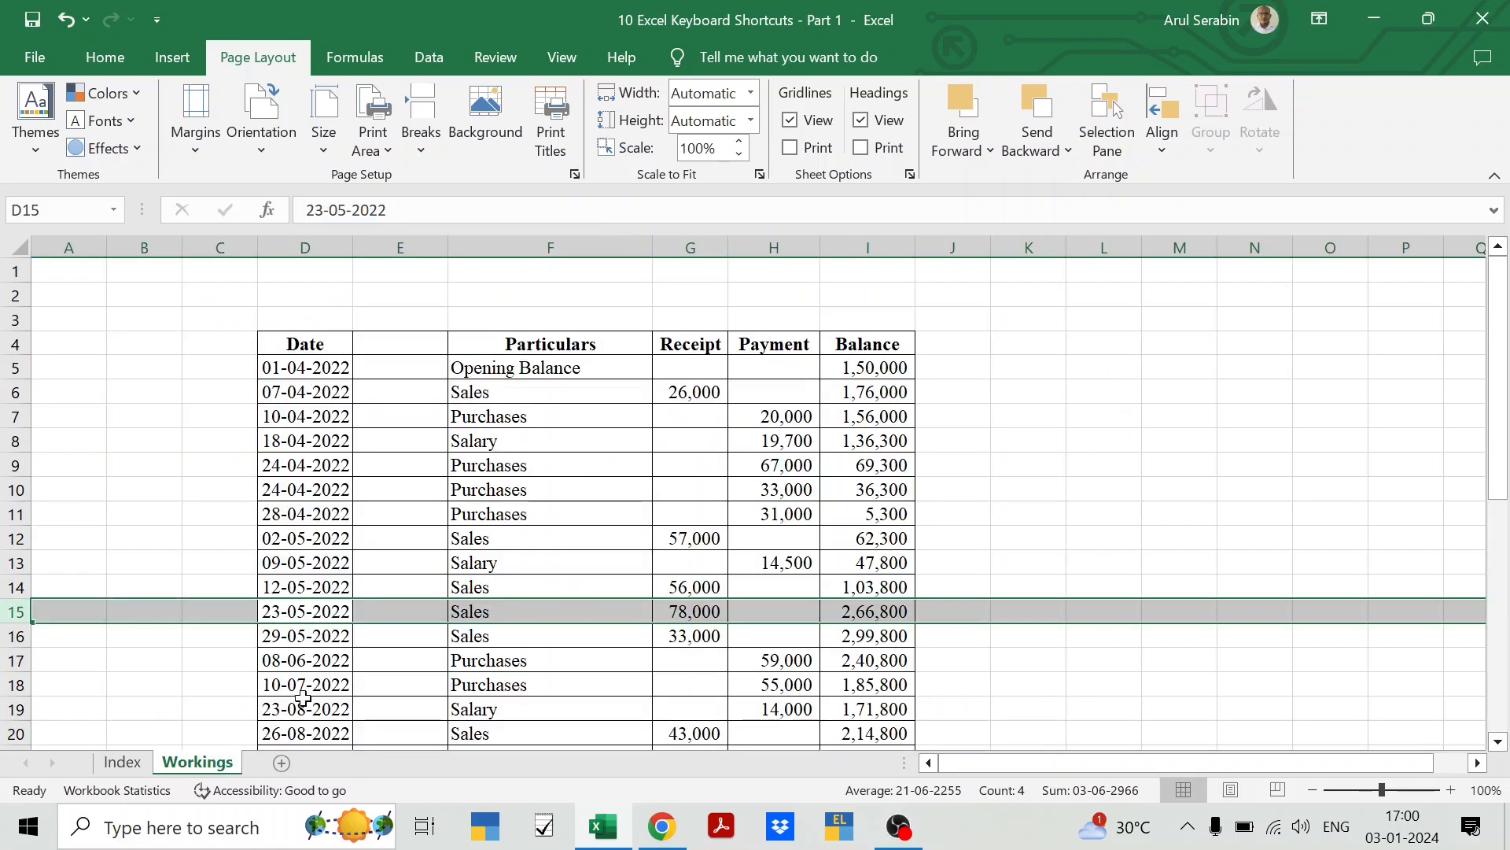
click(16, 247)
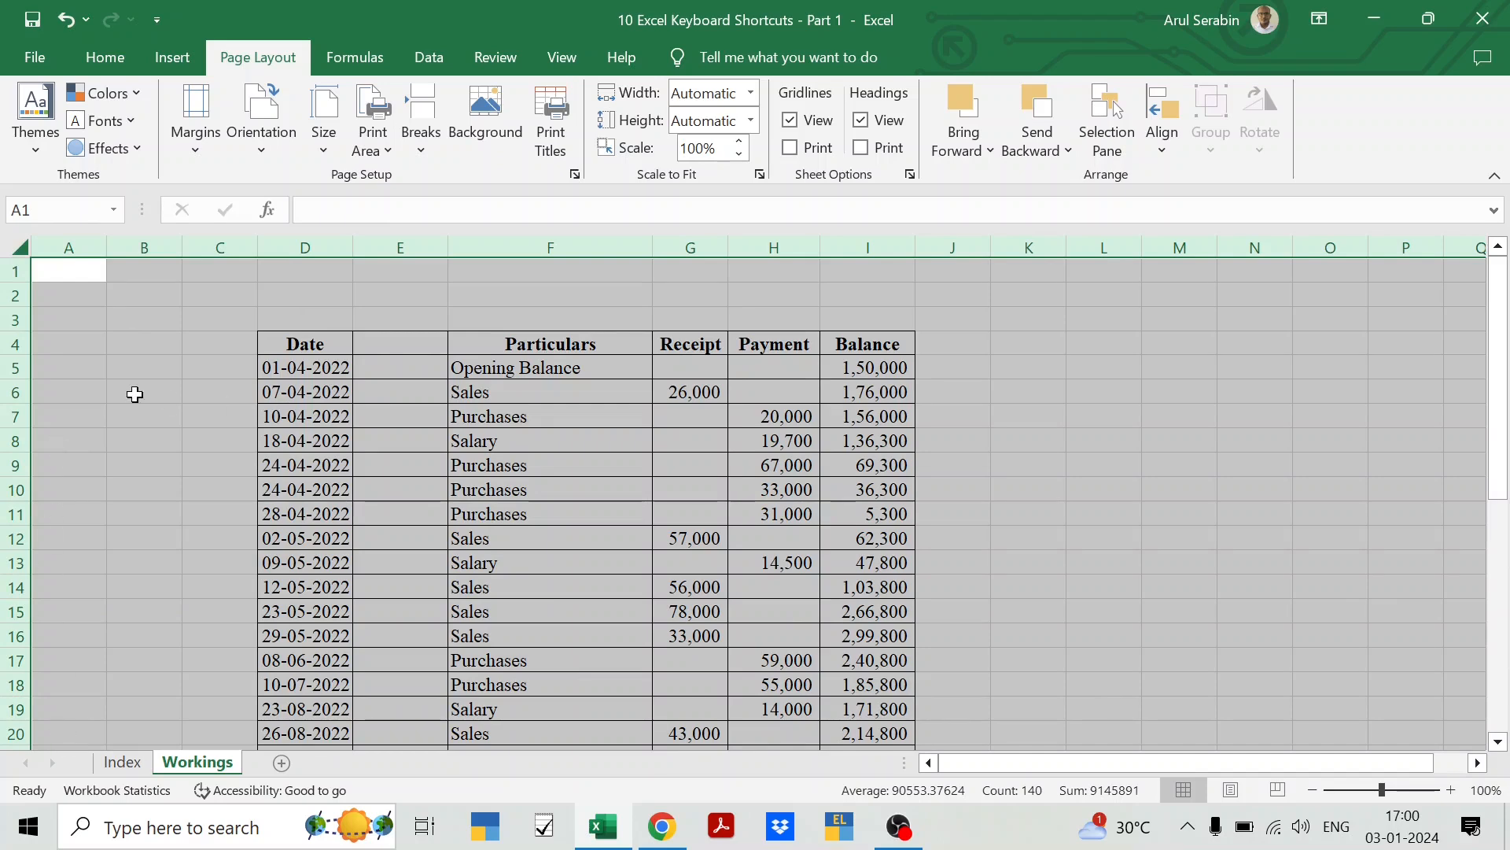
click(132, 419)
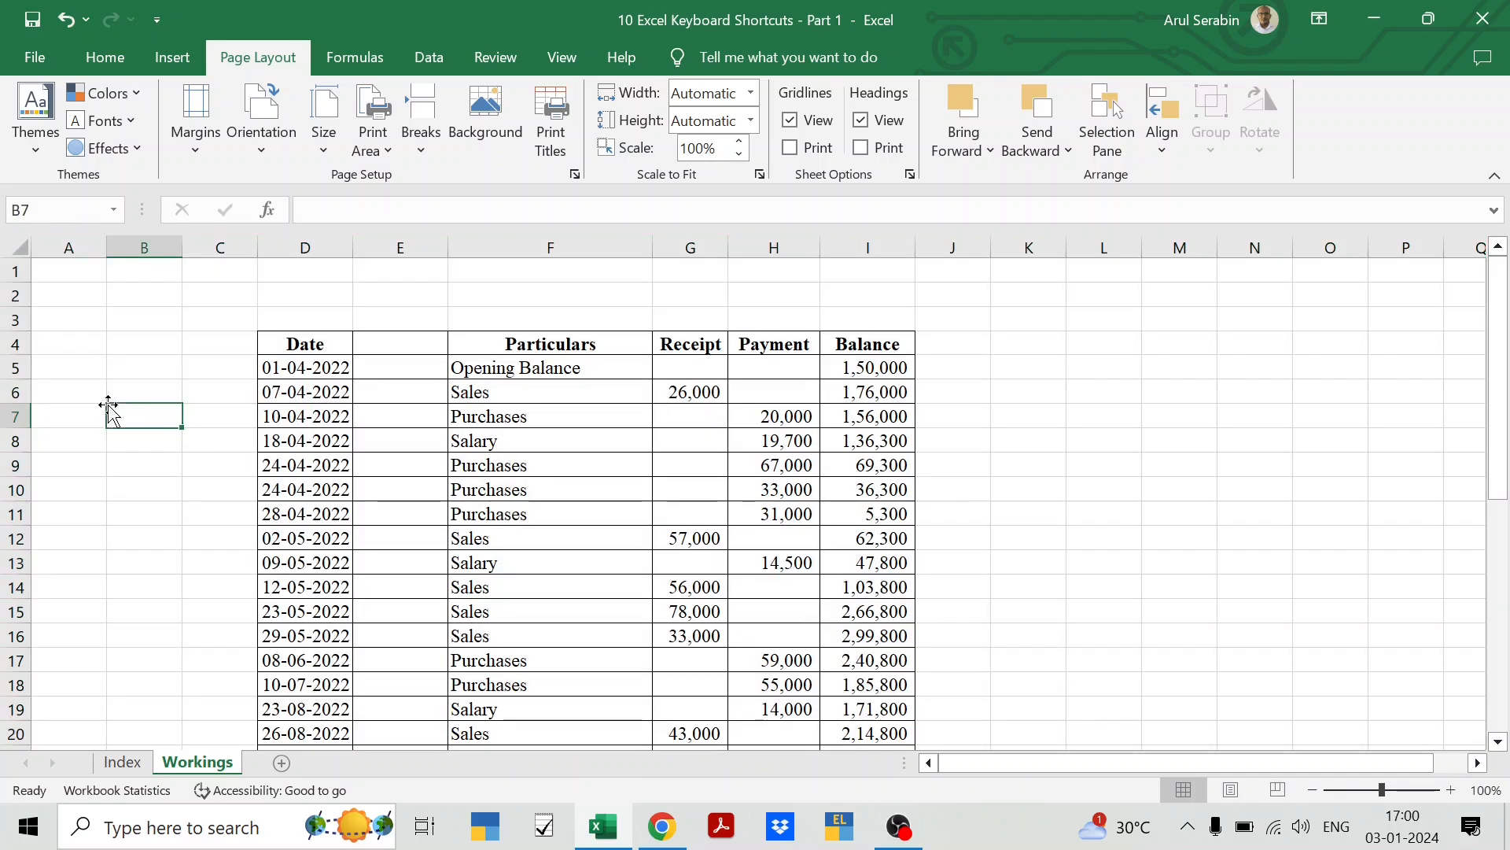
click(79, 293)
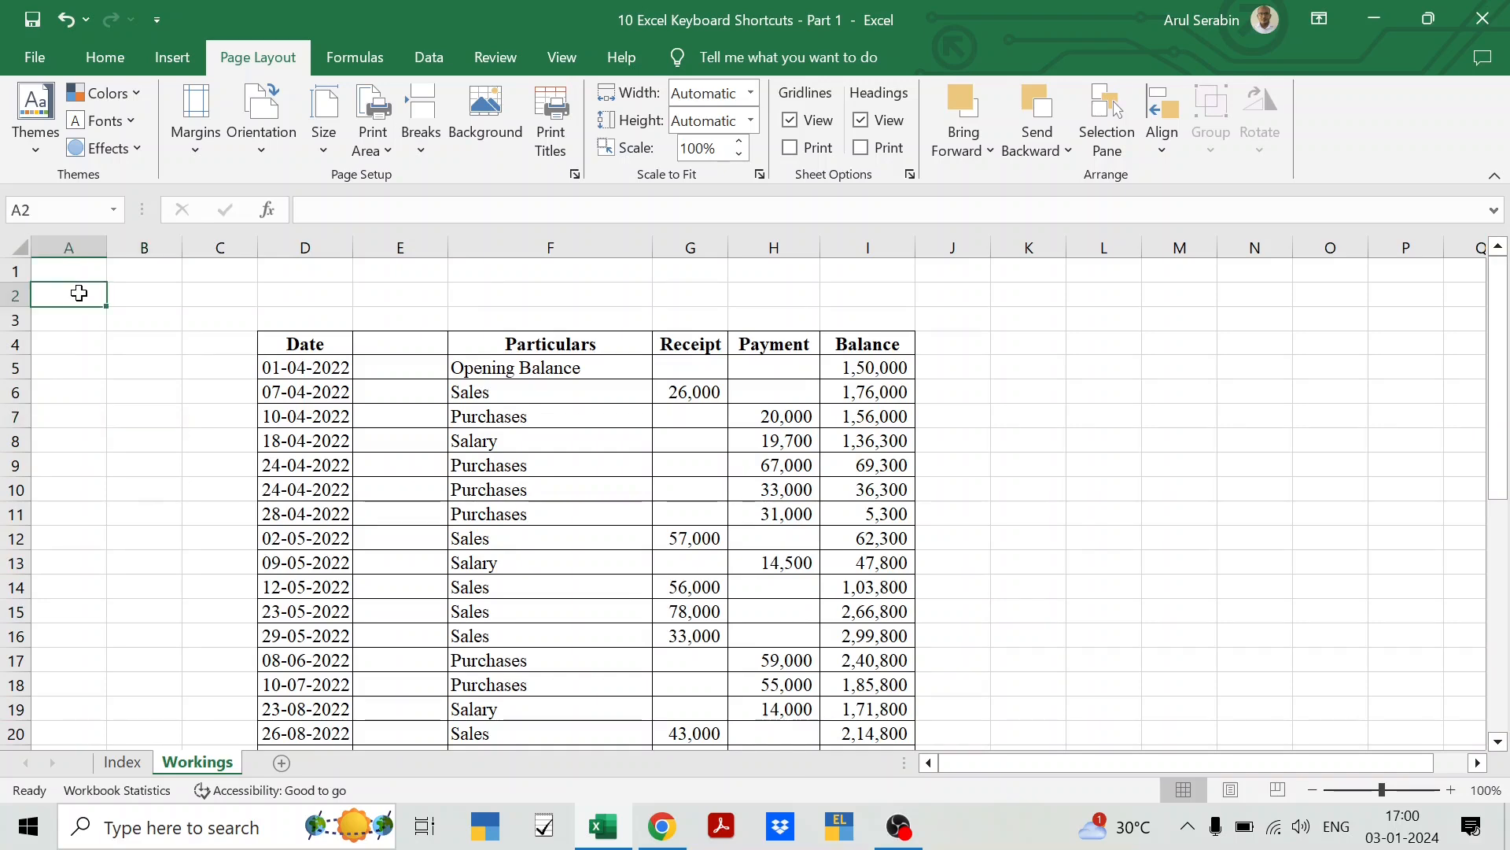
key(ctrl+a)
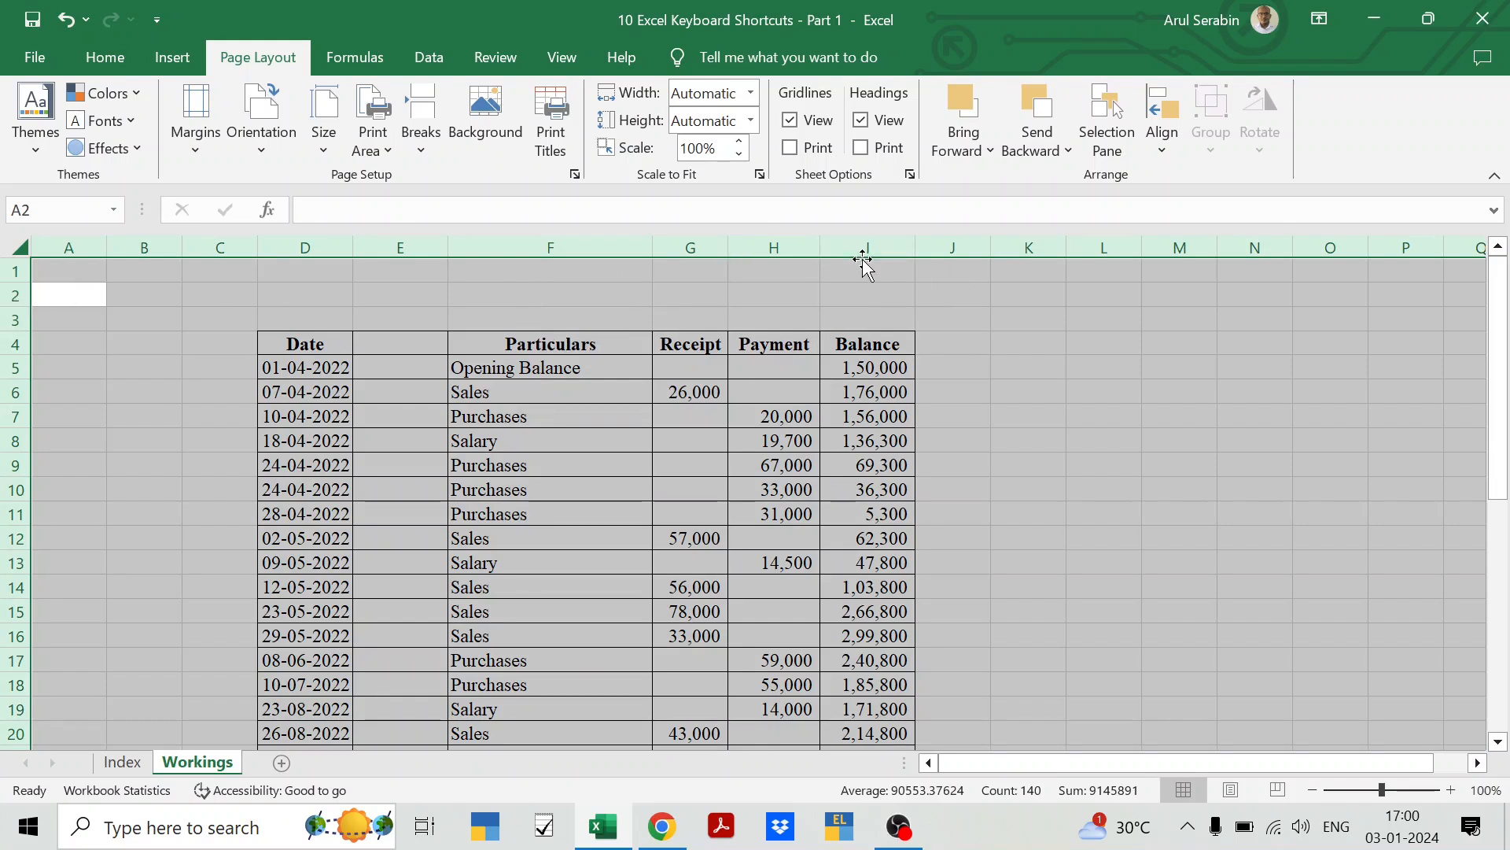
- Go over the Alt H F F entry on the Index sheet and set the font of all Workings cells to Calibri Light
click(137, 767)
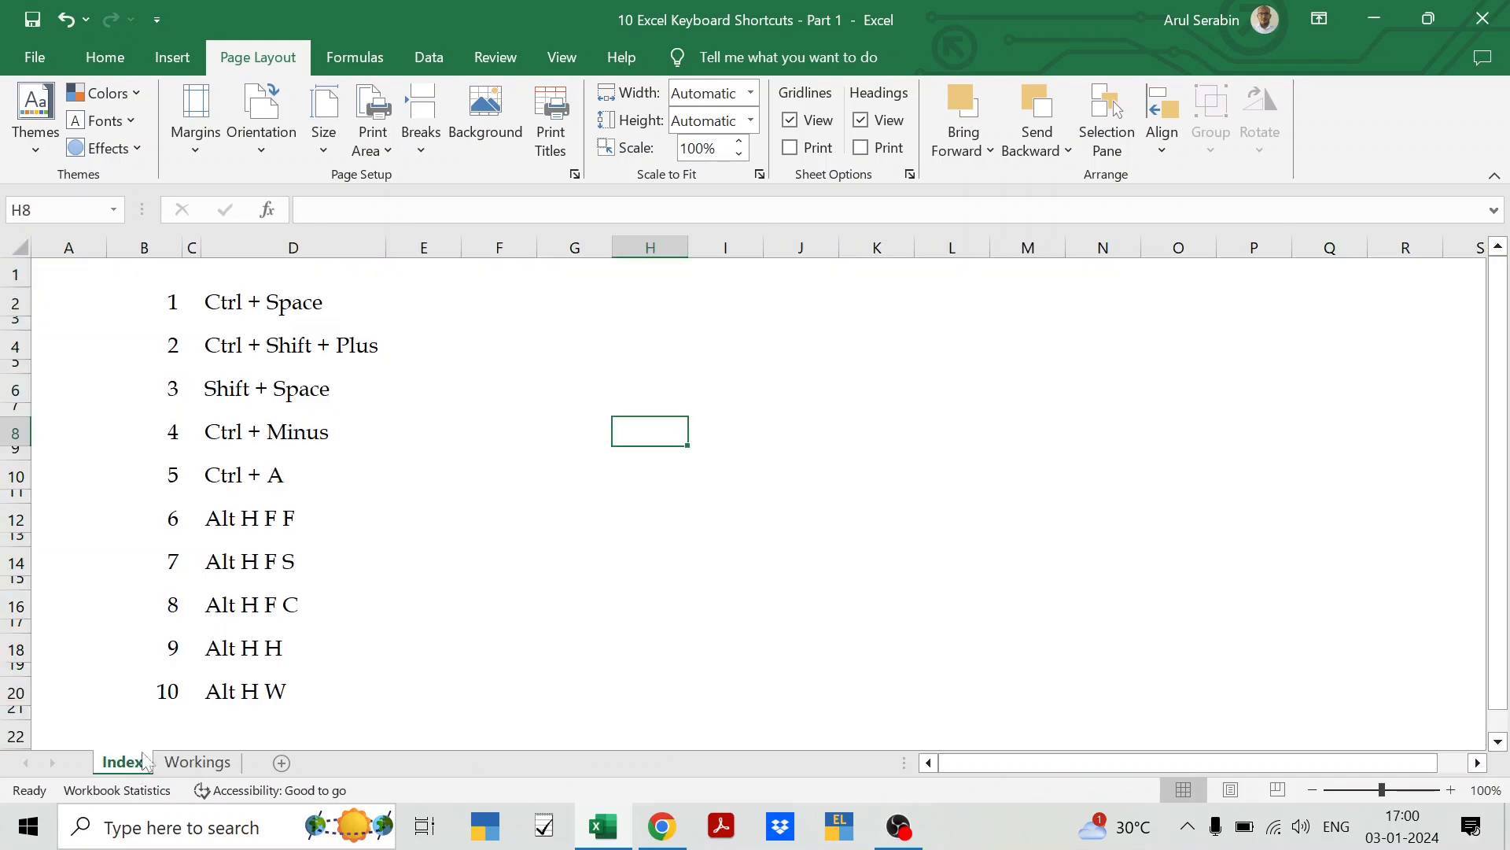
click(247, 520)
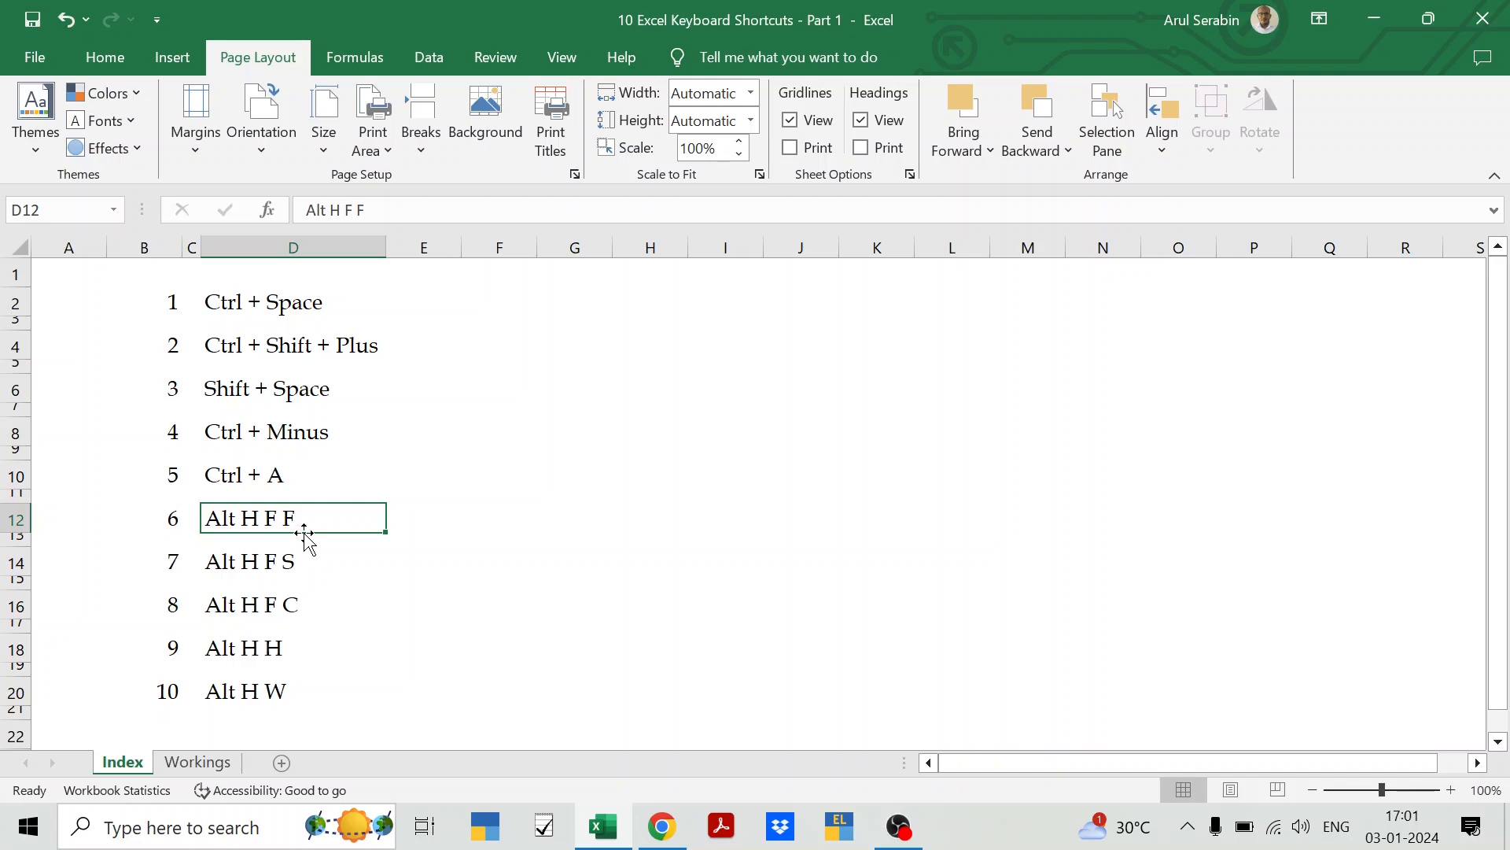
click(198, 761)
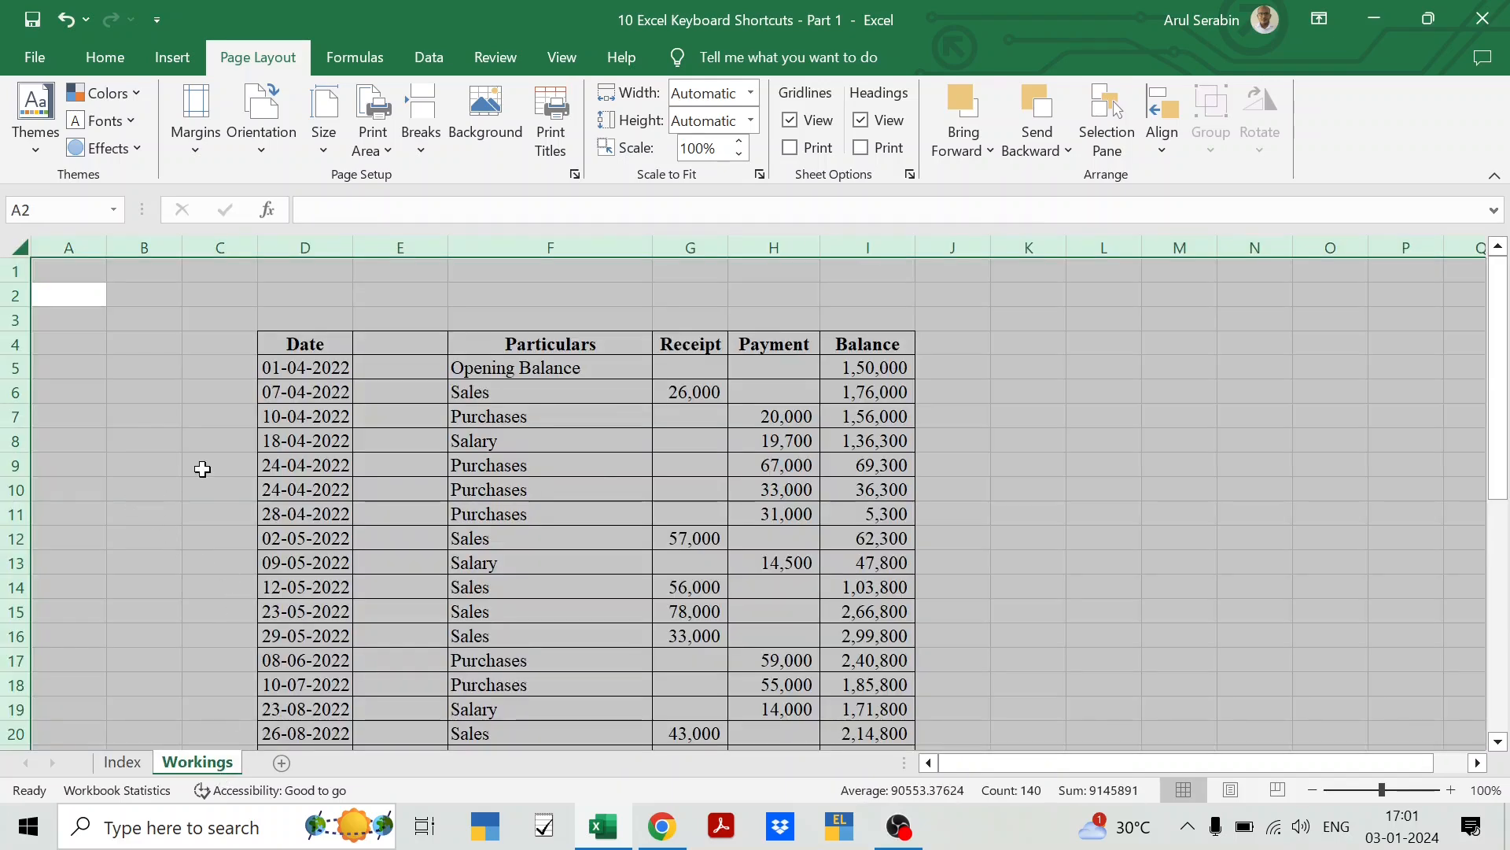
key(alt)
key(h)
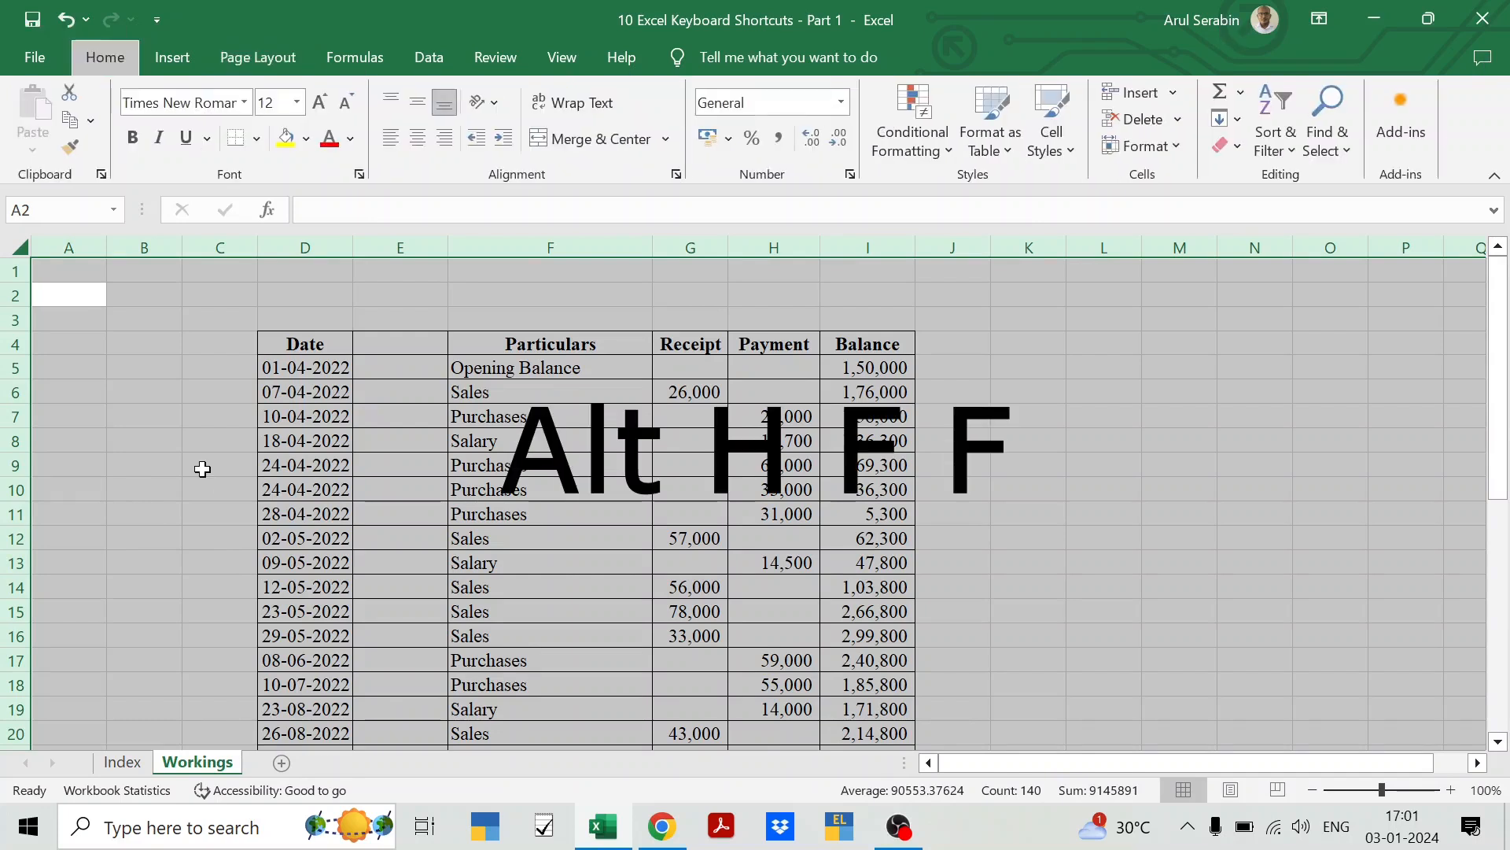
key(f)
key(f)
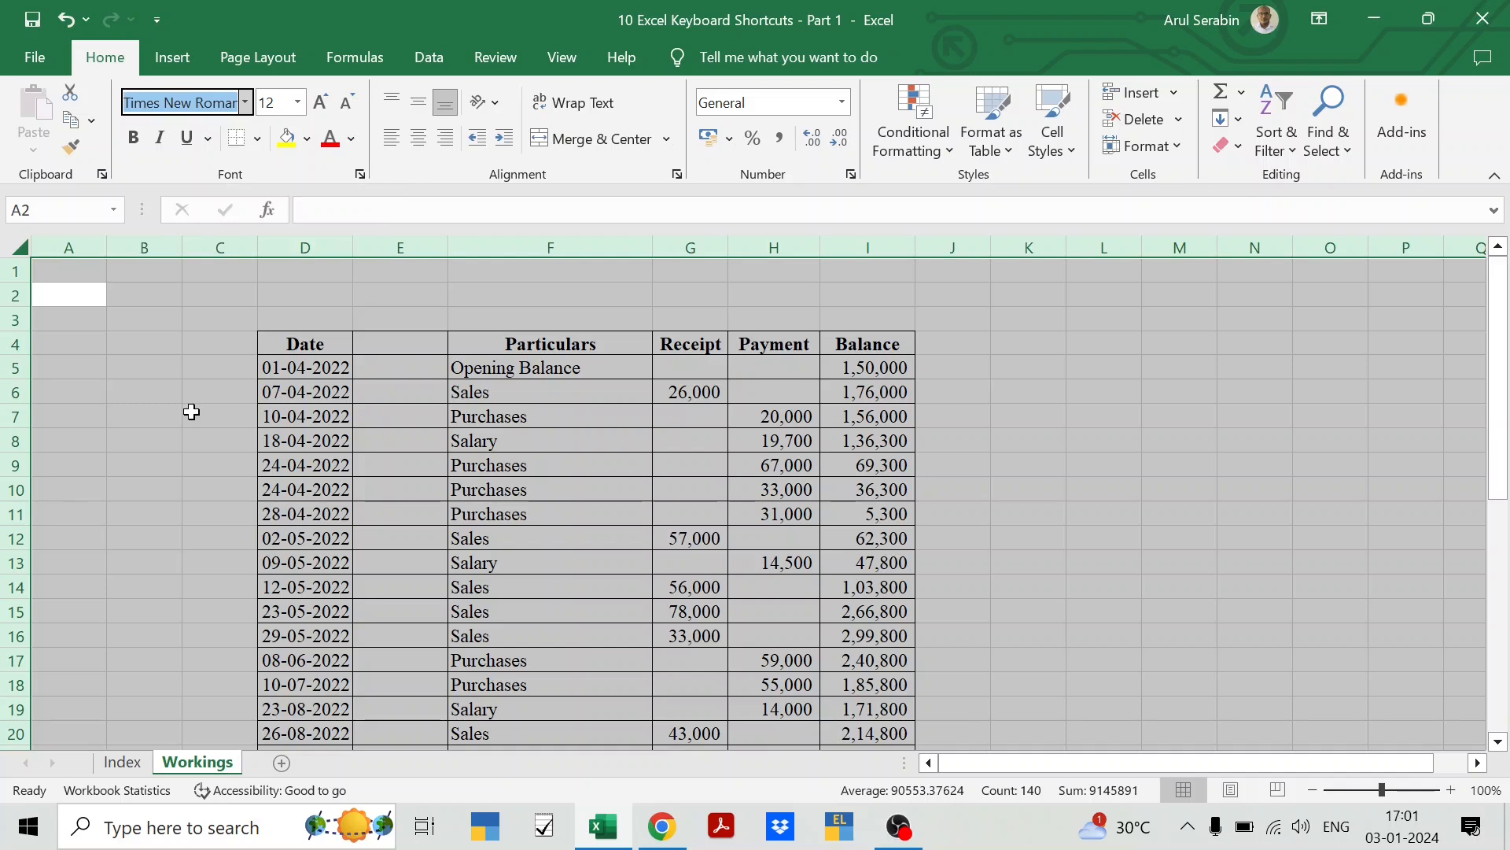
text(Calibri Light)
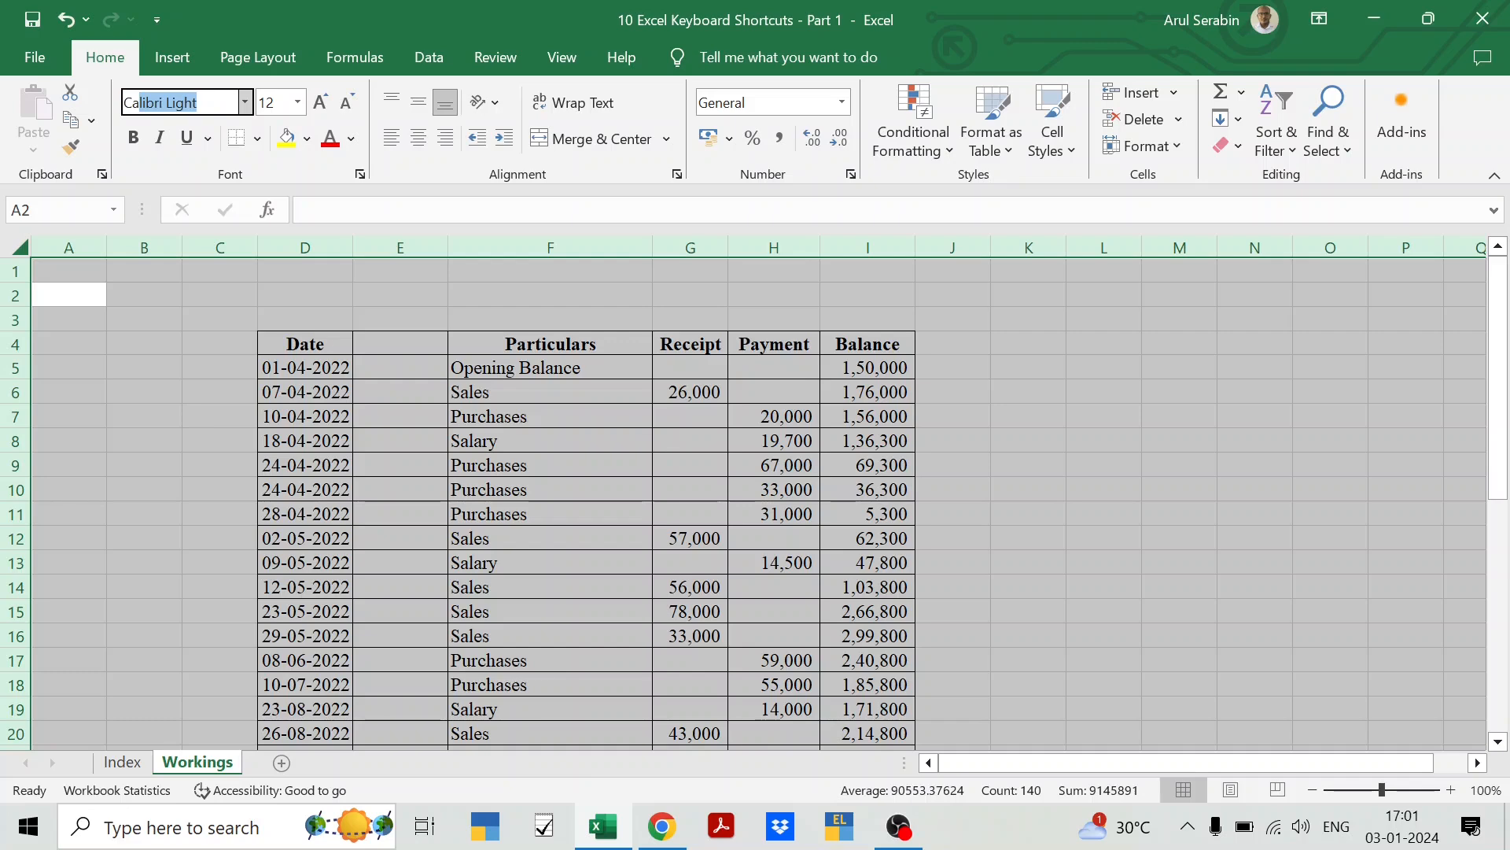
key(Return)
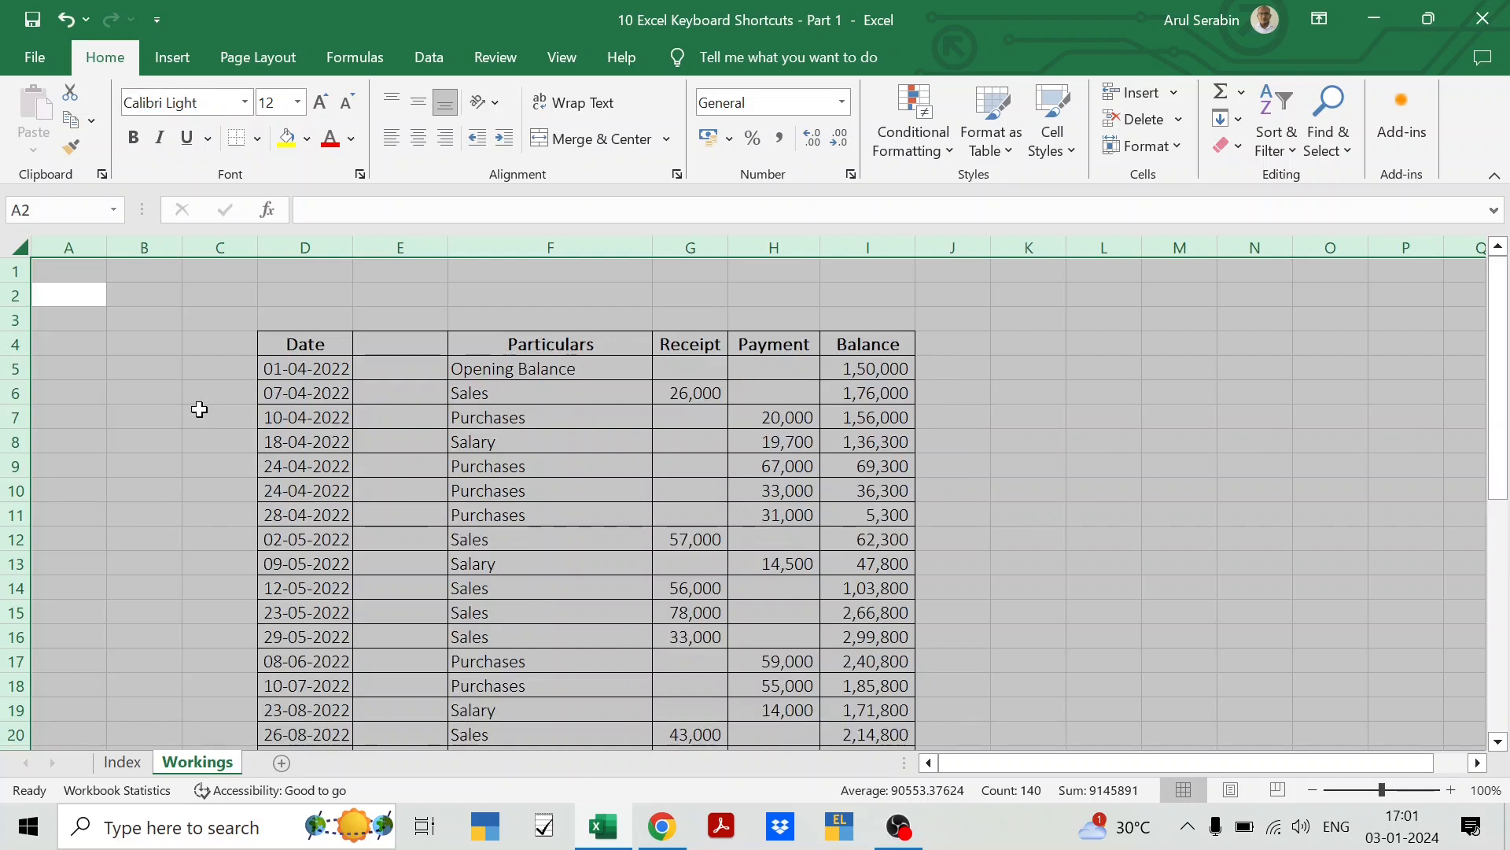
click(264, 394)
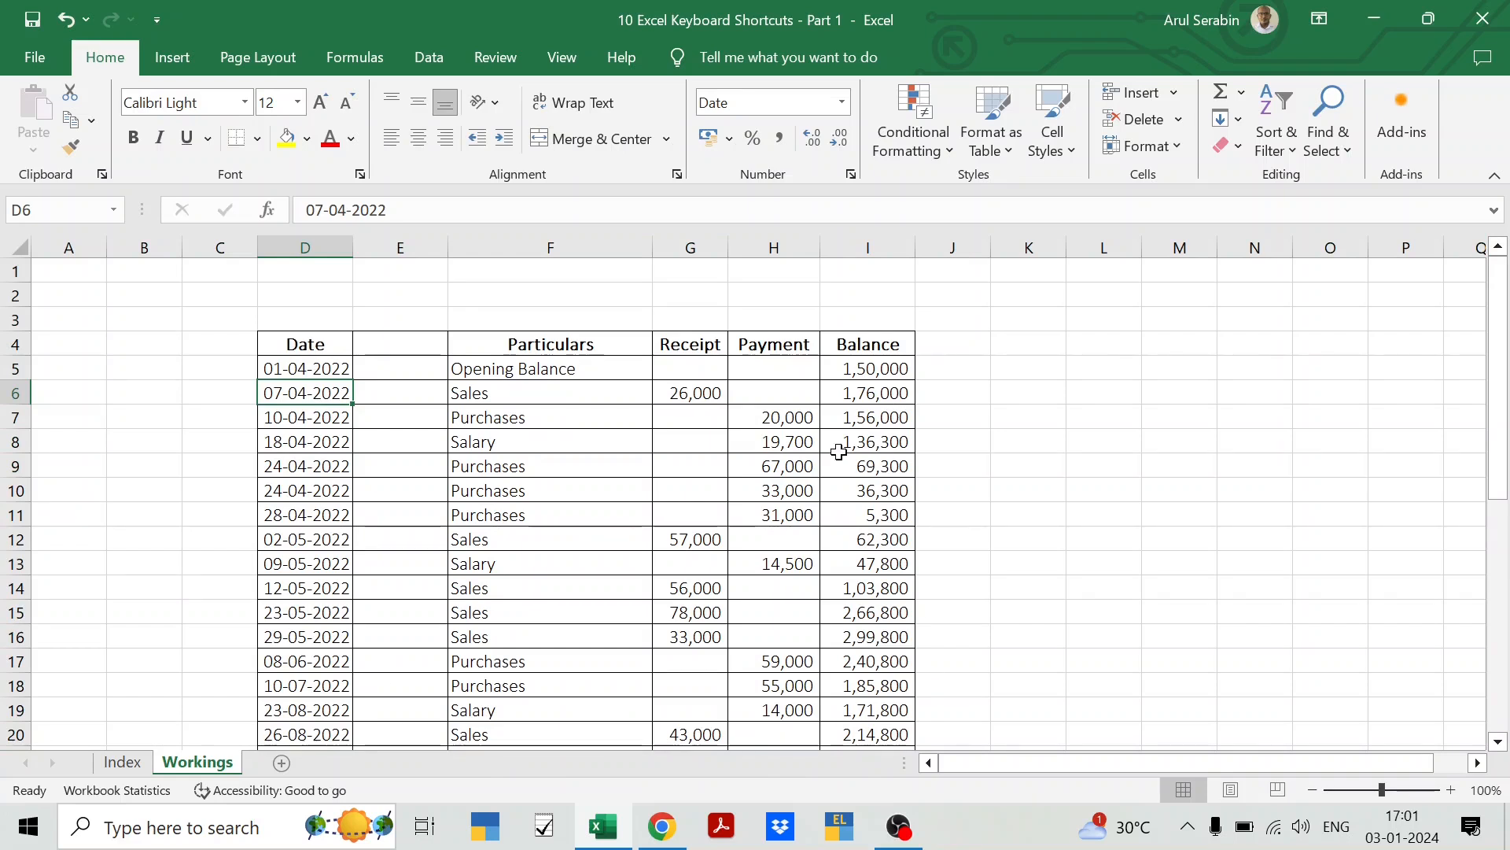
- Select the entire Workings sheet from cell A2 and change its font to Times New Roman
click(55, 298)
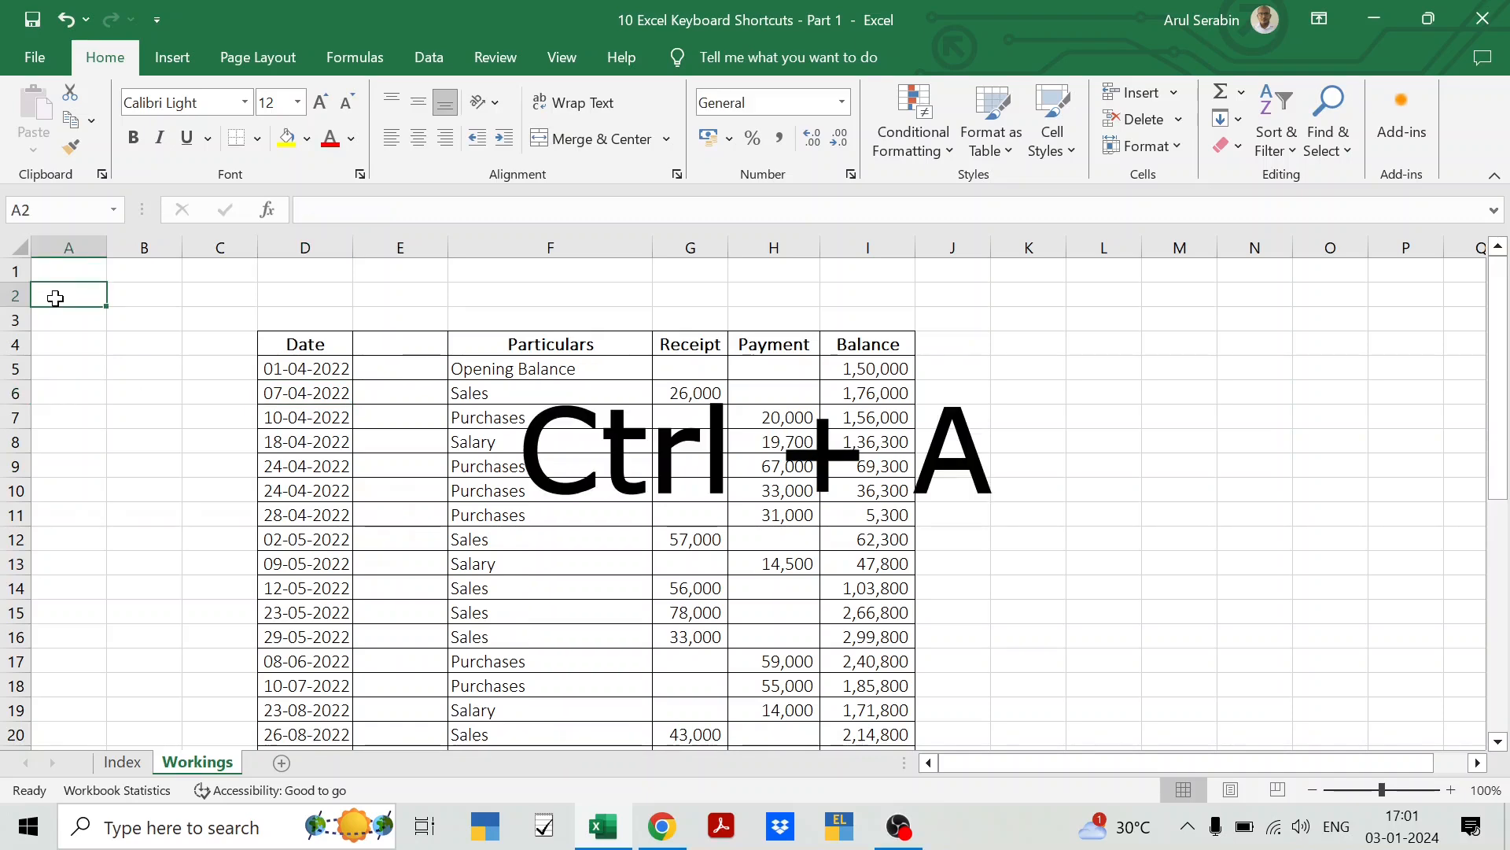
key(ctrl+a)
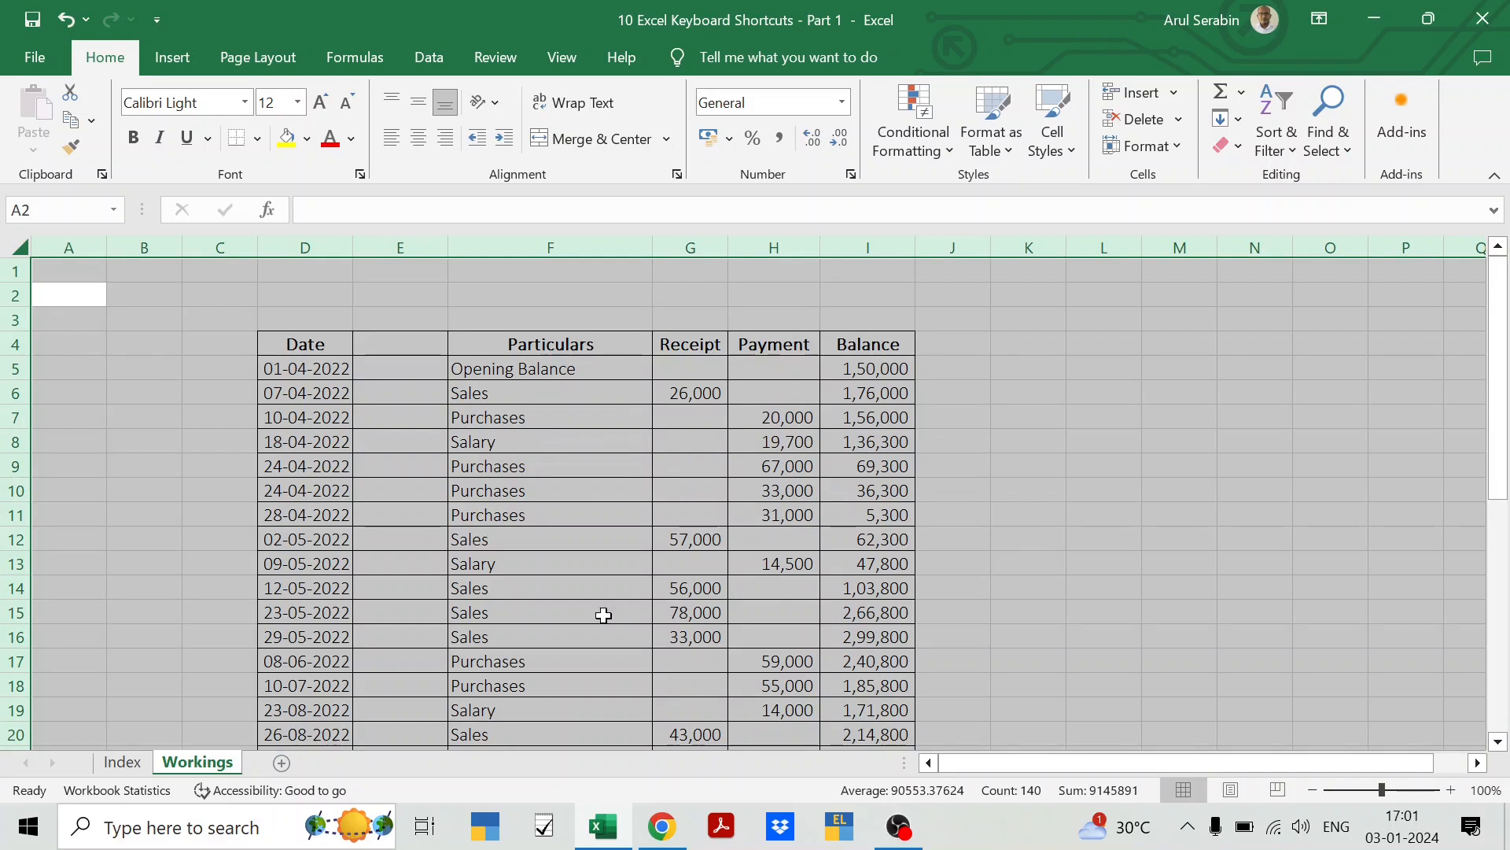
key(alt)
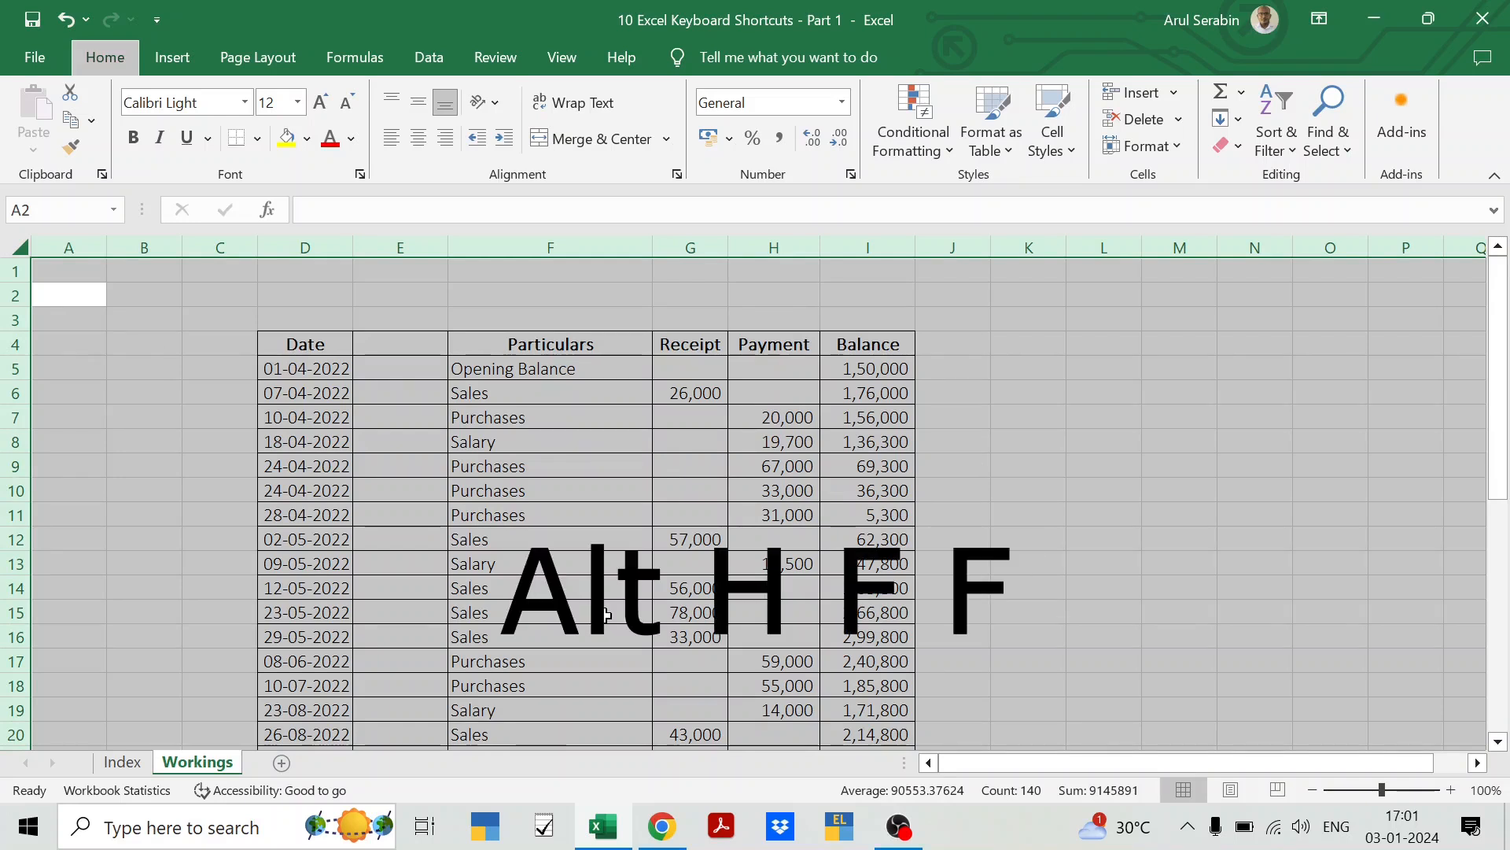
key(h)
key(f)
key(f)
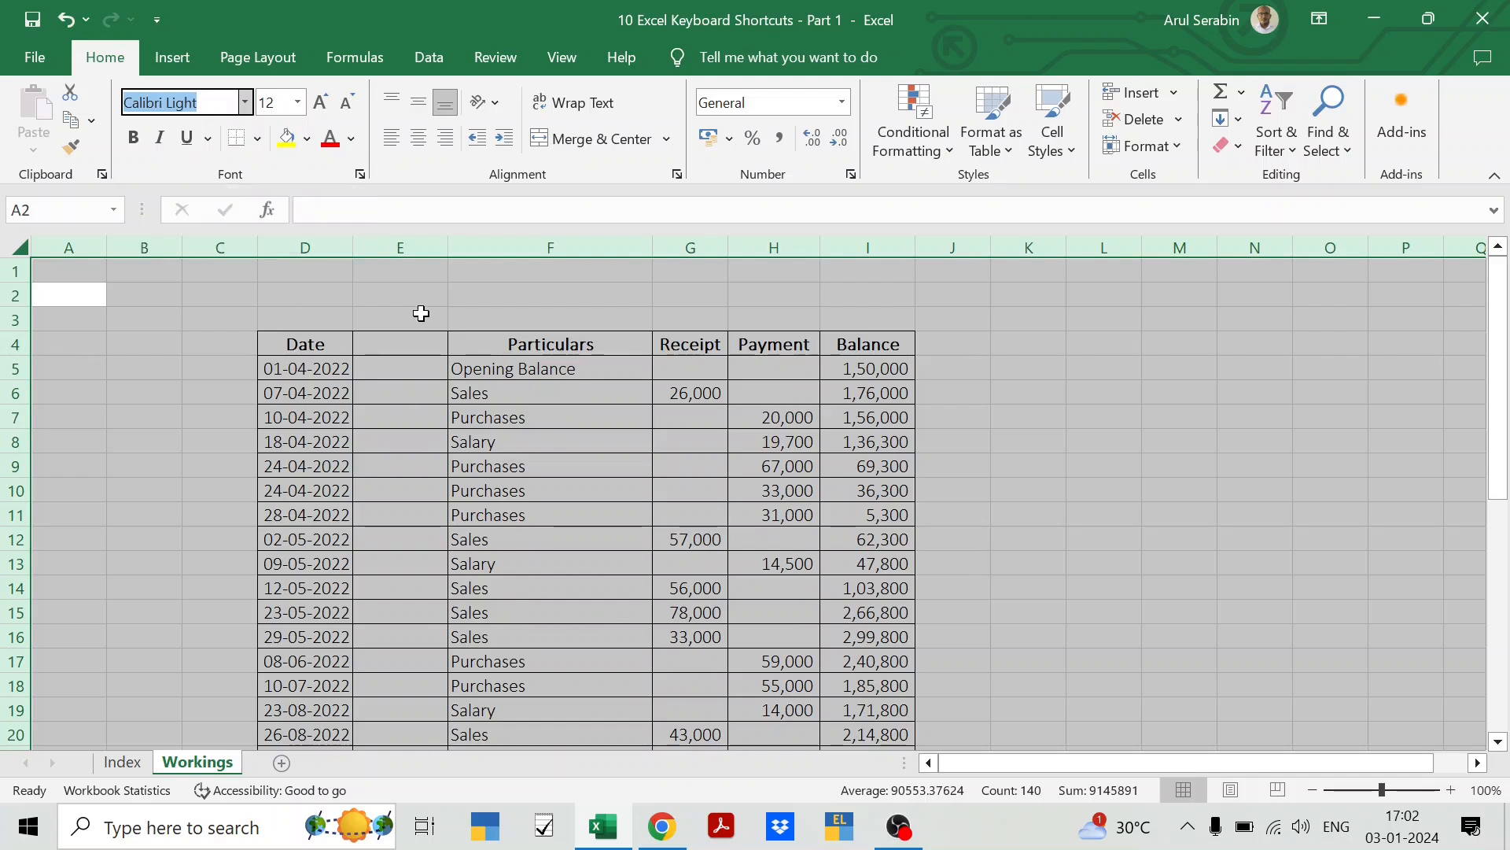
text(Times New Romar)
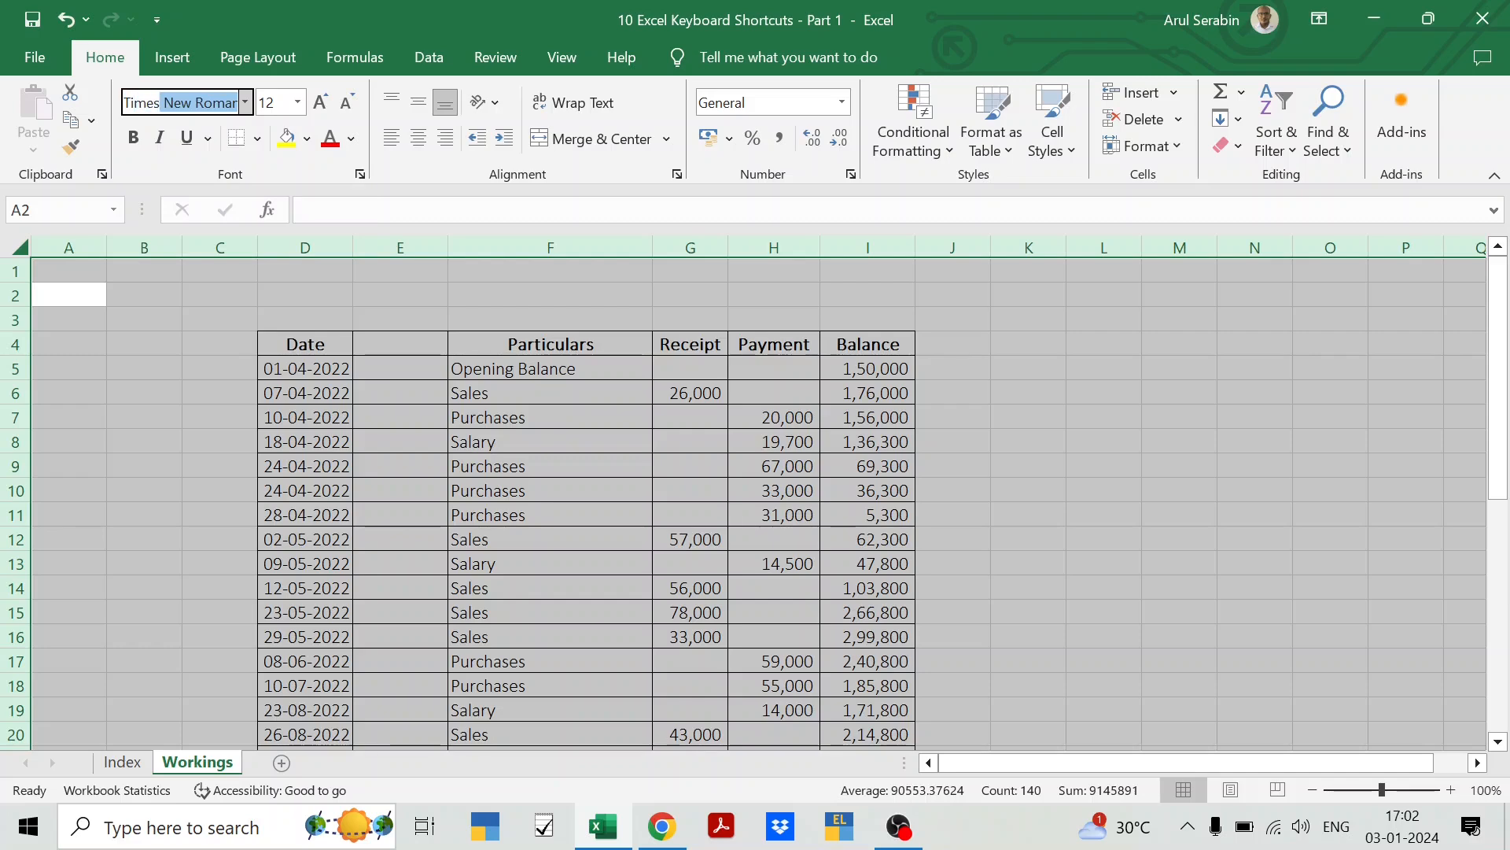
key(Return)
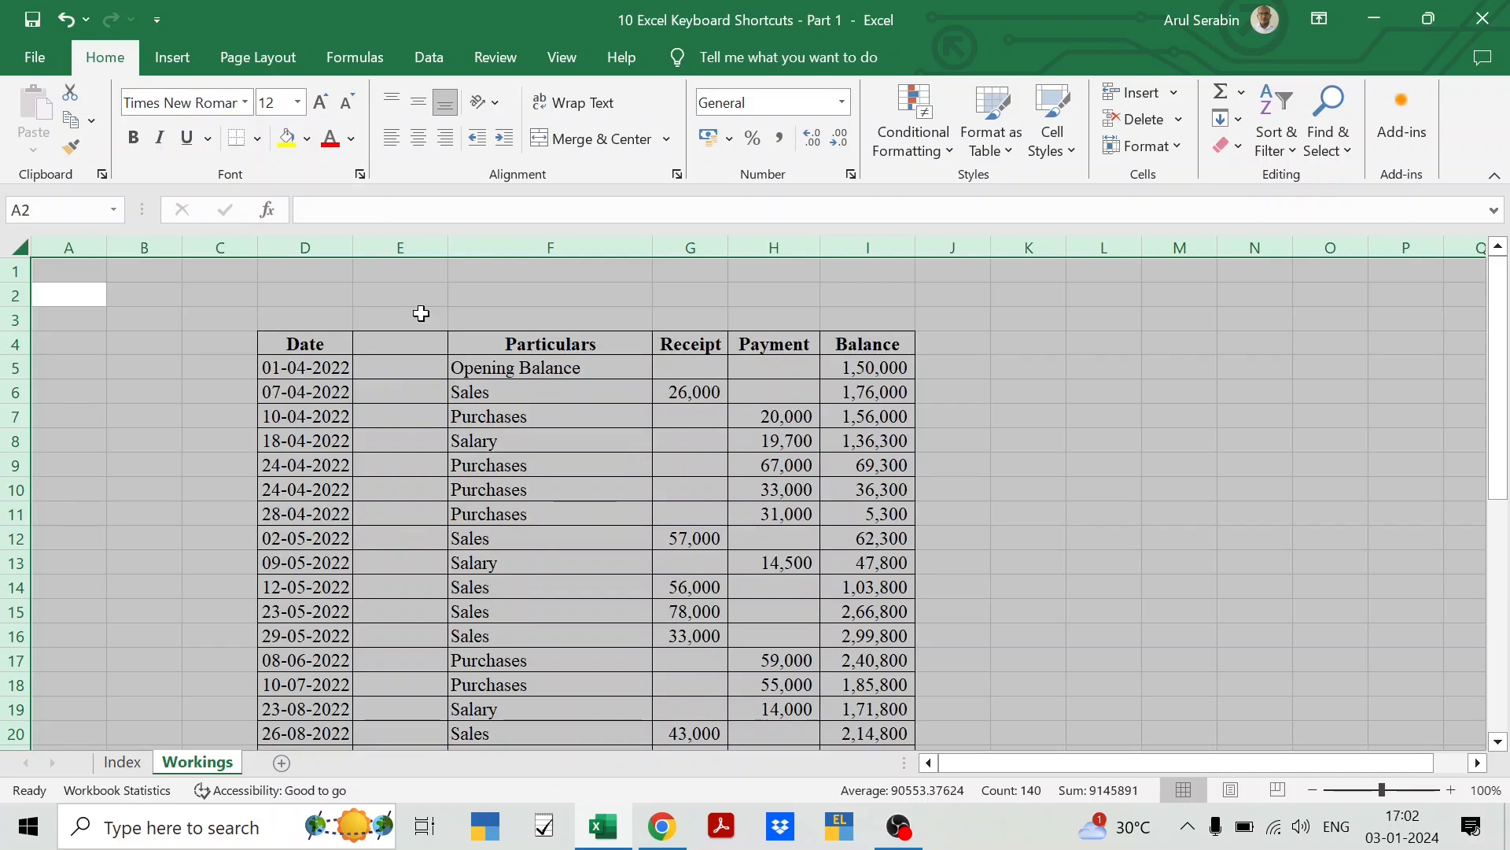
click(440, 438)
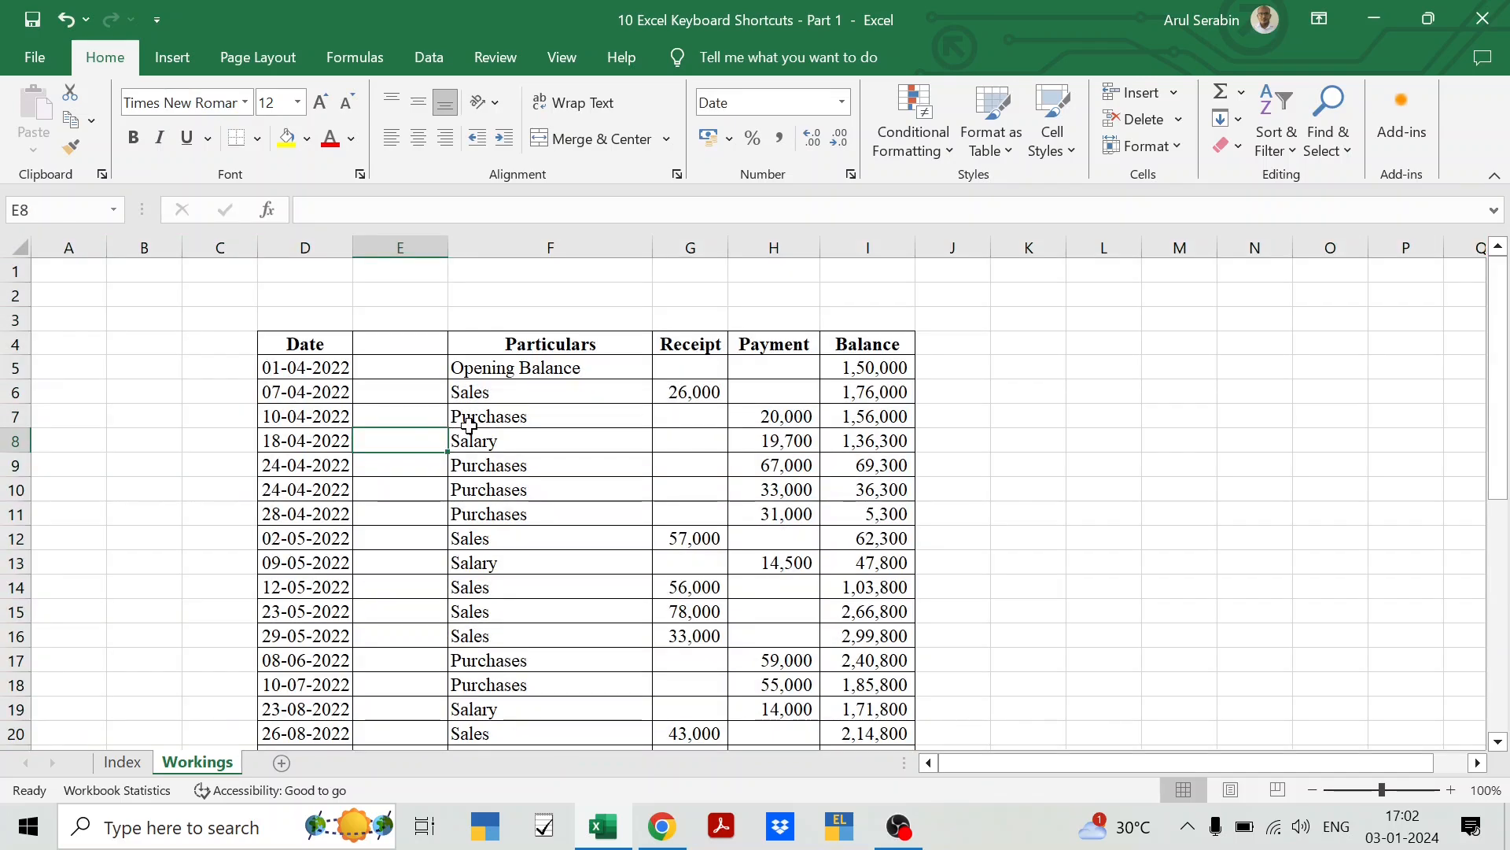
- Go over the Alt H F S entry on the Index sheet and set the font size of all Workings cells to 13
click(123, 763)
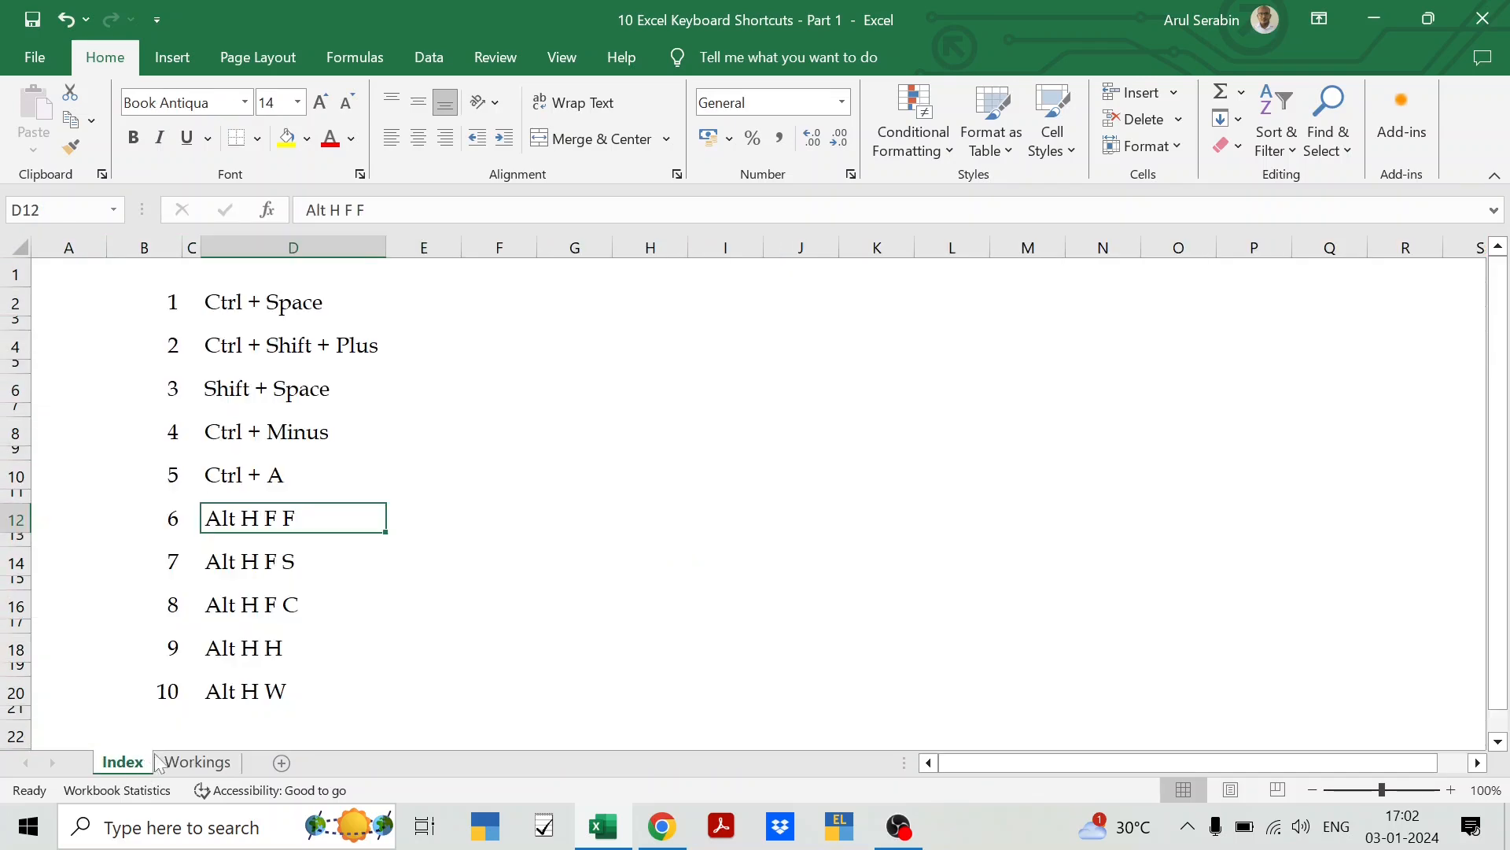
click(286, 562)
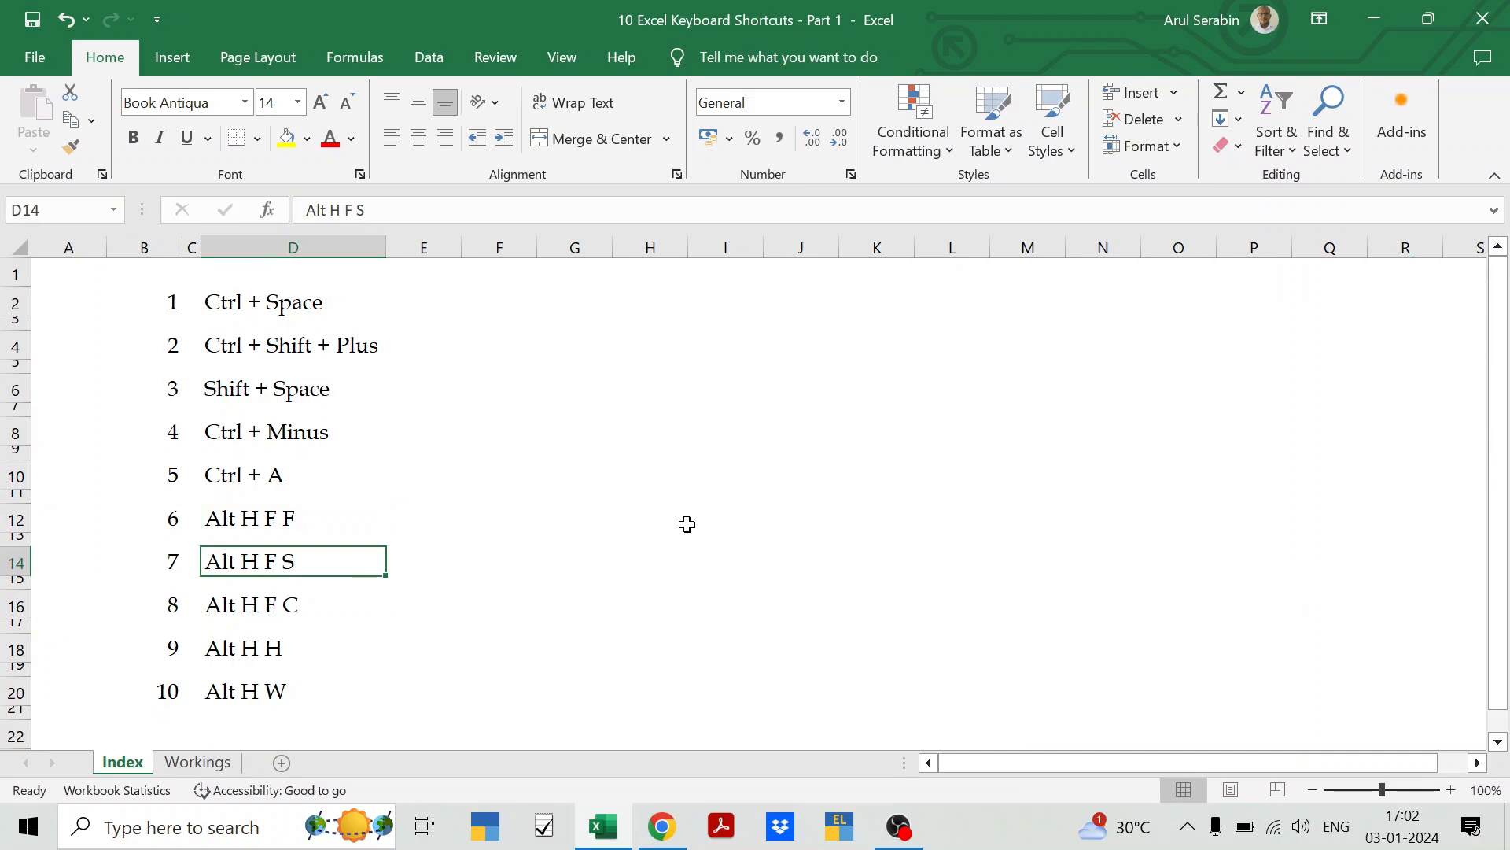
click(215, 768)
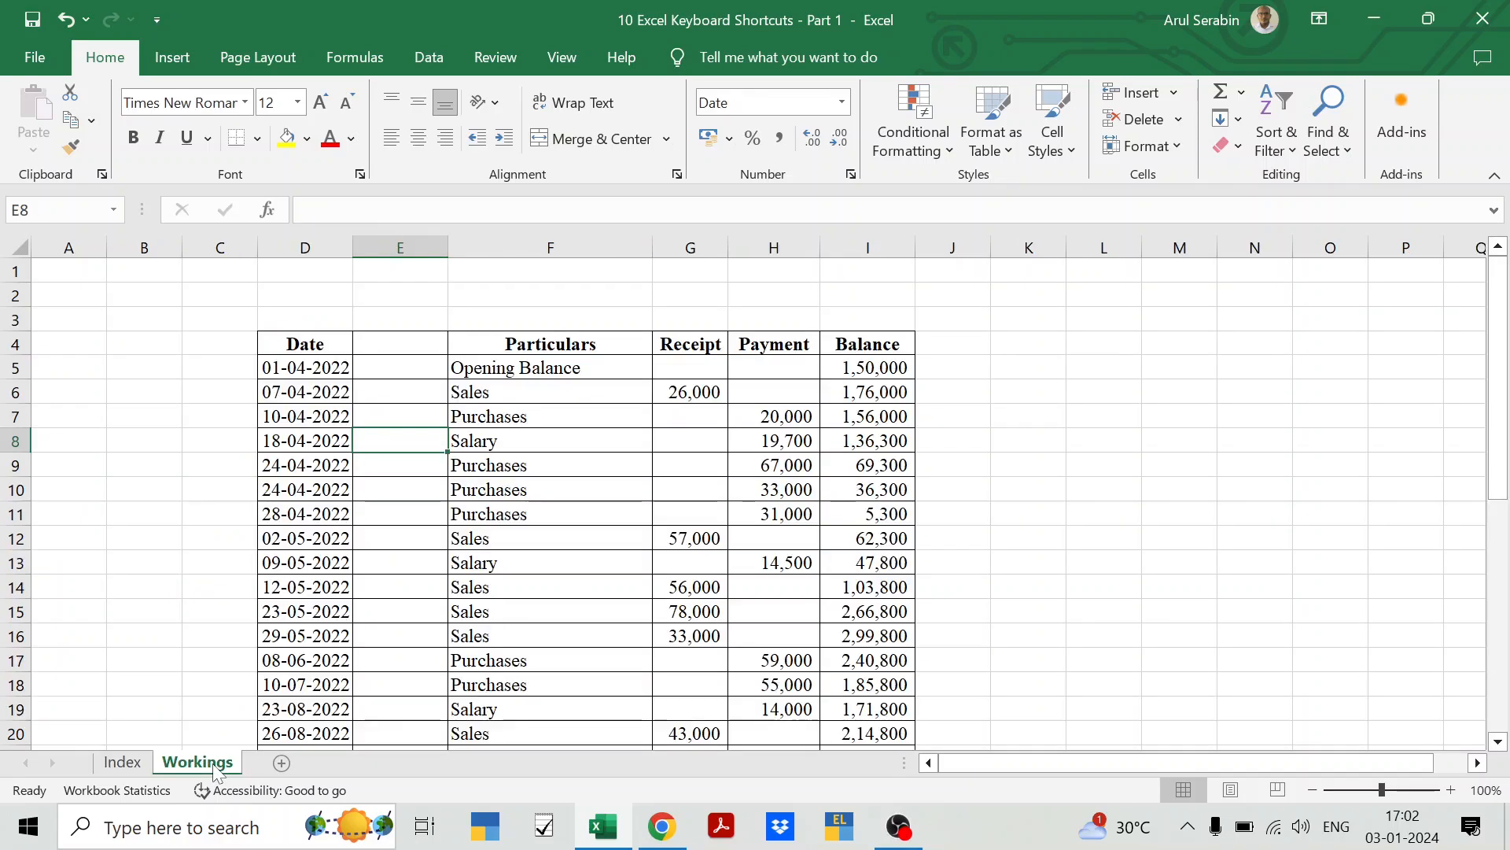
click(130, 482)
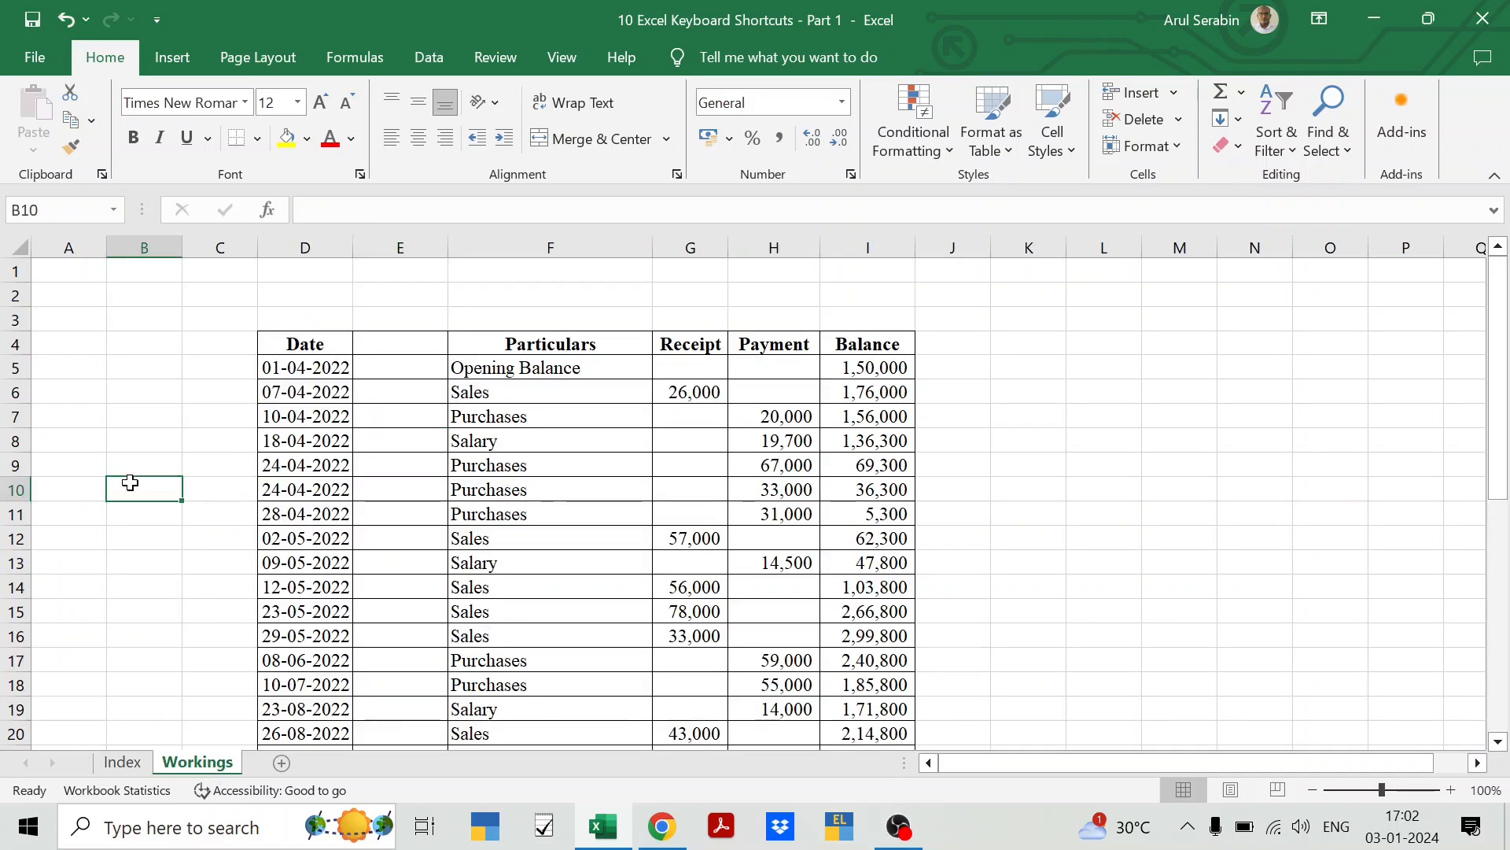
key(ctrl+a)
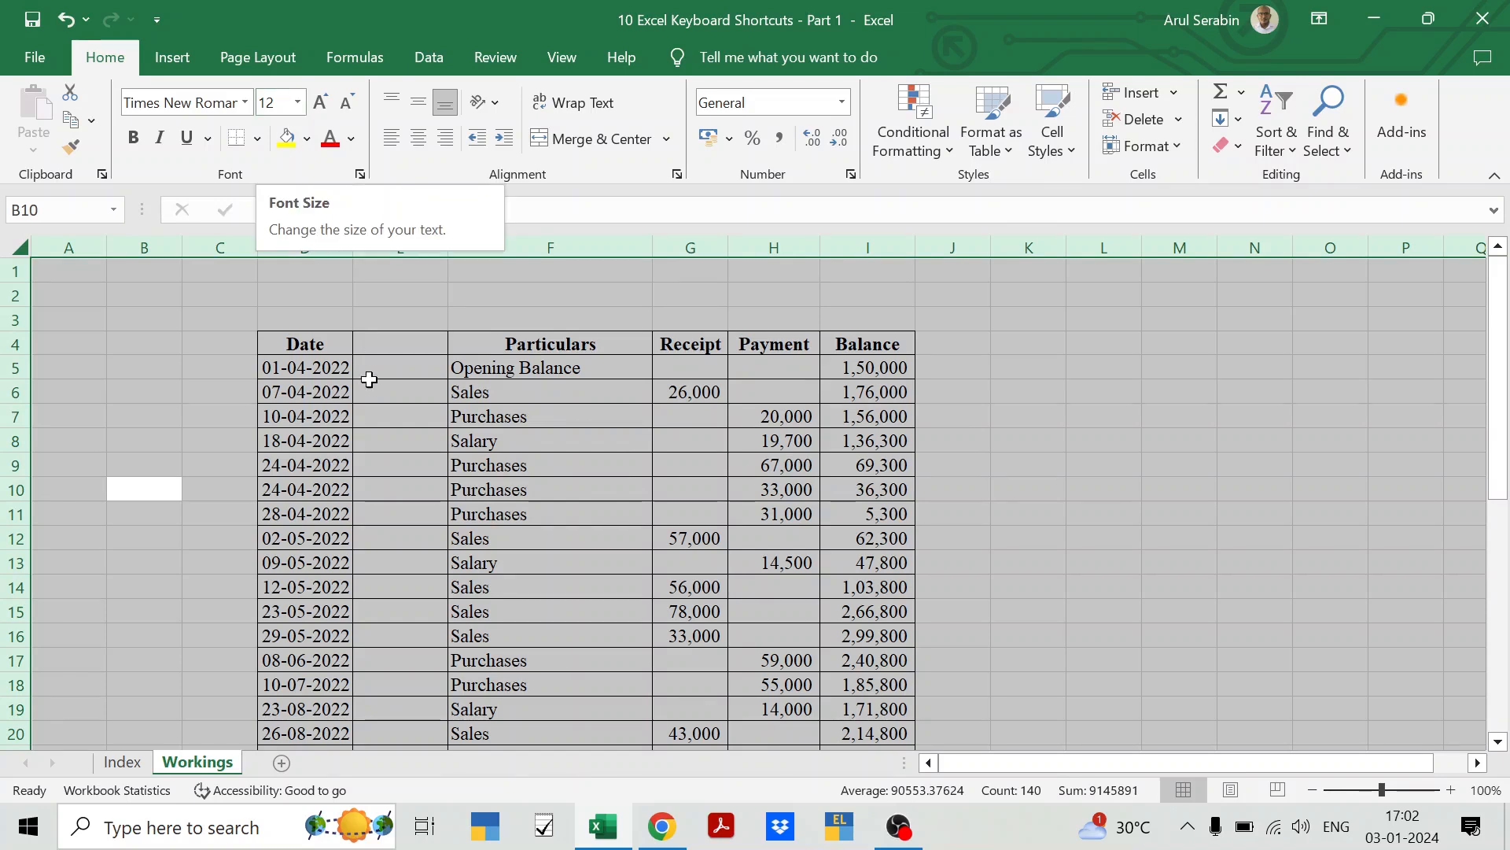
key(alt)
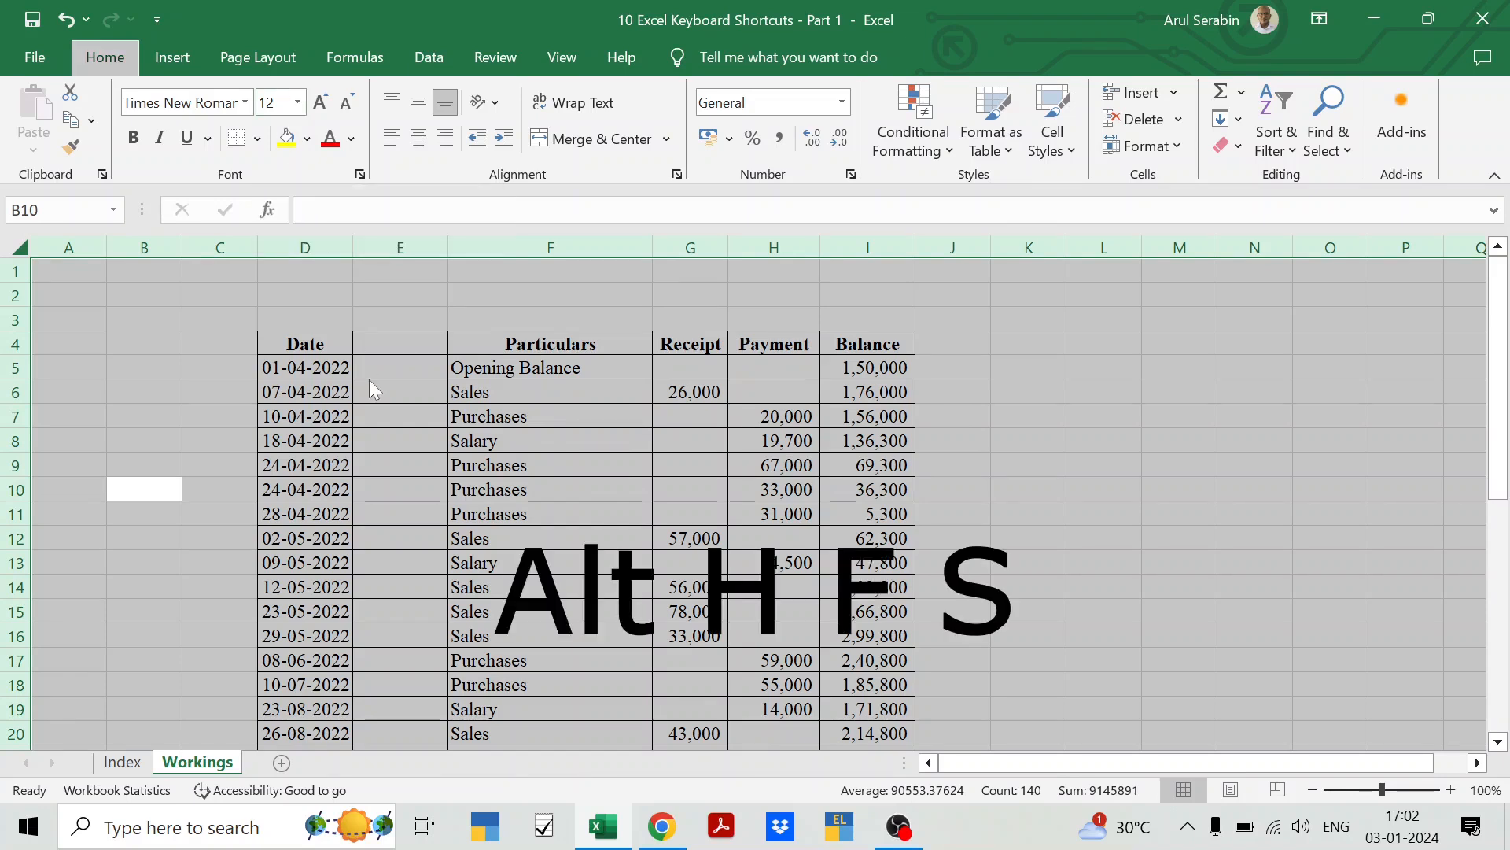
key(h)
key(f)
key(s)
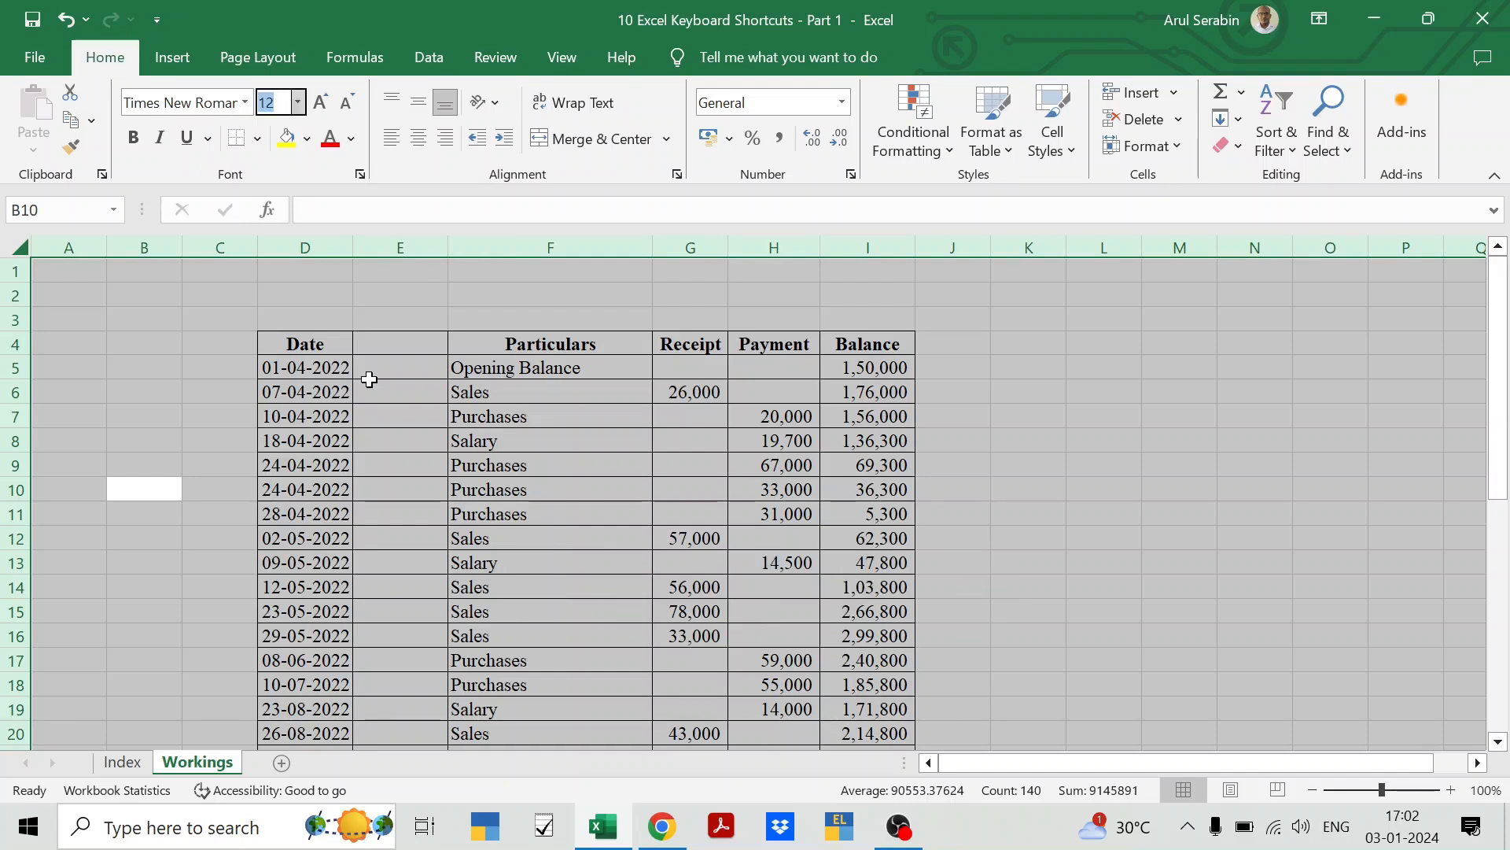
text(13)
key(Return)
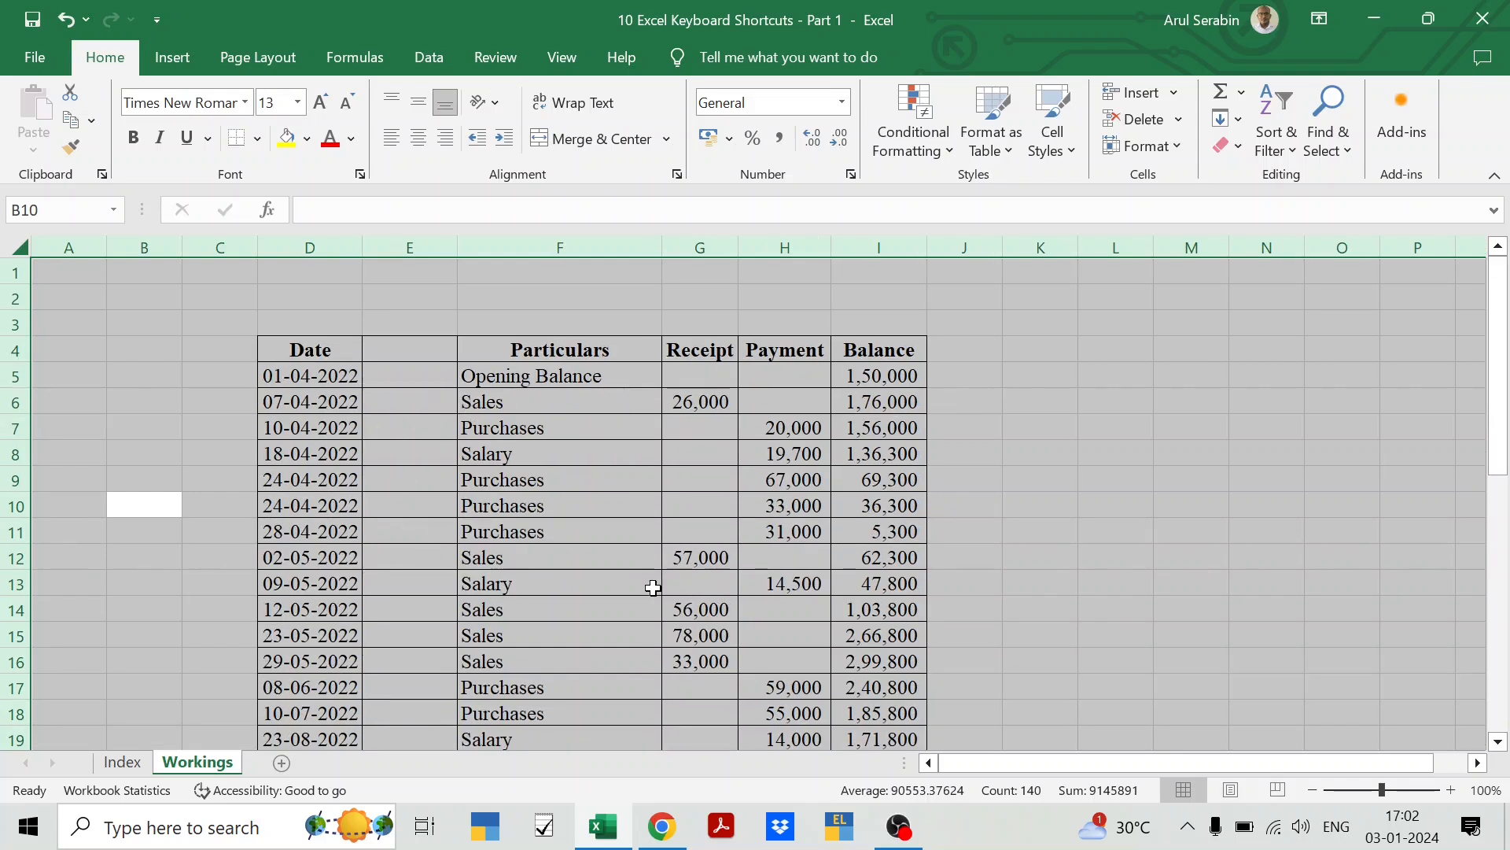
- Go over the Alt H F C entry on the Index sheet and return to the Workings sheet
click(126, 763)
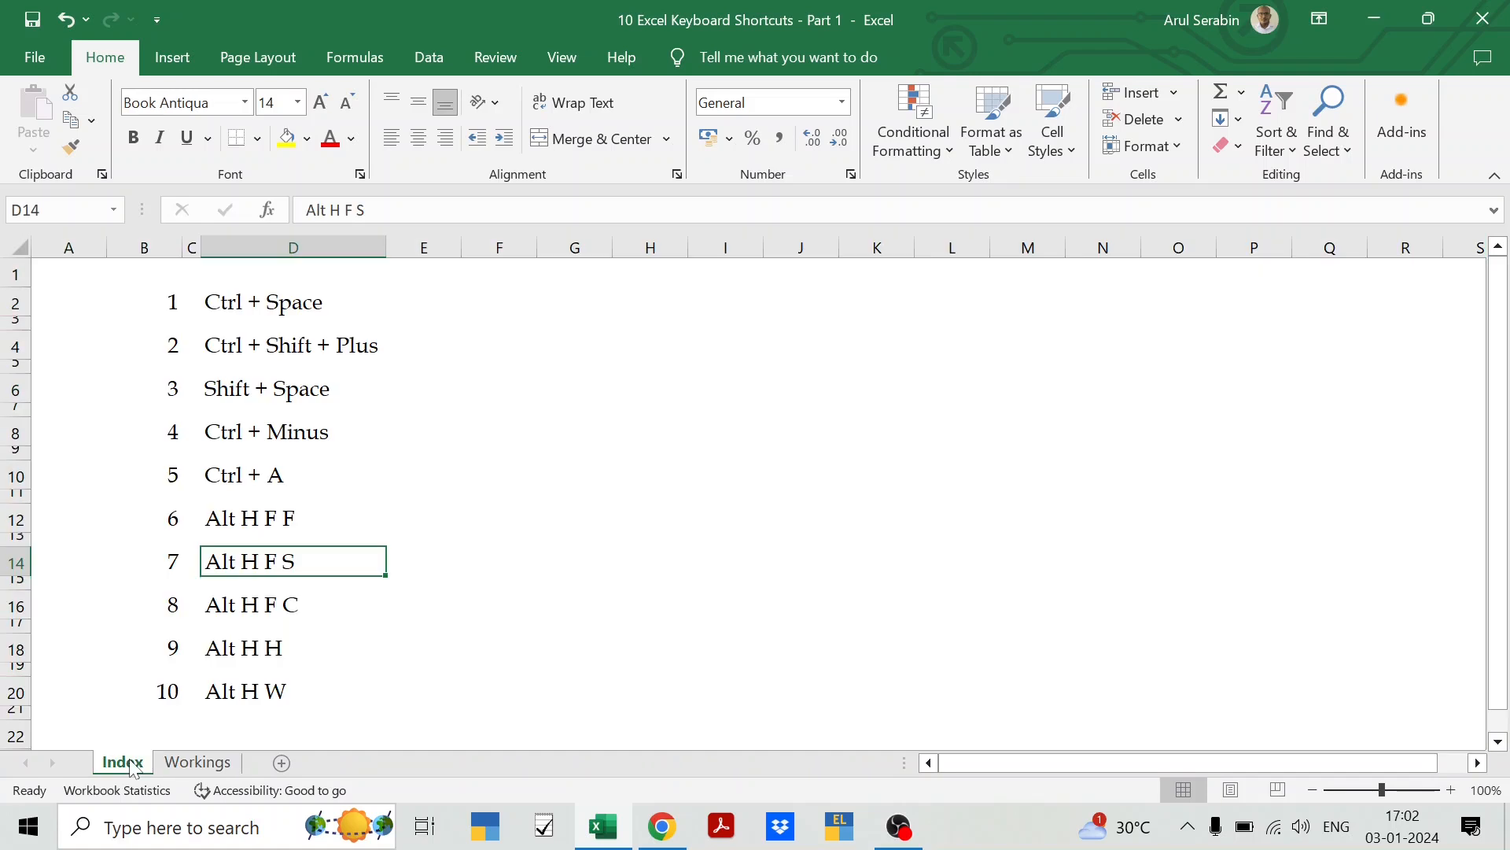
click(284, 611)
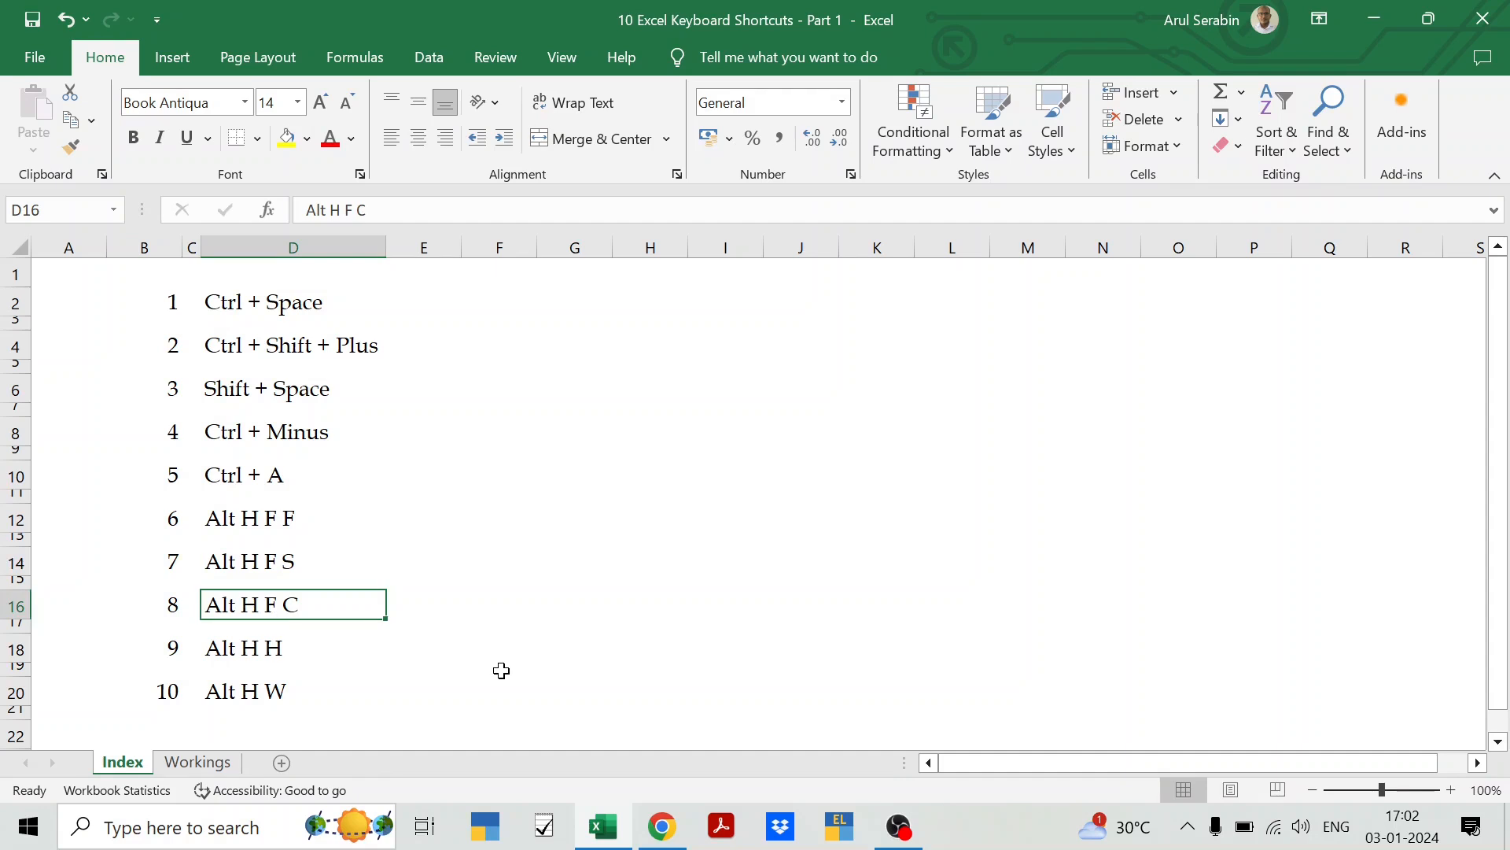
click(223, 763)
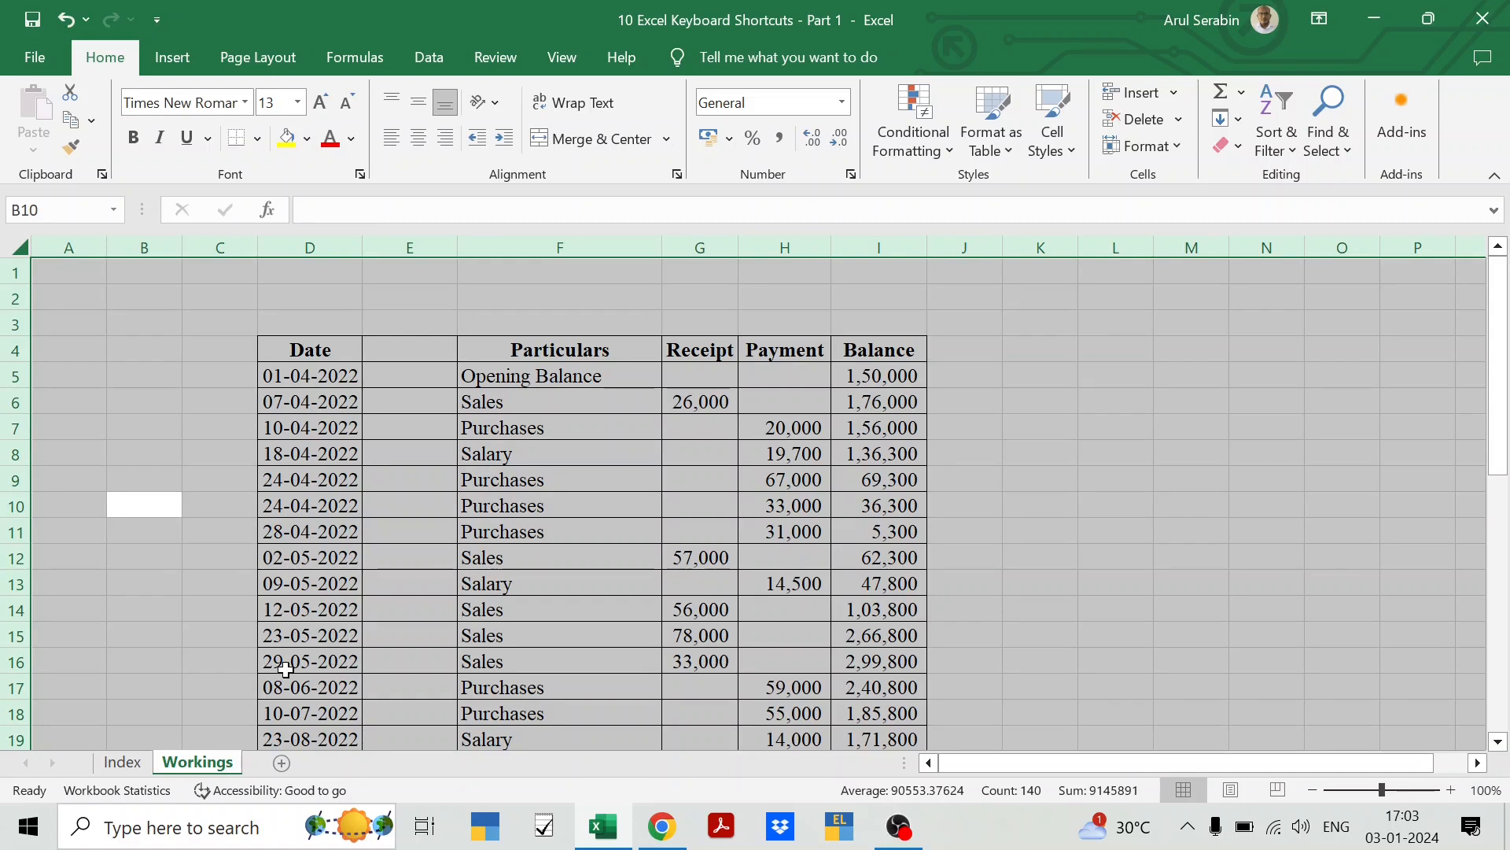
- Change the font colour of the whole Date column on the Workings sheet to standard red
click(310, 447)
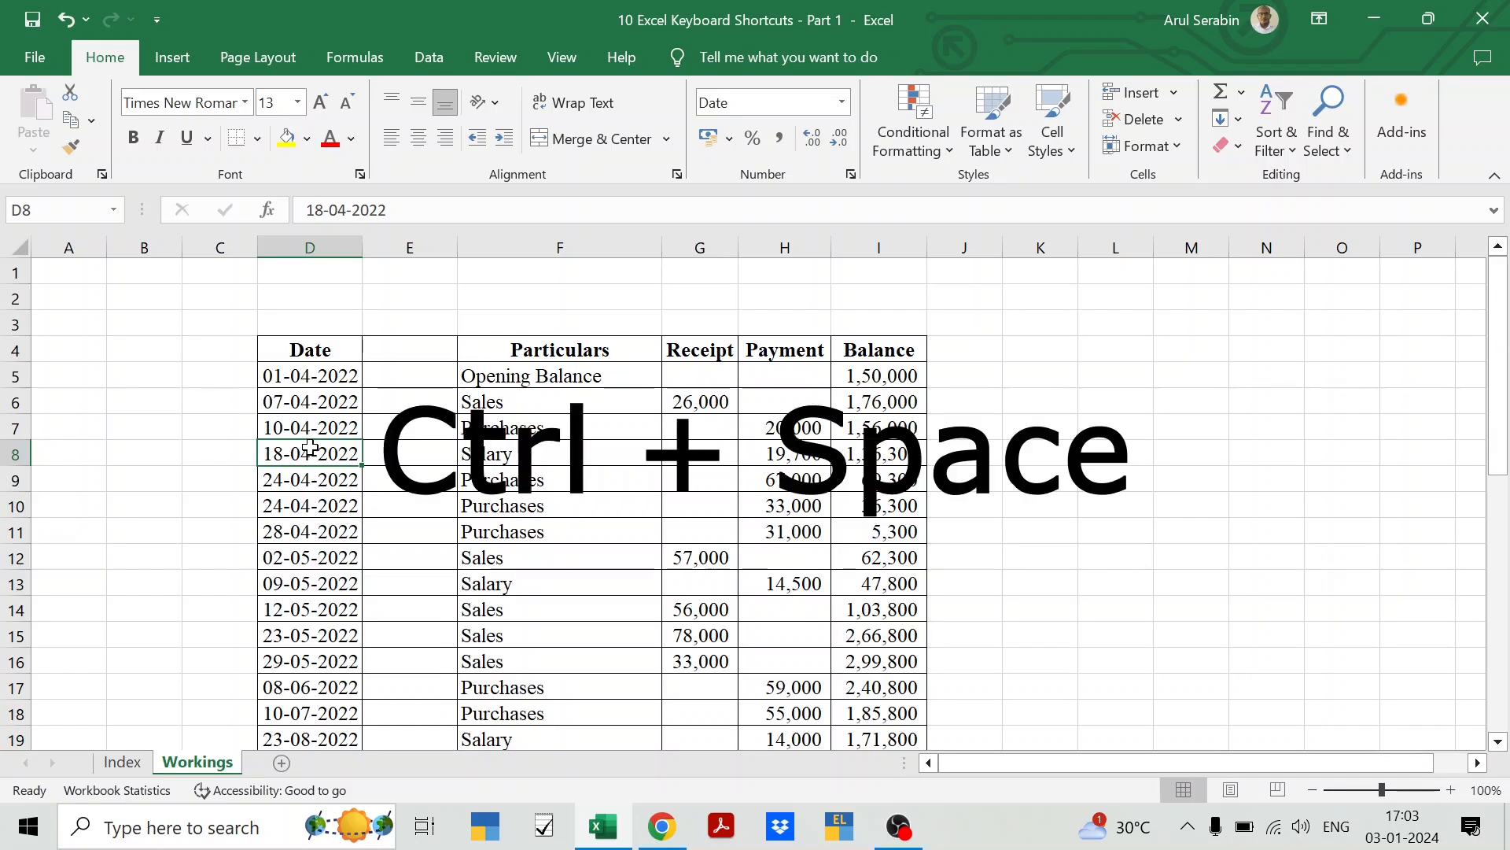
key(ctrl+space)
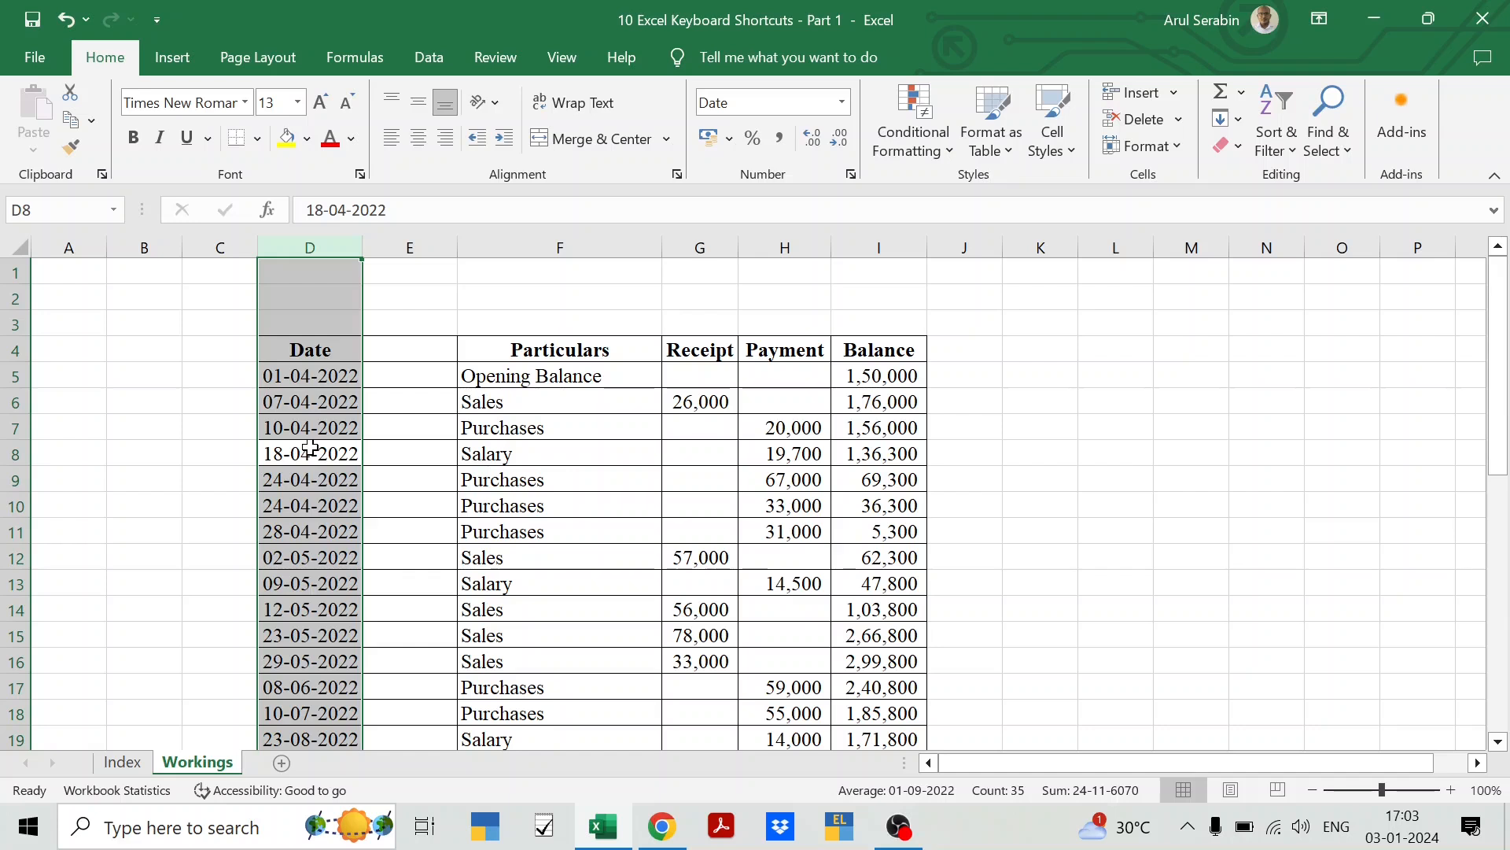
key(alt+h)
key(f)
key(c)
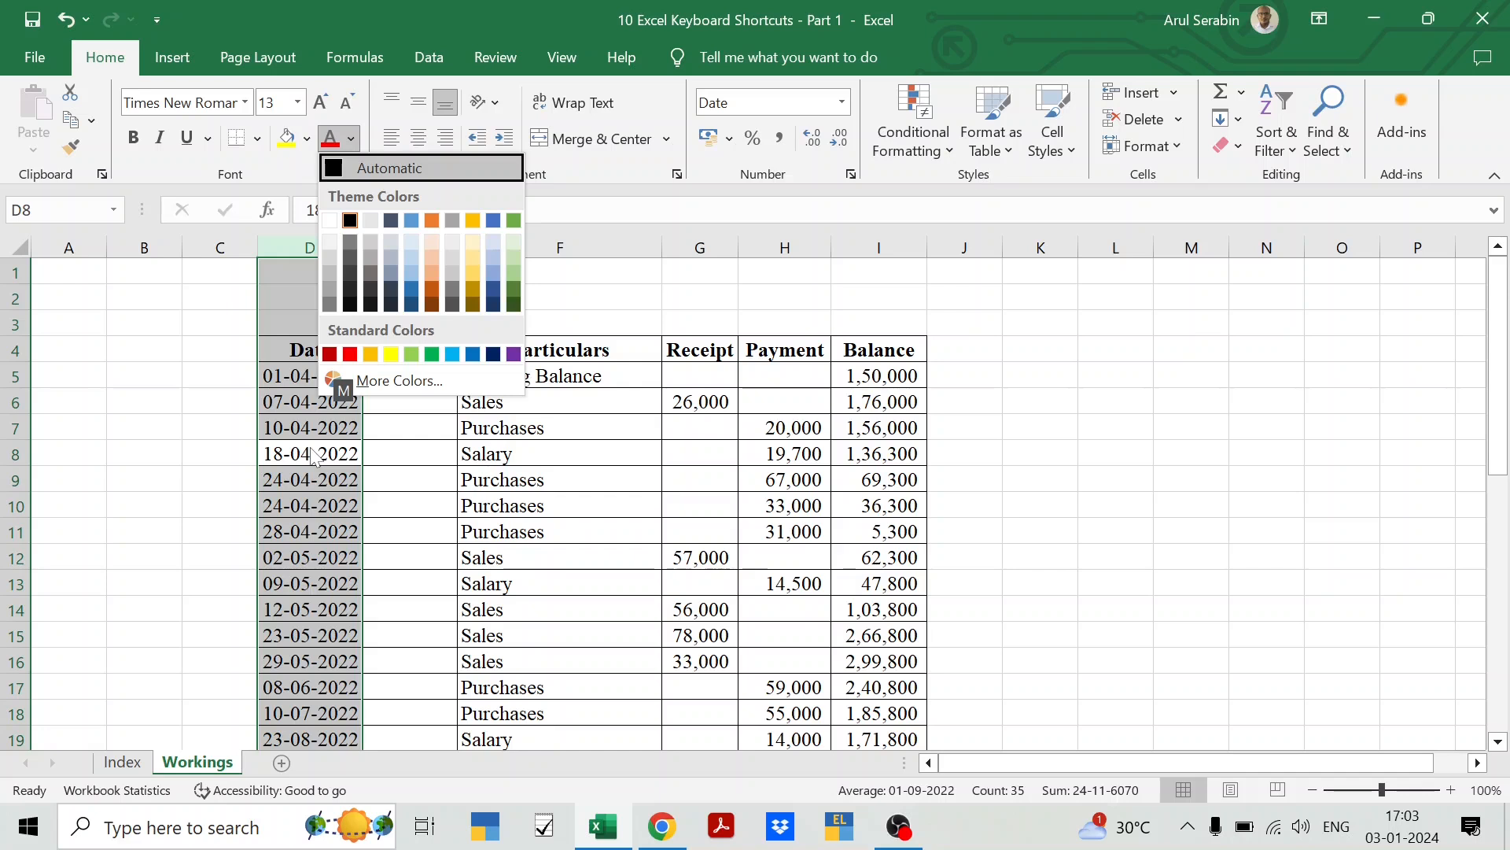
key(Down)
key(Down)
key(Down)
key(Down)
key(Down)
key(Down)
key(Down)
key(Right)
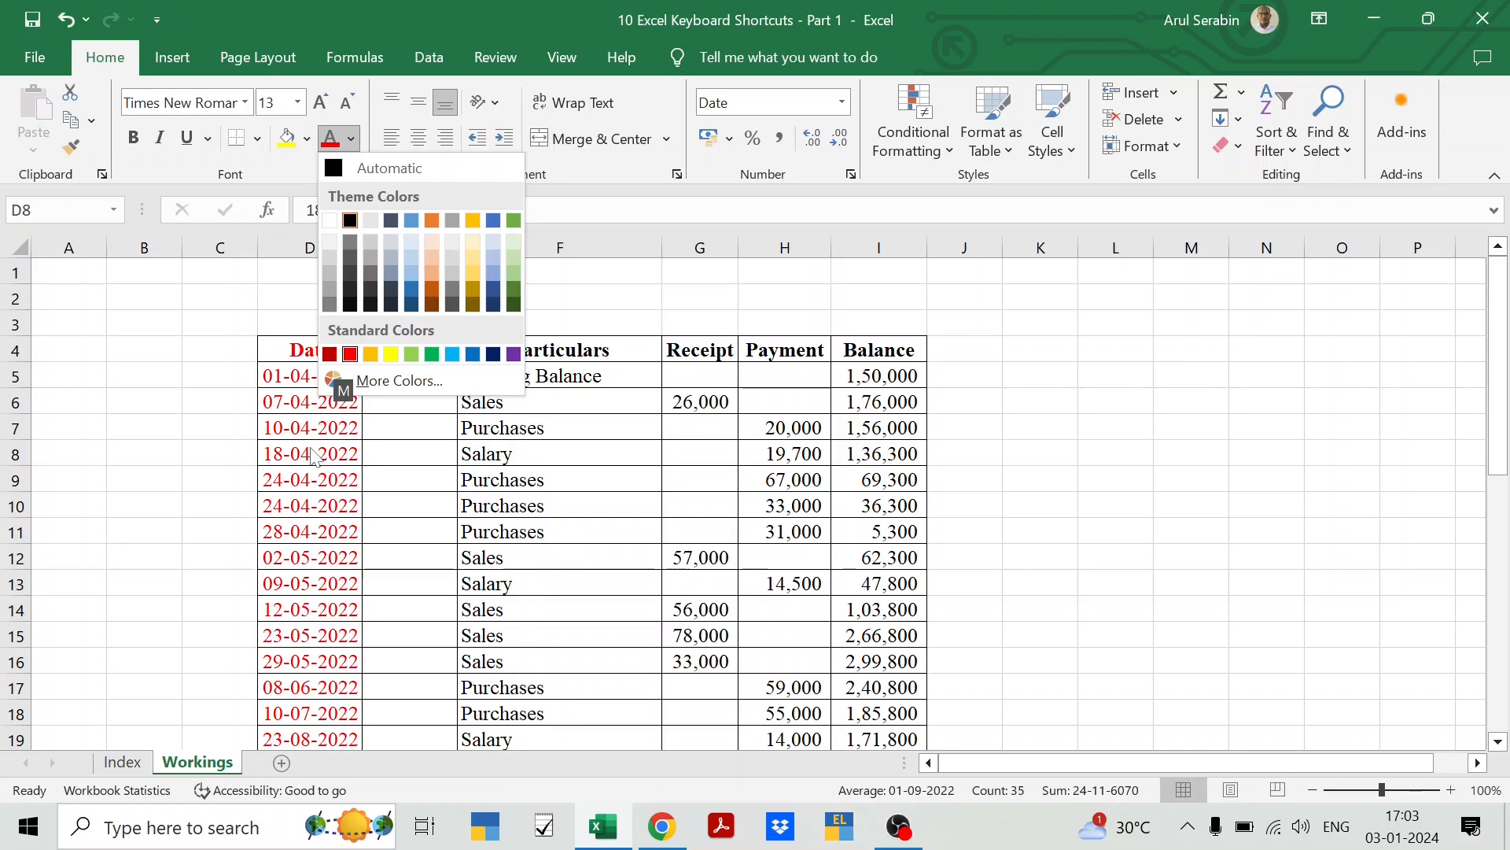
key(Return)
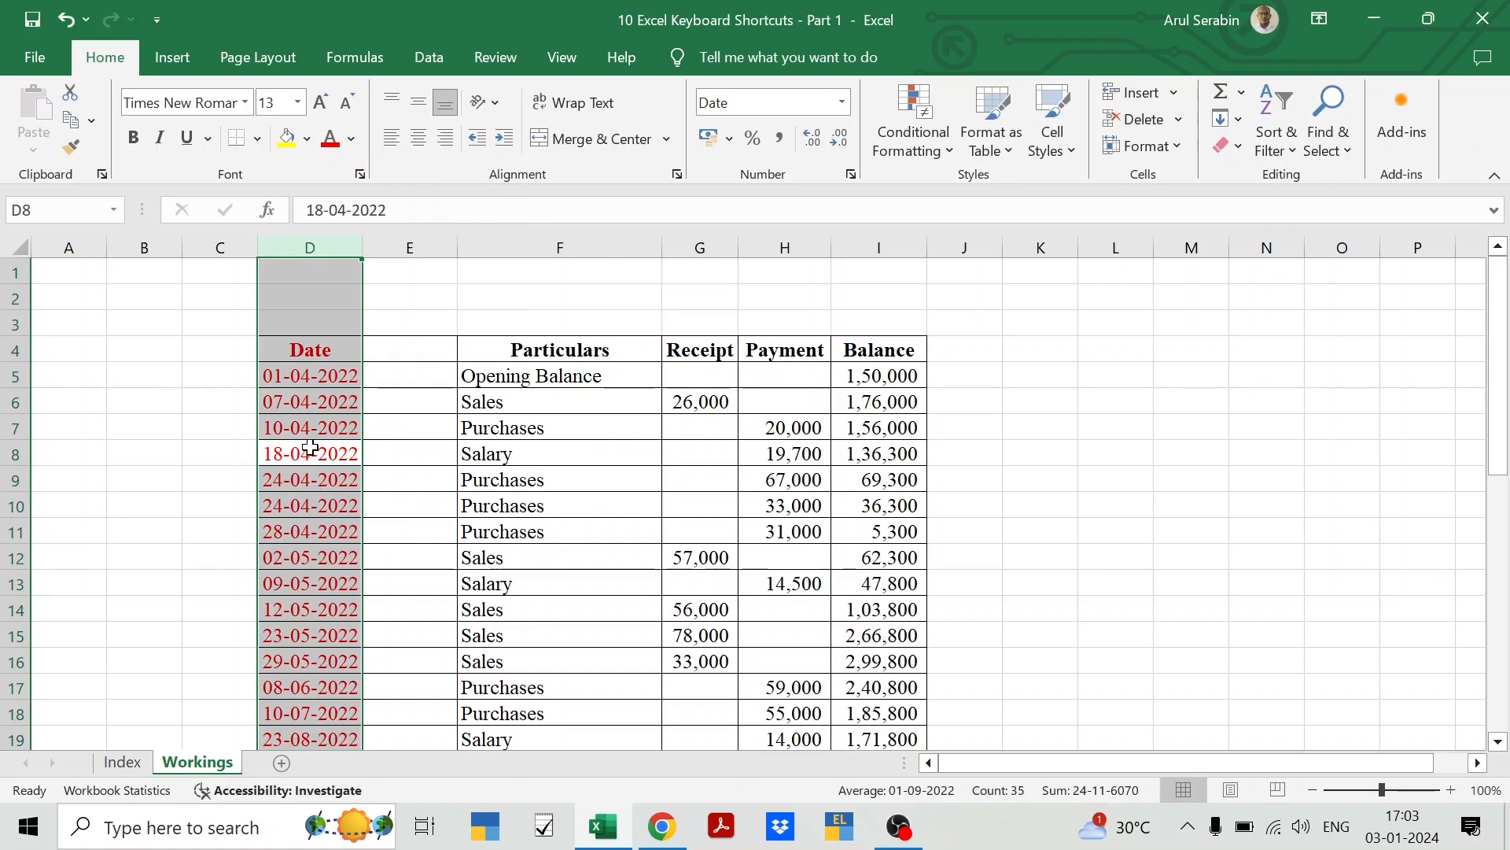
- Go over the Alt H H entry on the Index sheet and return to the Workings sheet
key(ctrl+Page_Up)
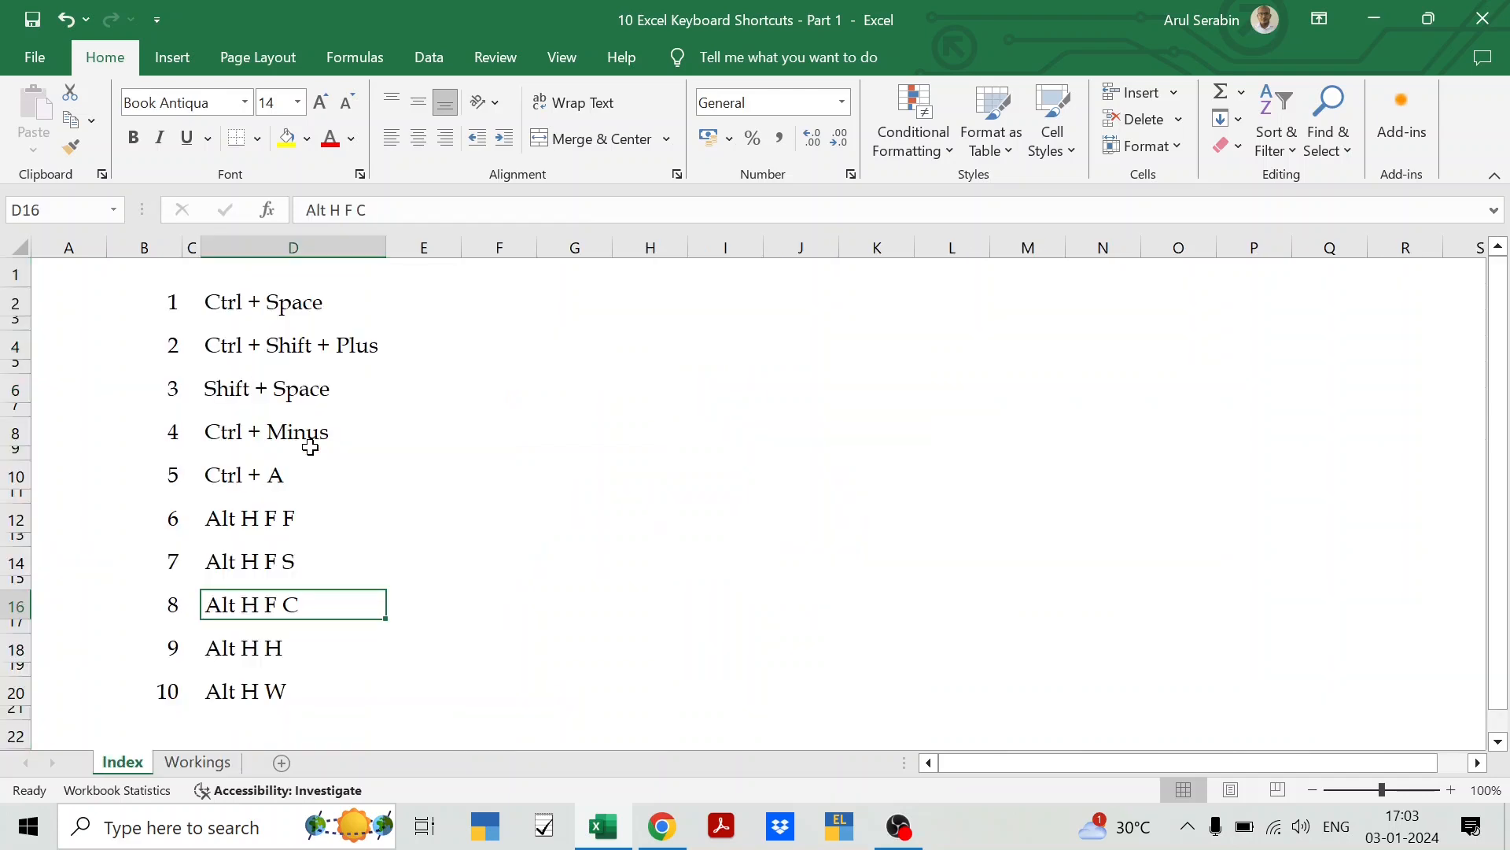
key(Down)
key(Down)
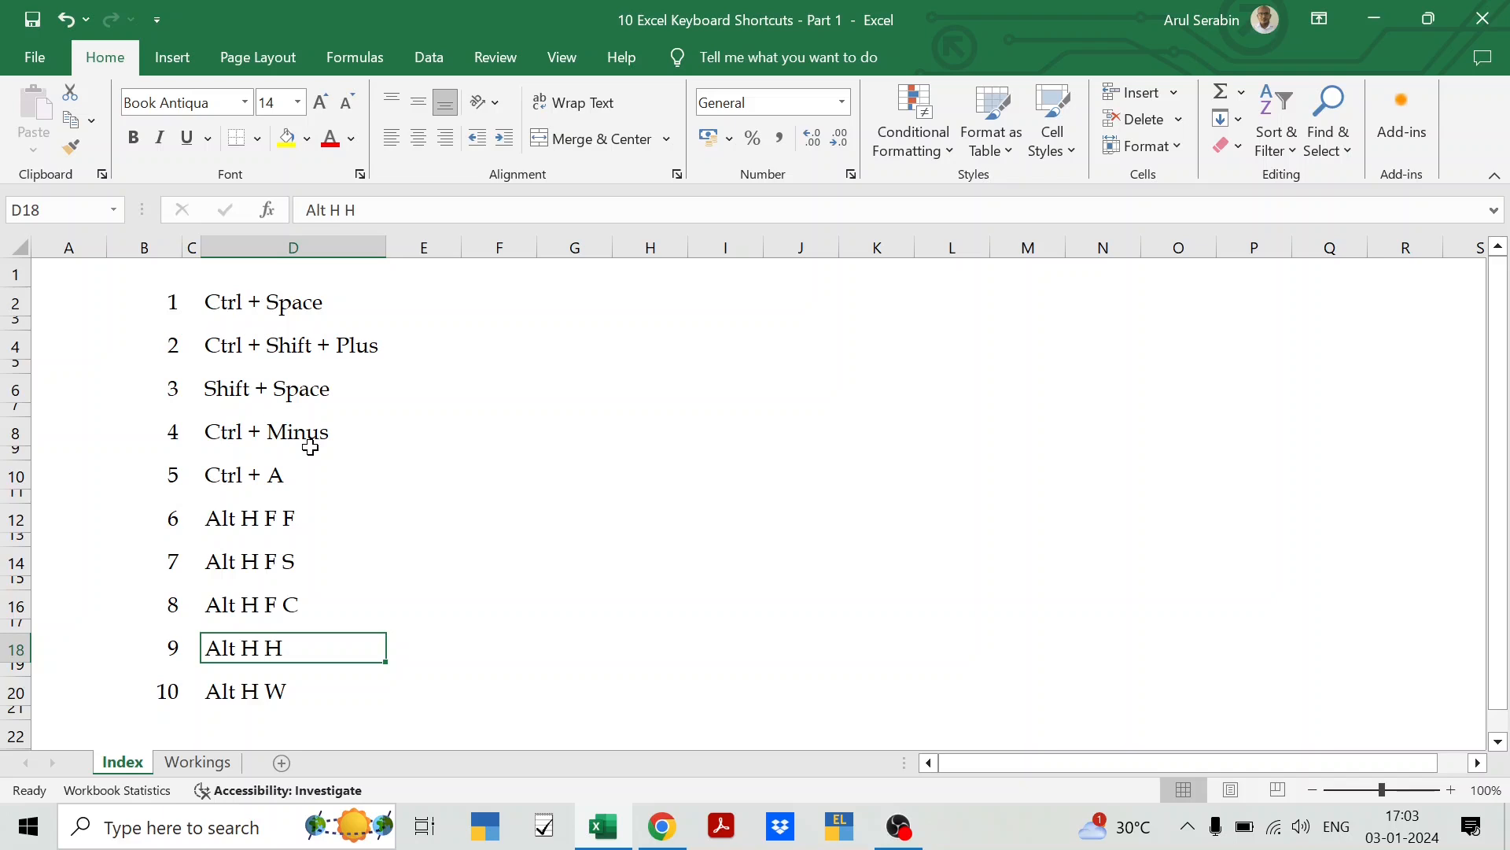
key(ctrl+Page_Down)
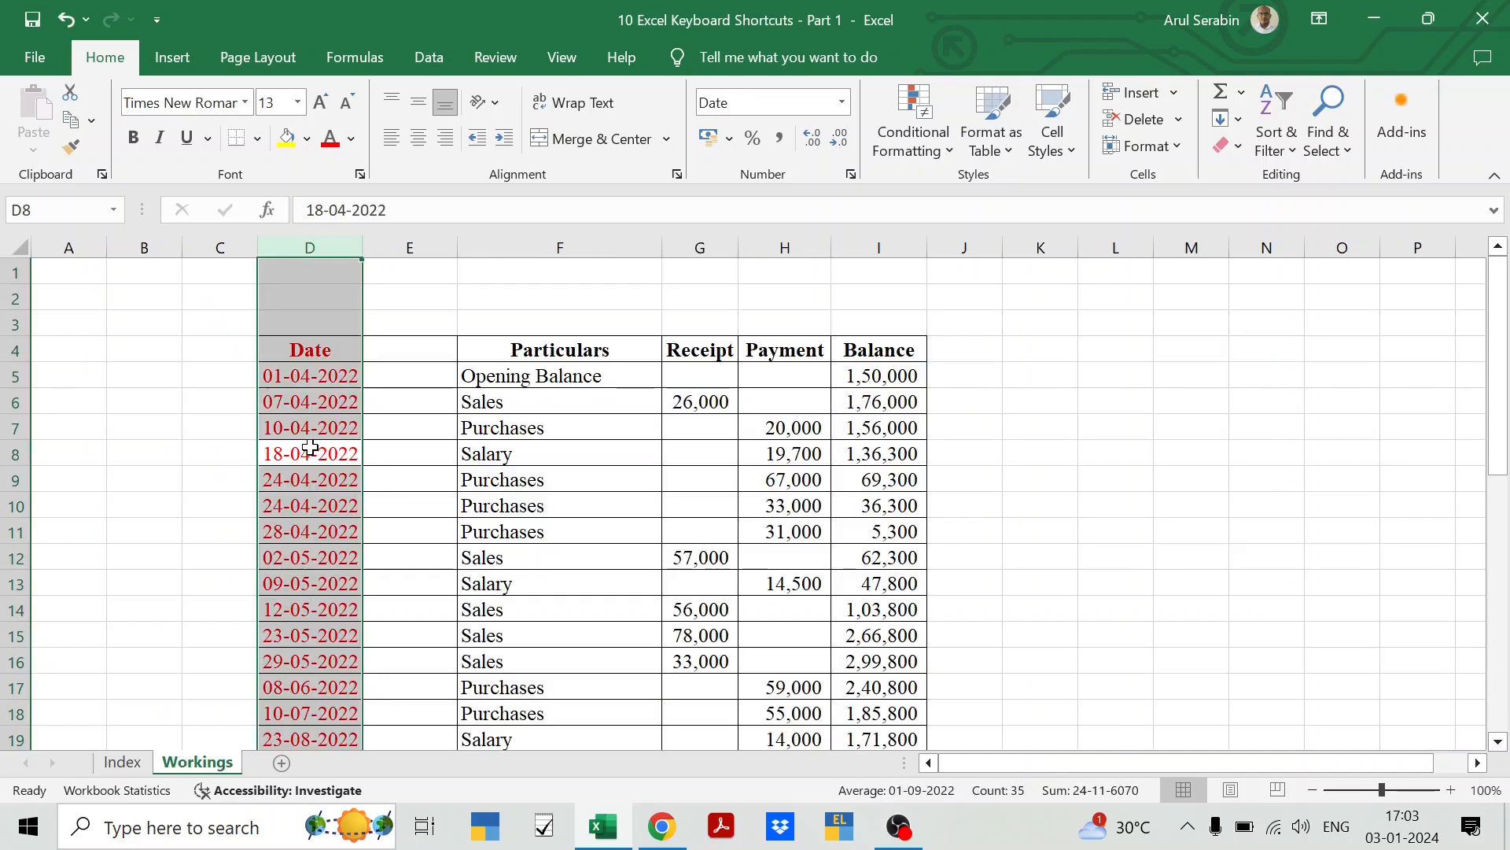
- Fill the table's header cells D4:I4, from Date to Balance, with standard yellow
key(Down)
key(Down)
key(Up)
key(Up)
key(Up)
key(Up)
key(Up)
key(Up)
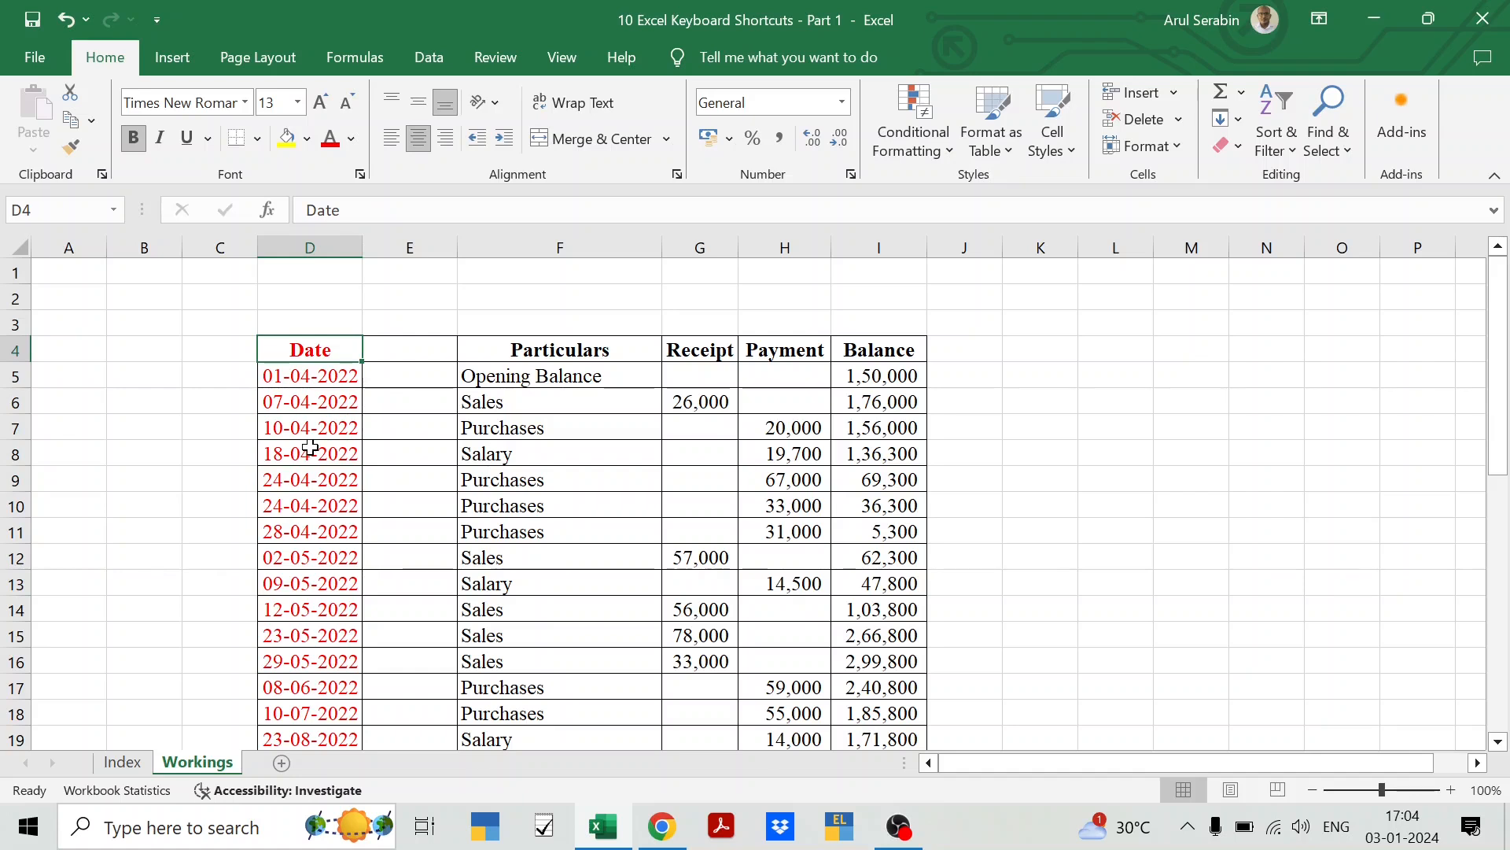
key(shift+Right)
key(shift+Right)
key(shift+Right)
key(shift+Right)
key(shift+Right)
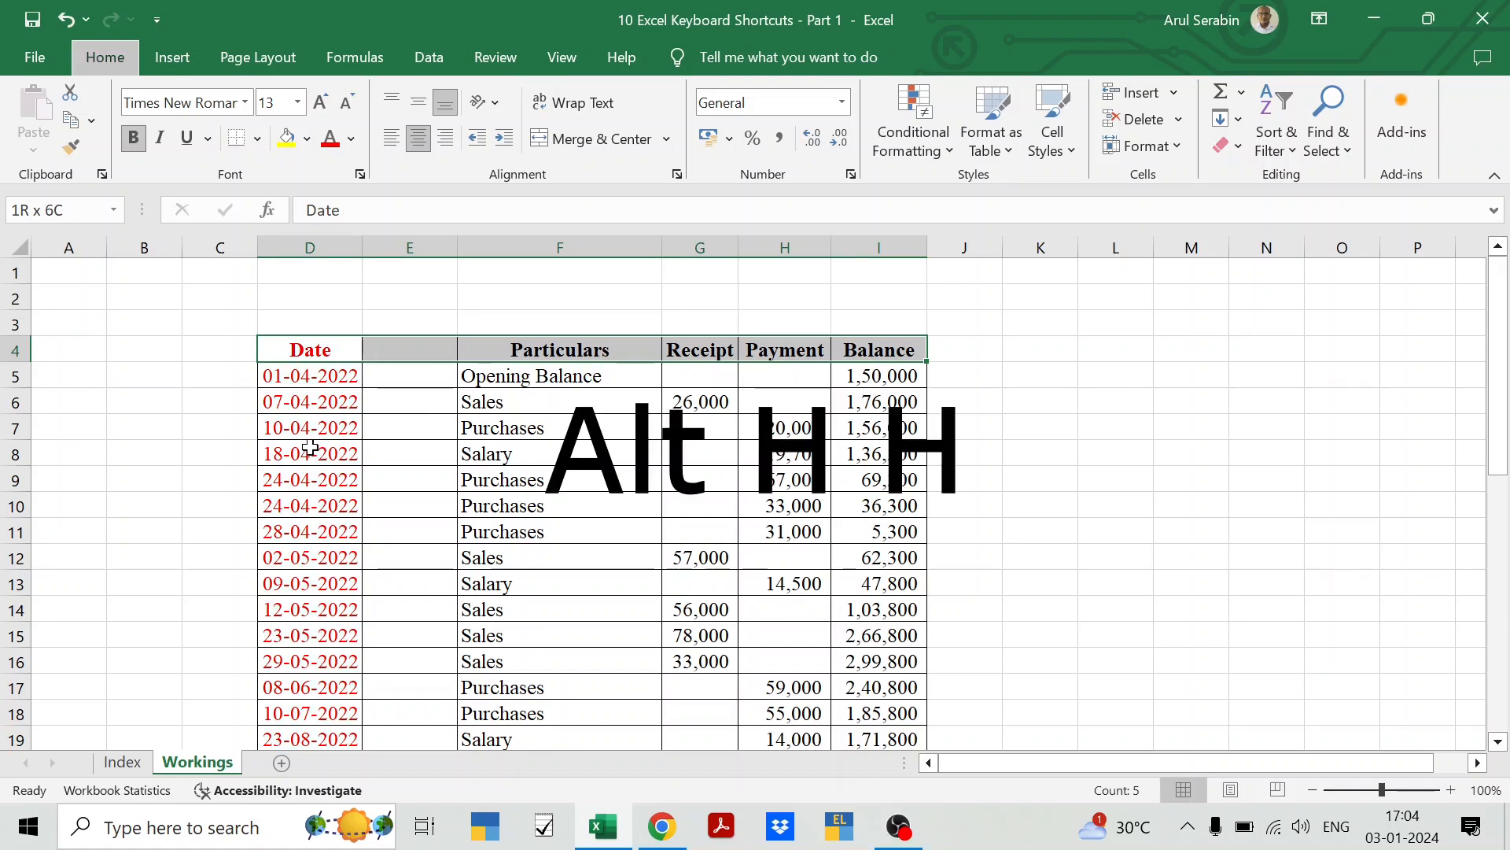
key(alt+h)
key(h)
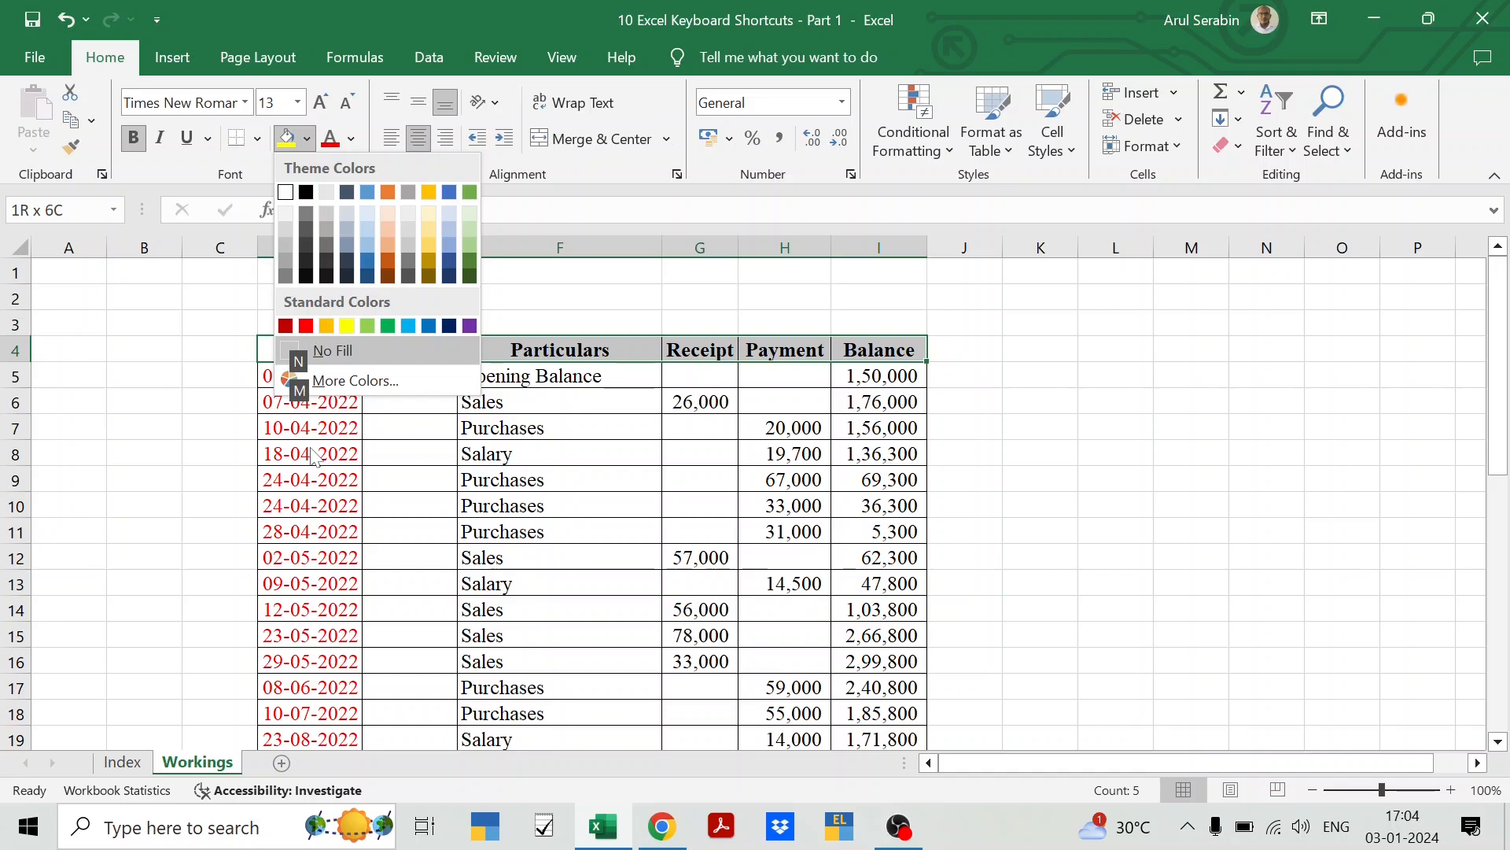
key(Down)
key(Down)
key(Down)
key(Right)
key(Down)
key(Down)
key(Down)
key(Down)
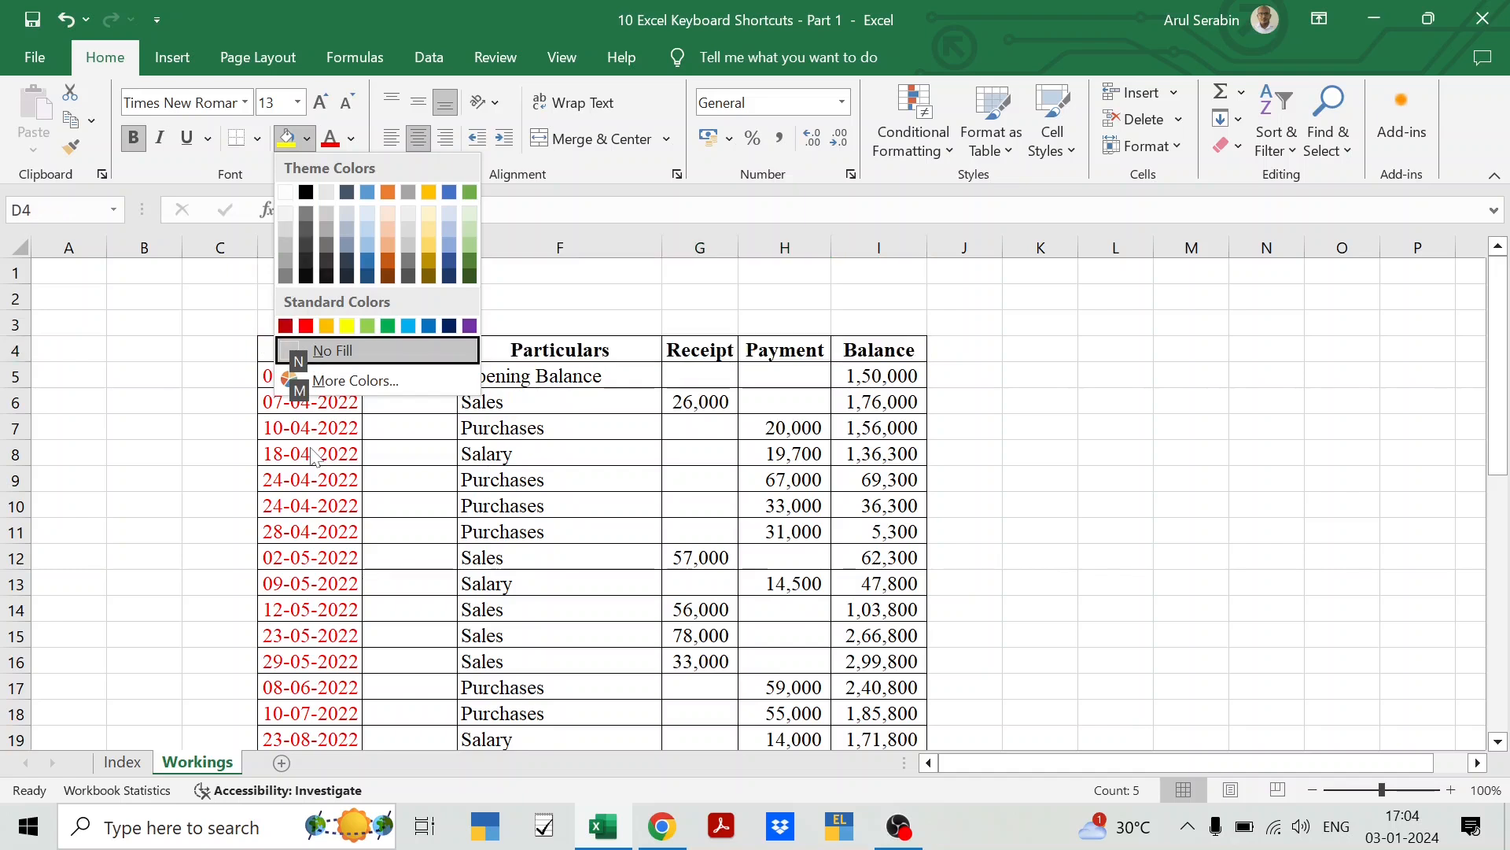
key(Up)
key(Left)
key(Left)
key(Left)
key(Left)
key(Left)
key(Left)
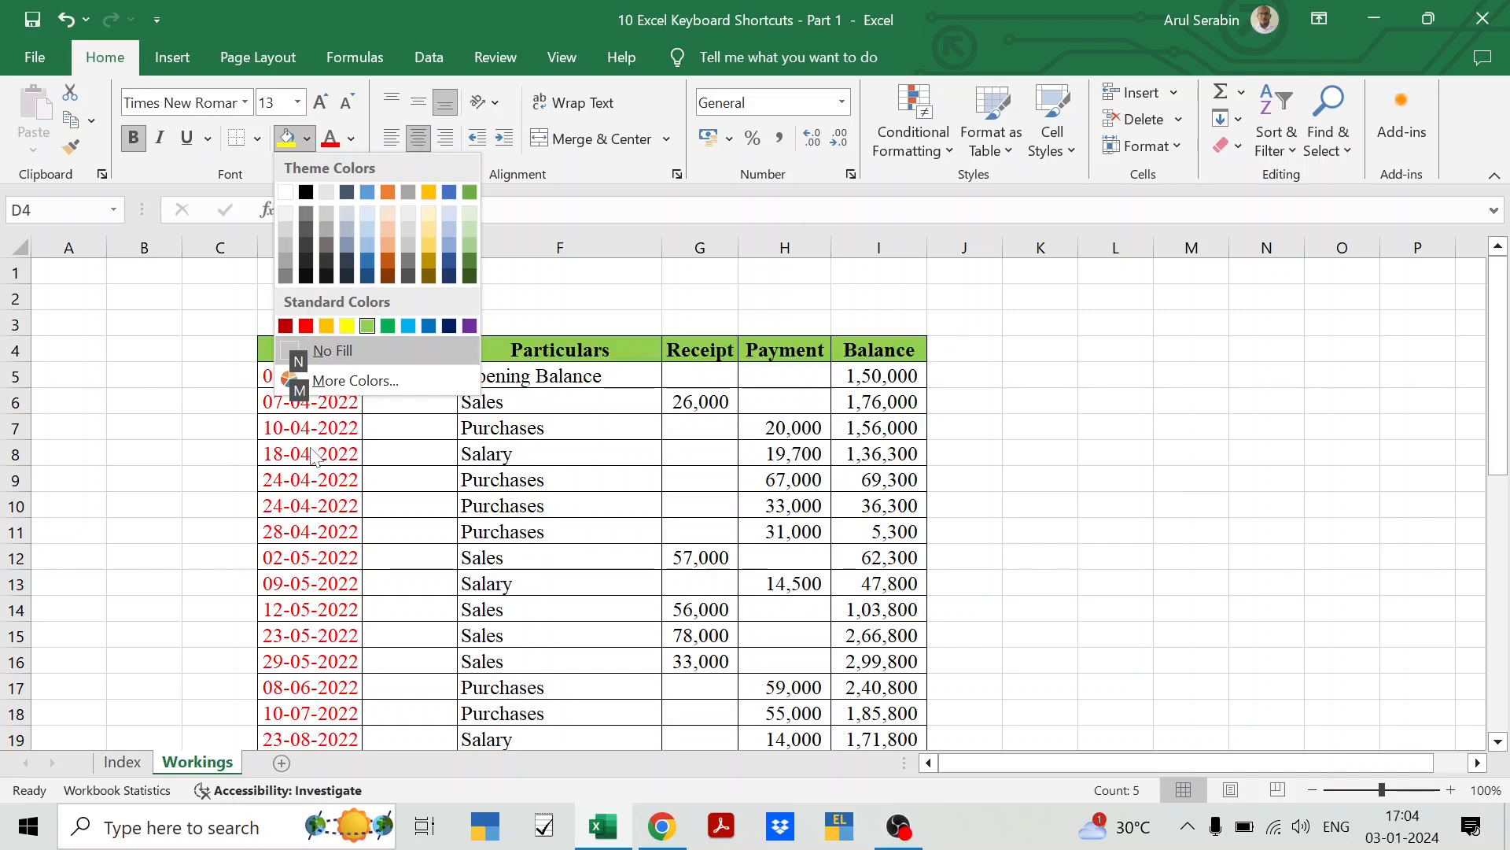
key(Right)
key(Left)
key(Return)
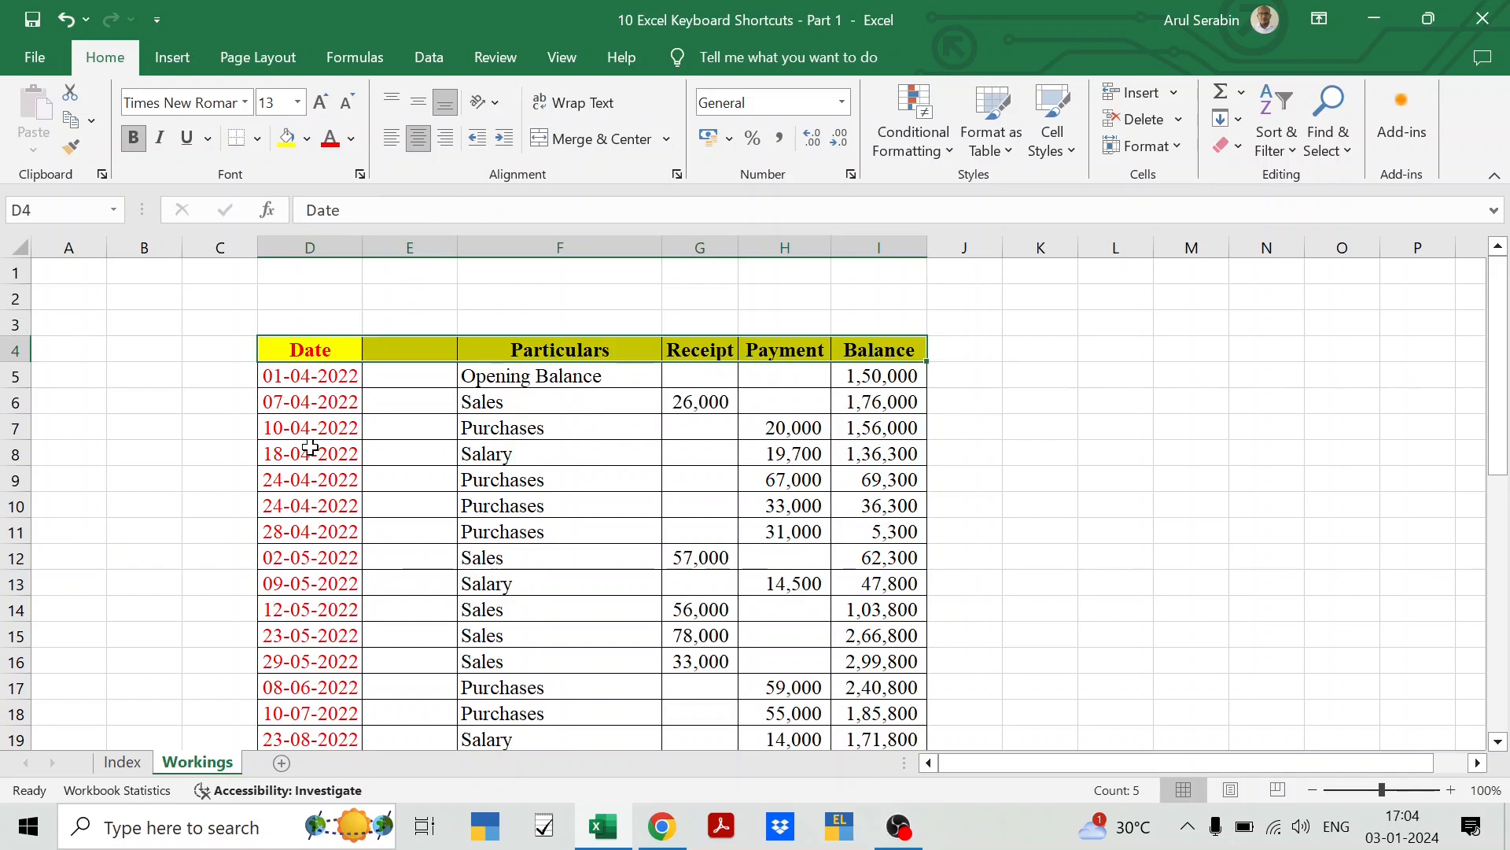
- Go over the Alt H W entry on the Index sheet and return to the Workings sheet
key(ctrl+Page_Up)
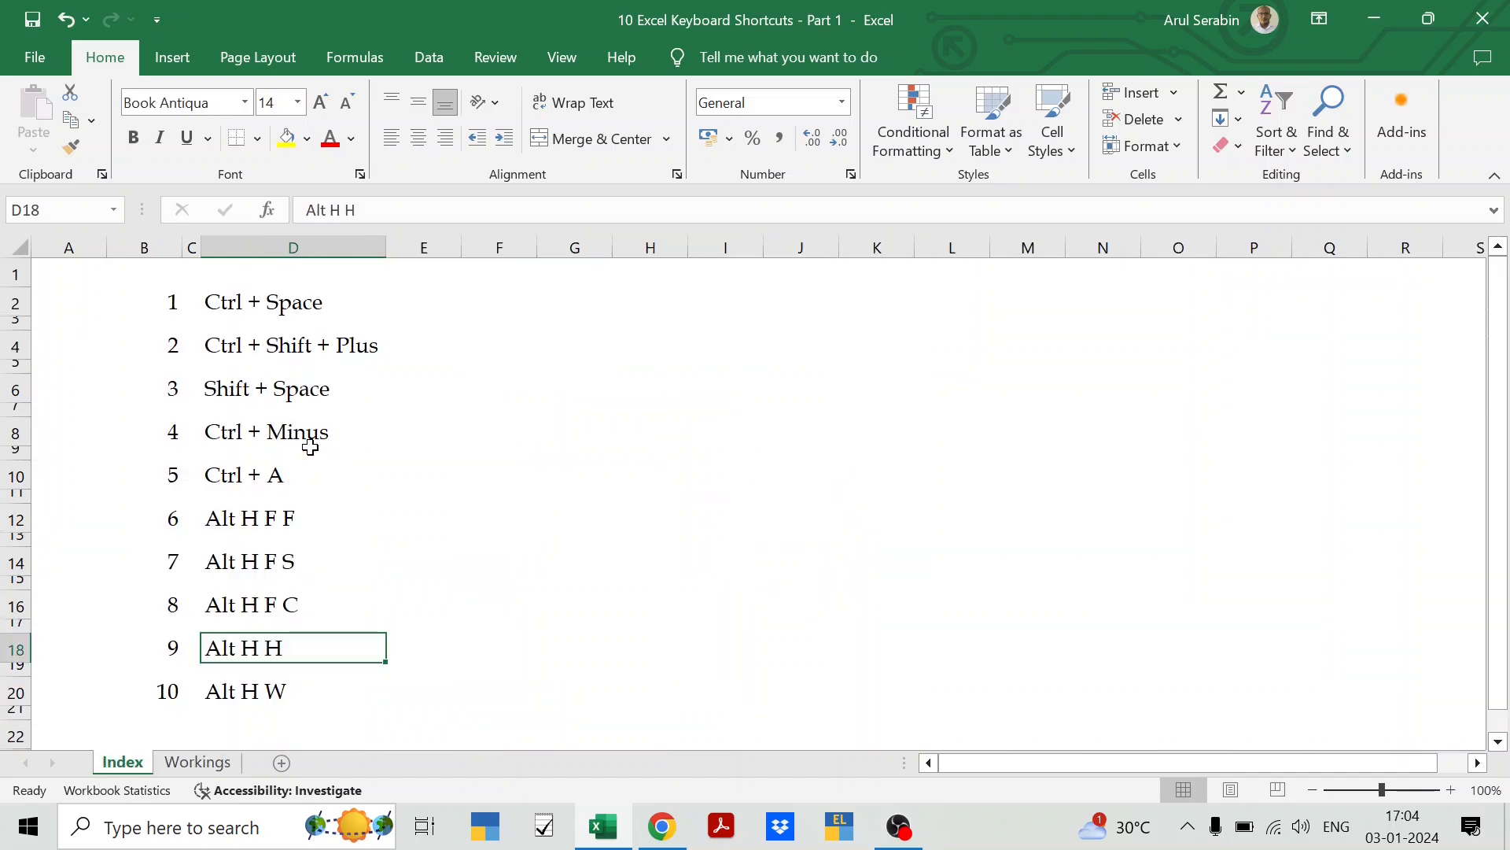
key(Down)
key(Down)
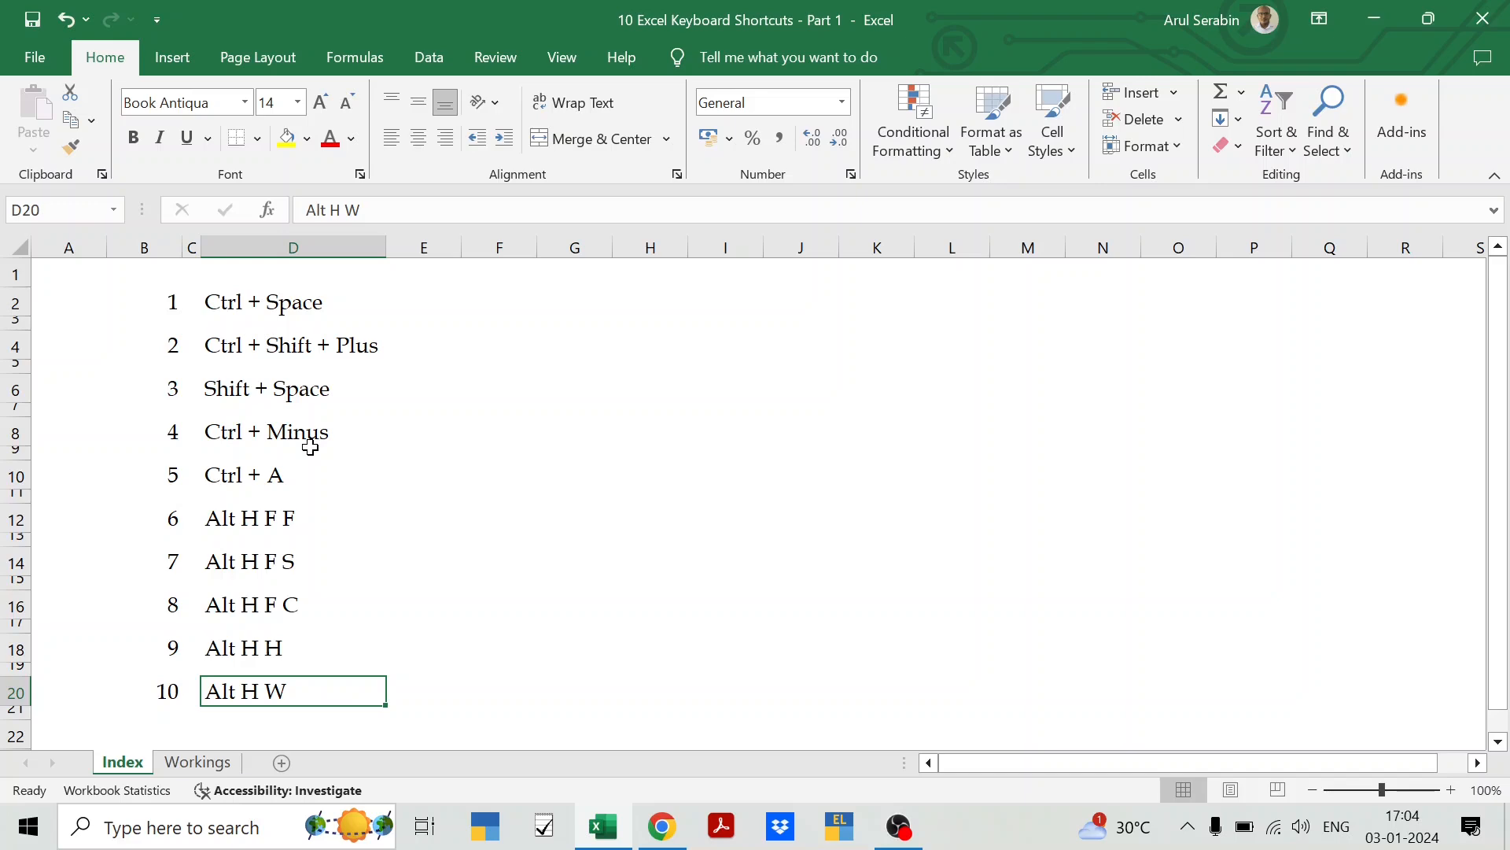
key(ctrl+Page_Down)
- Extend the Receipt and Payment column headers to read "Receipt in Rs." and "Payment in Rs."
click(698, 353)
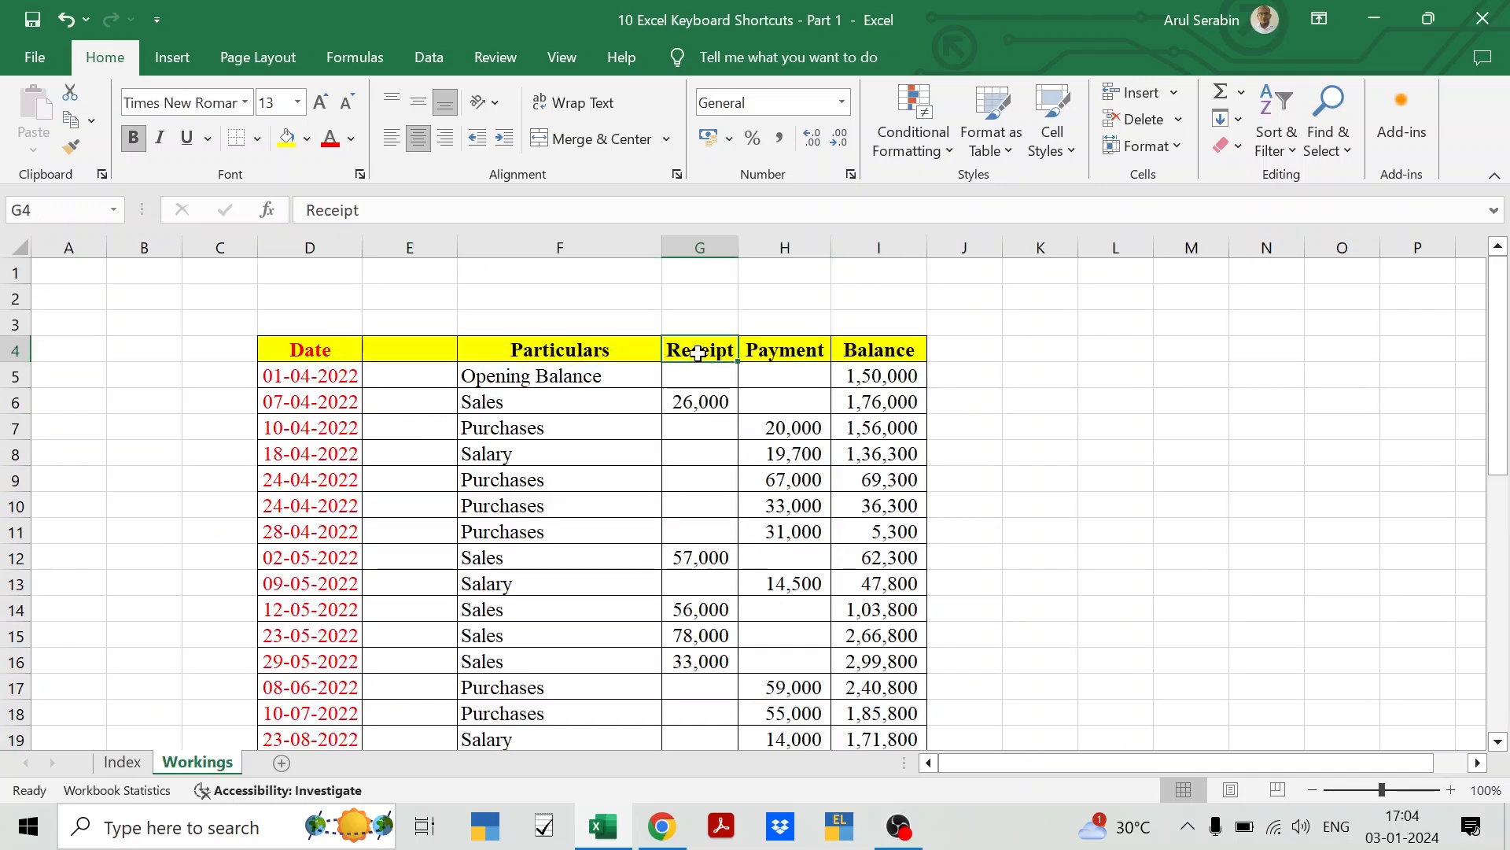
key(F2)
text(in)
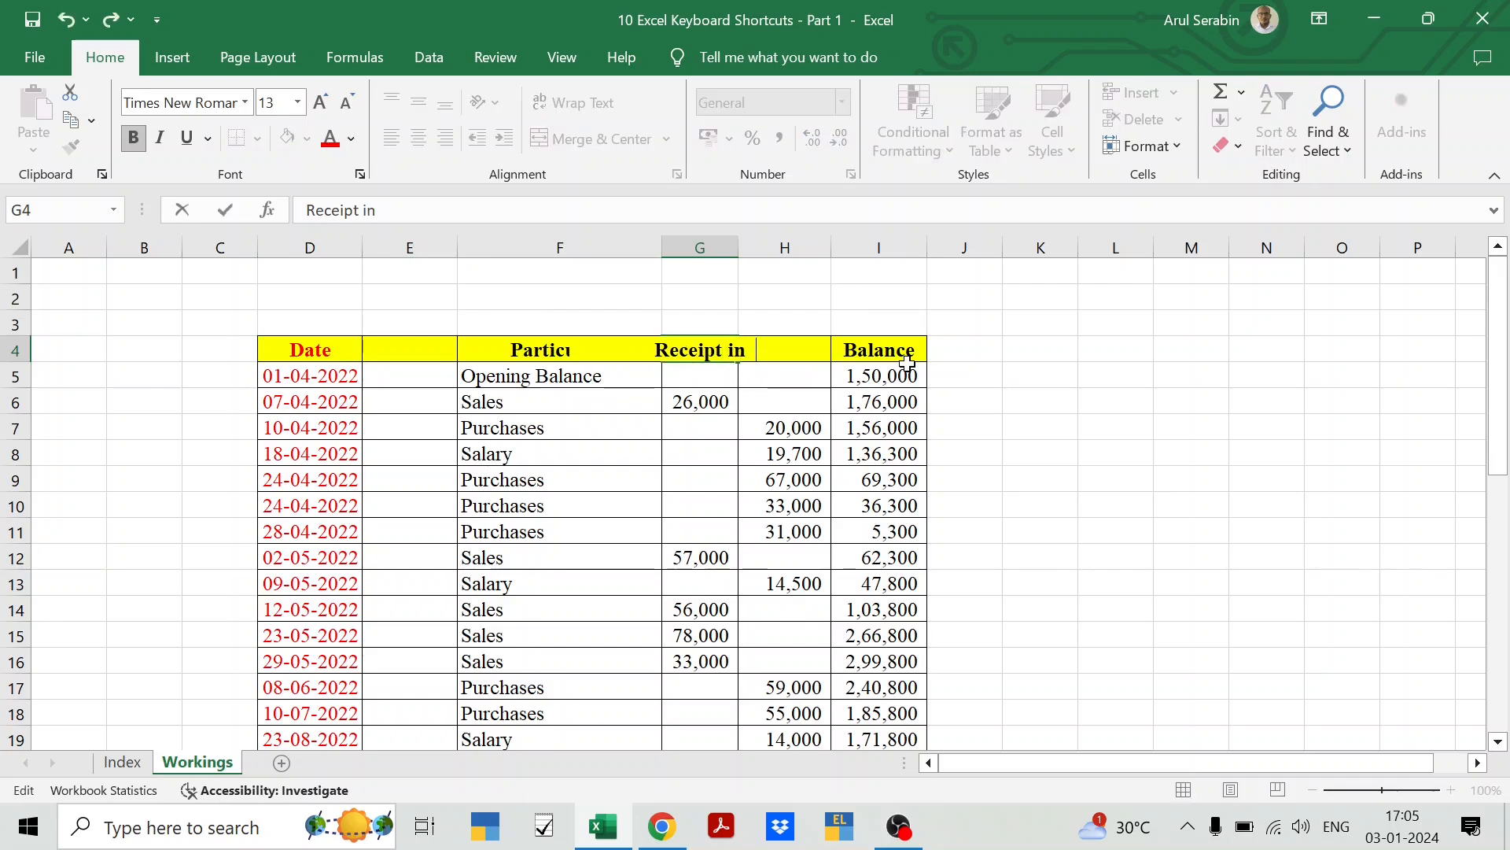
text( Rs.)
key(Tab)
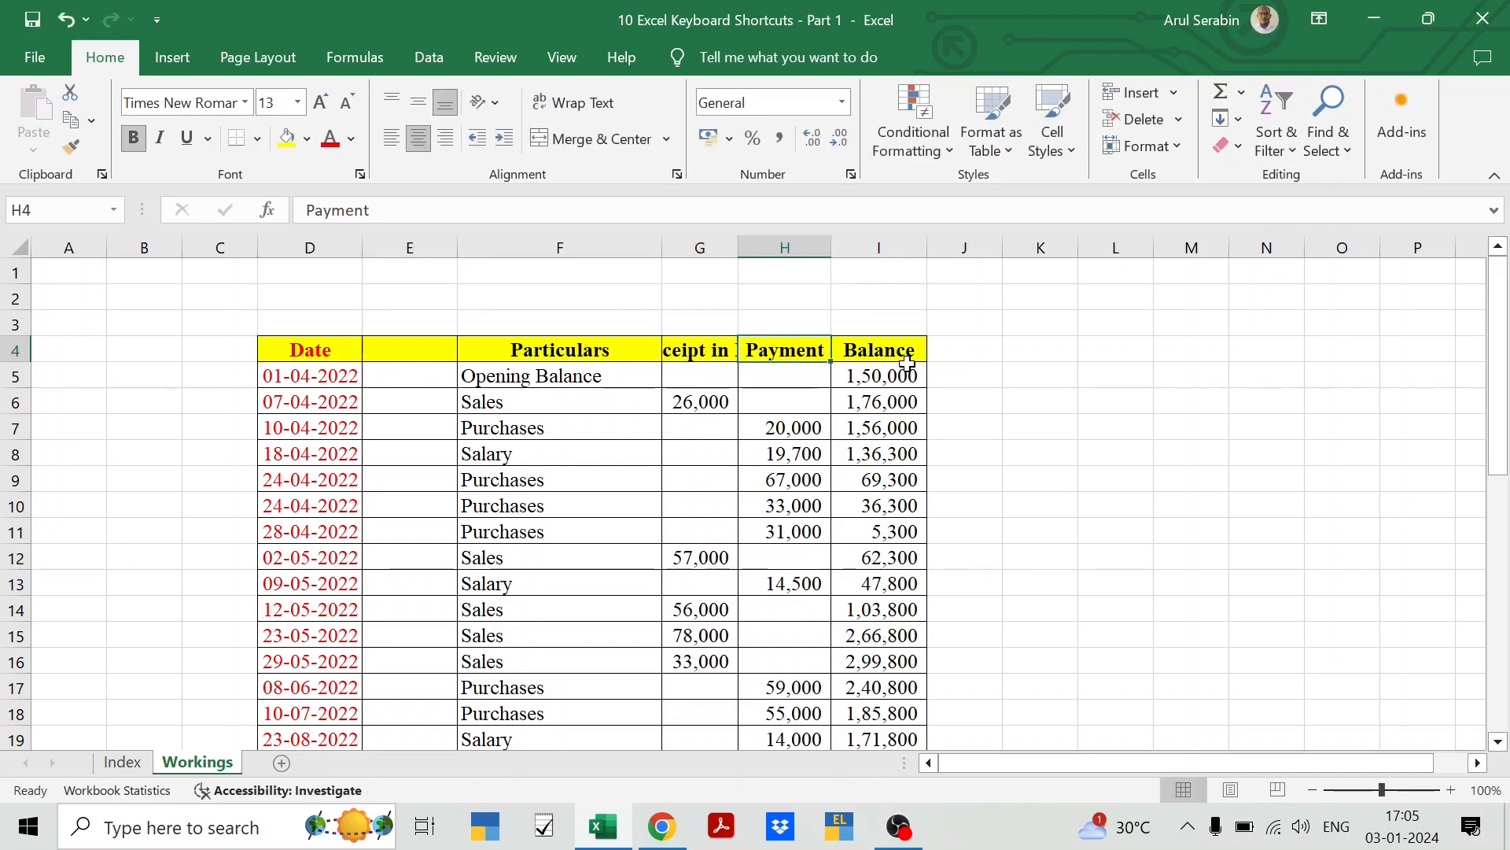
text(in Rs.)
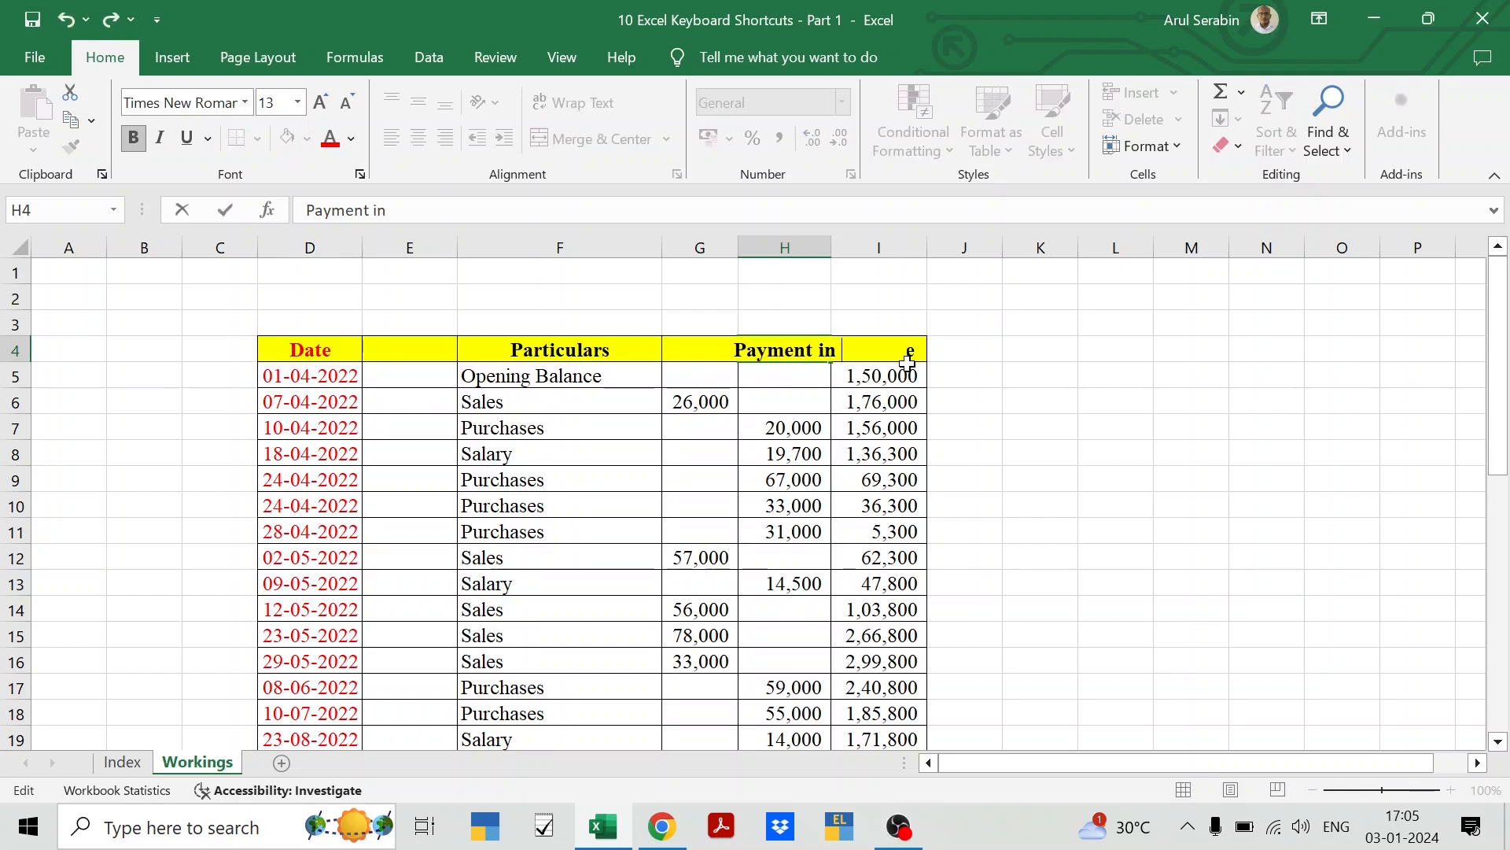
key(ctrl+Return)
key(Return)
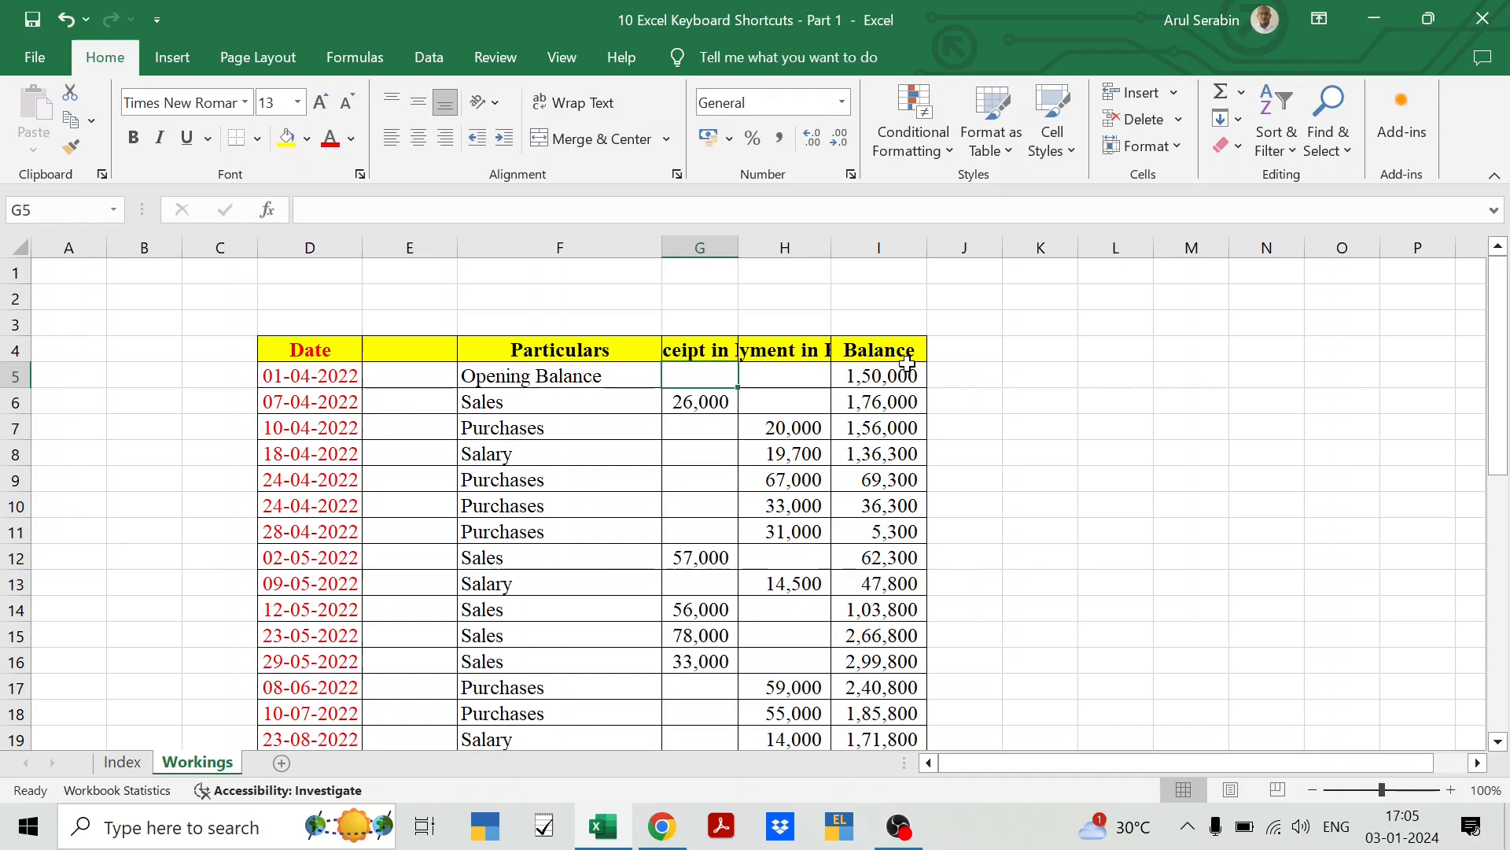
- Wrap the text in the Receipt in Rs. and Payment in Rs. header cells and go back to the Index sheet
key(Right)
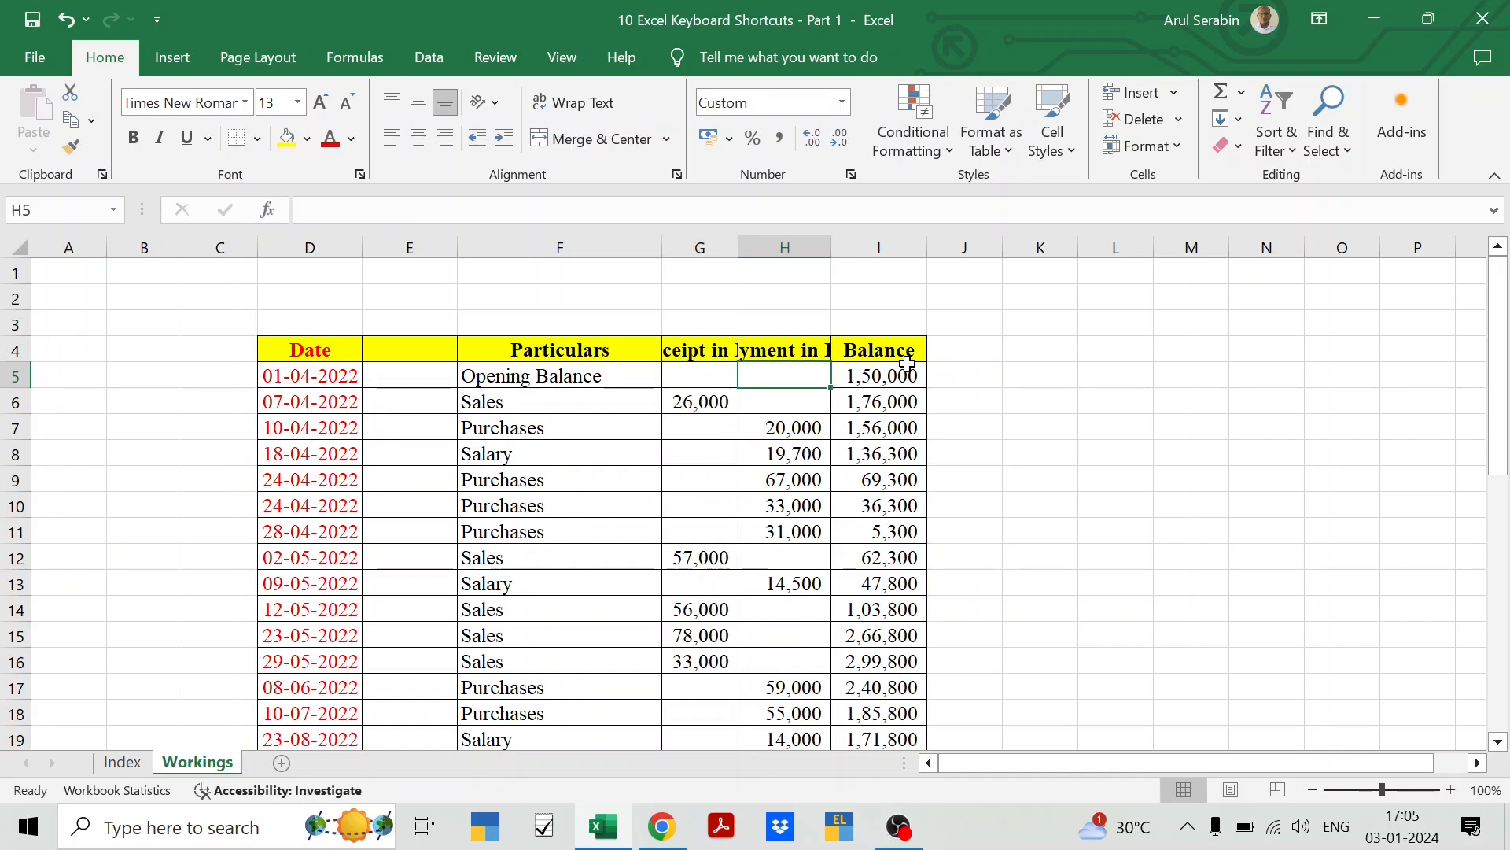
key(Left)
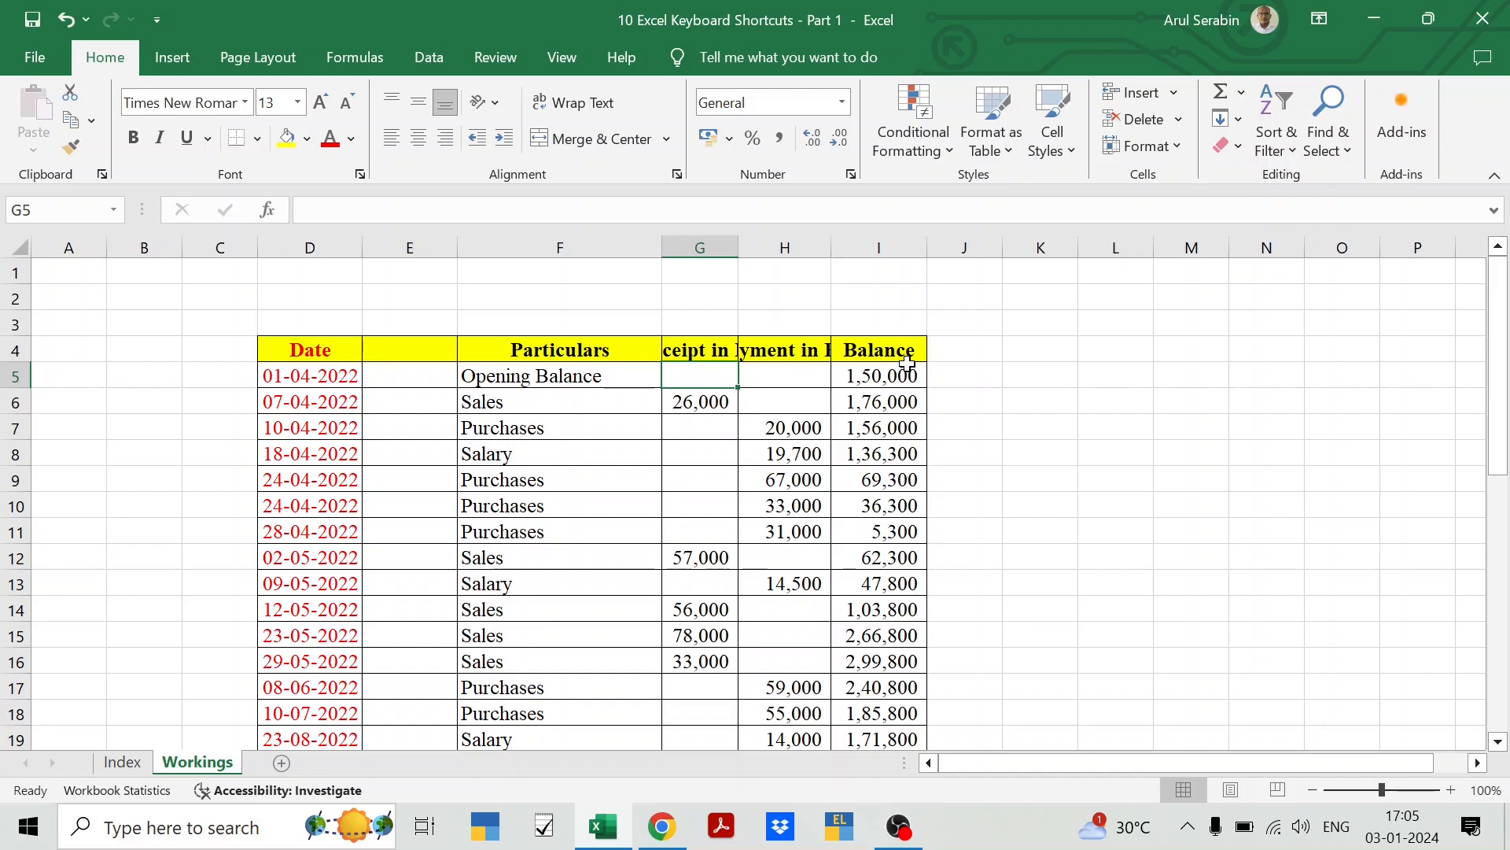
key(Up)
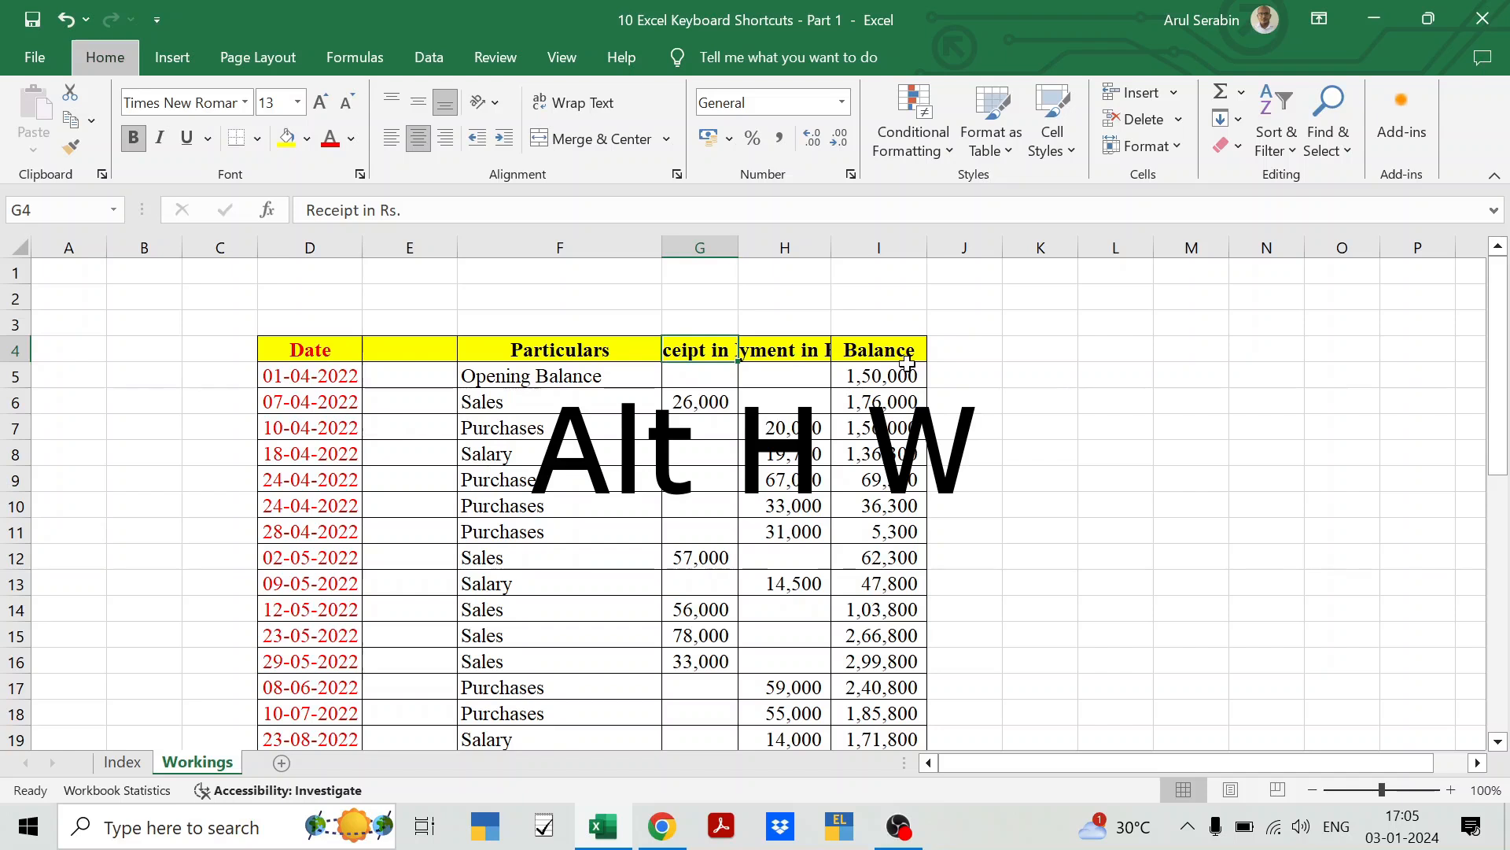
key(alt+h)
key(w)
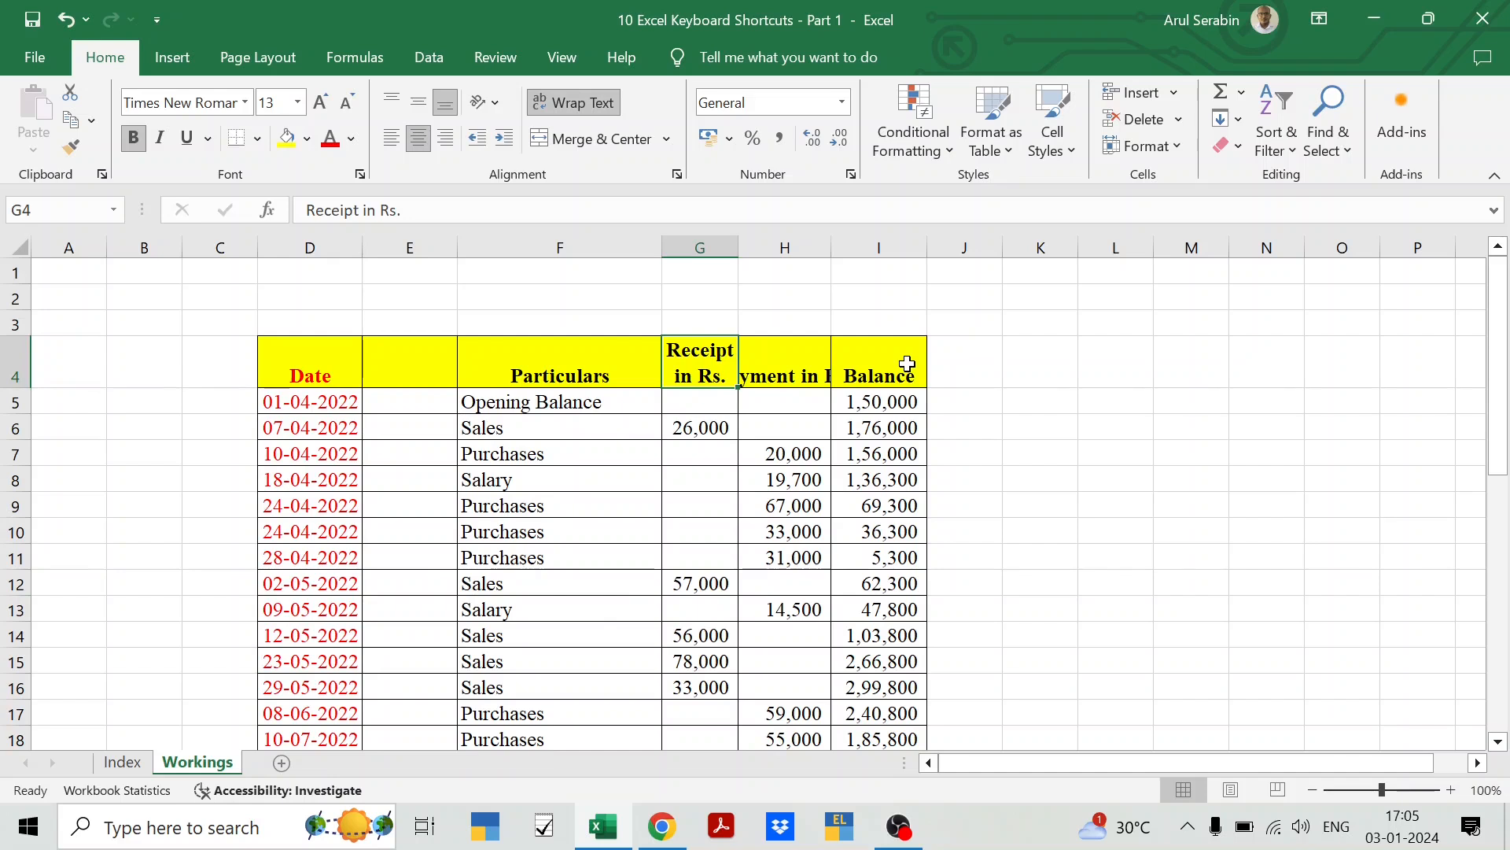
key(Right)
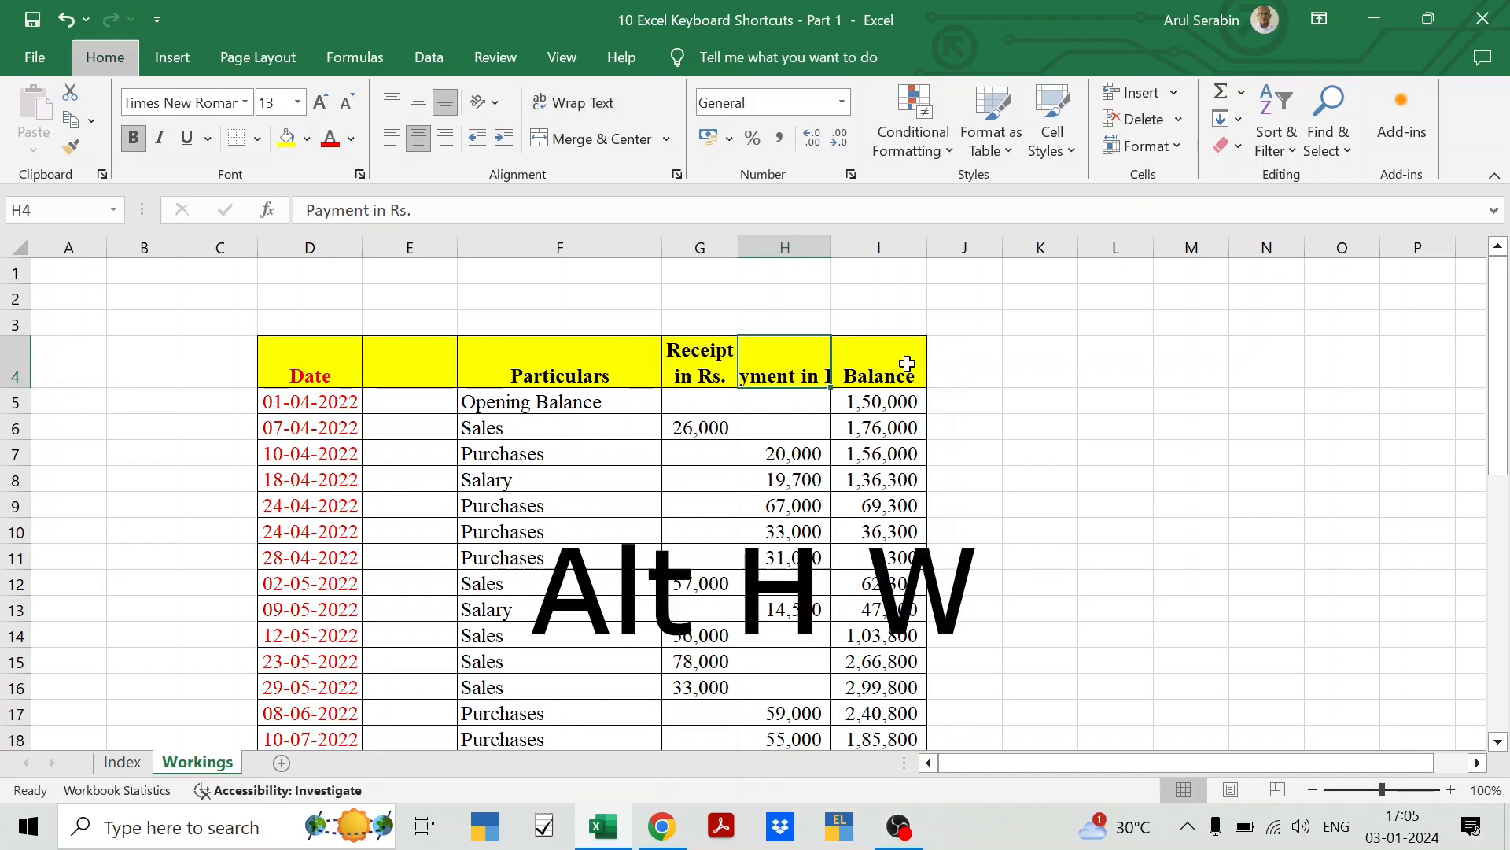
key(alt+h)
key(w)
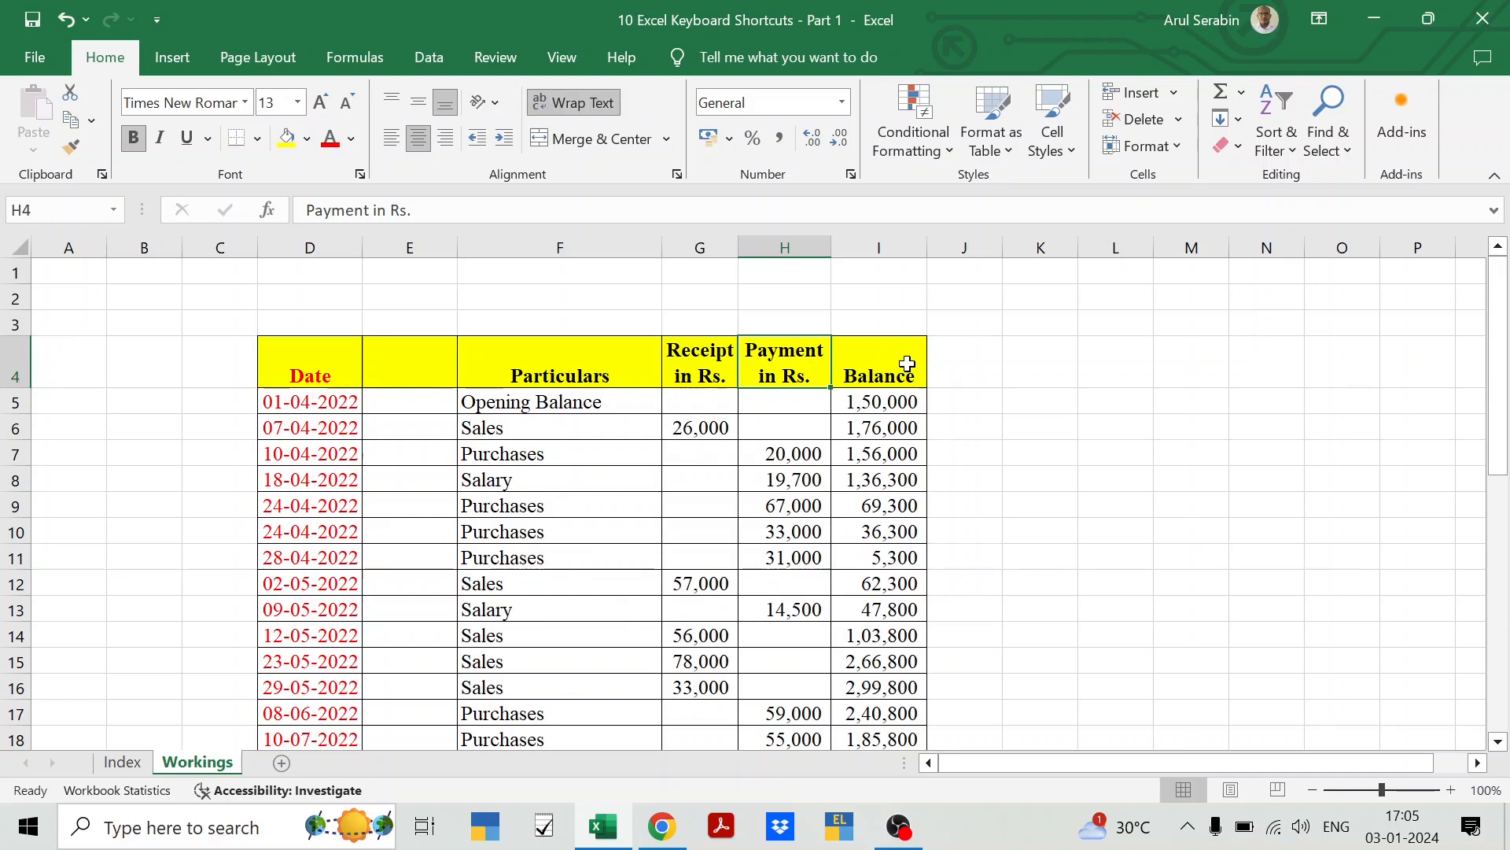
click(122, 761)
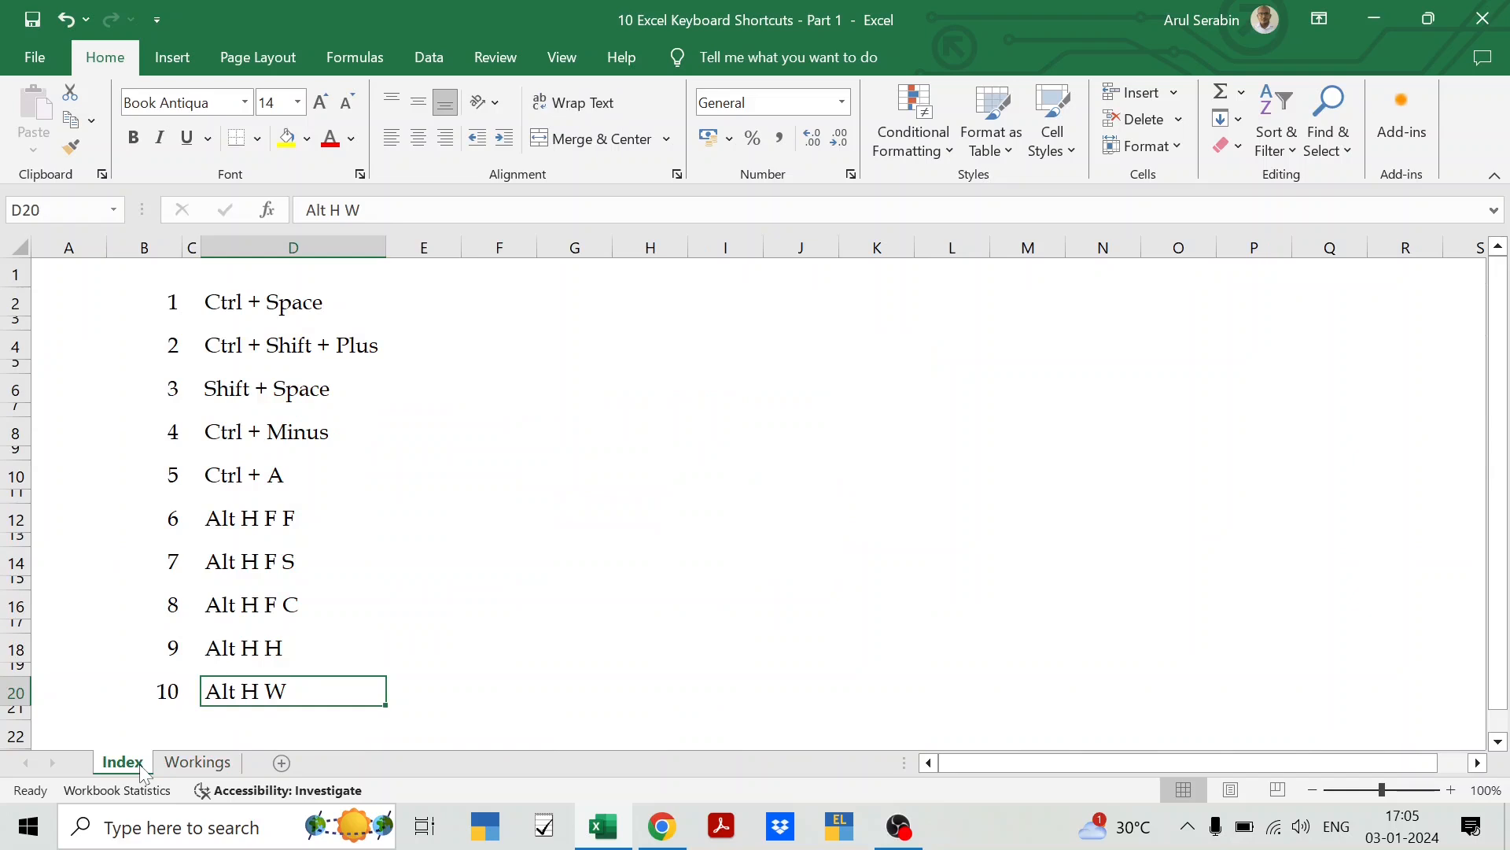